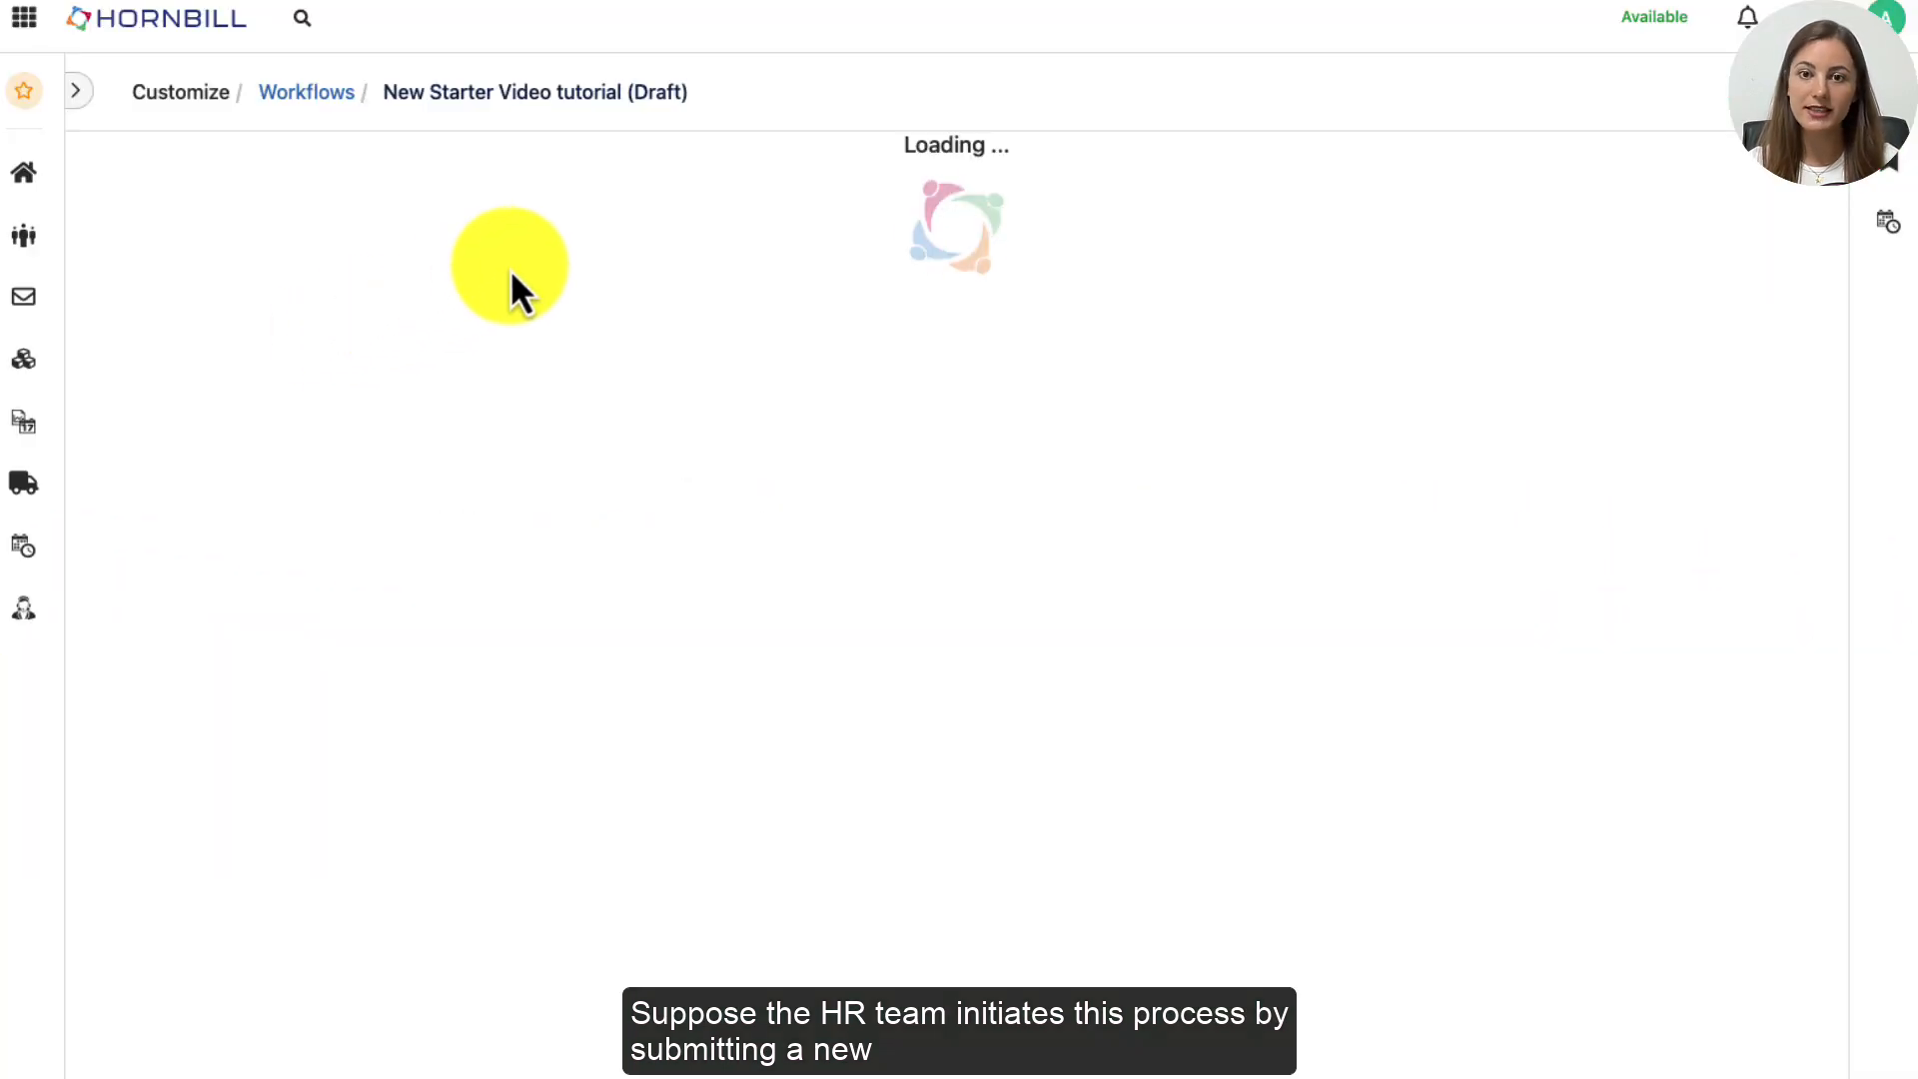
Open the Hornbill Automation node on the Yes branch of the "Laptop or Tablet?" decision in the Set-Up & Installation stage
click(686, 168)
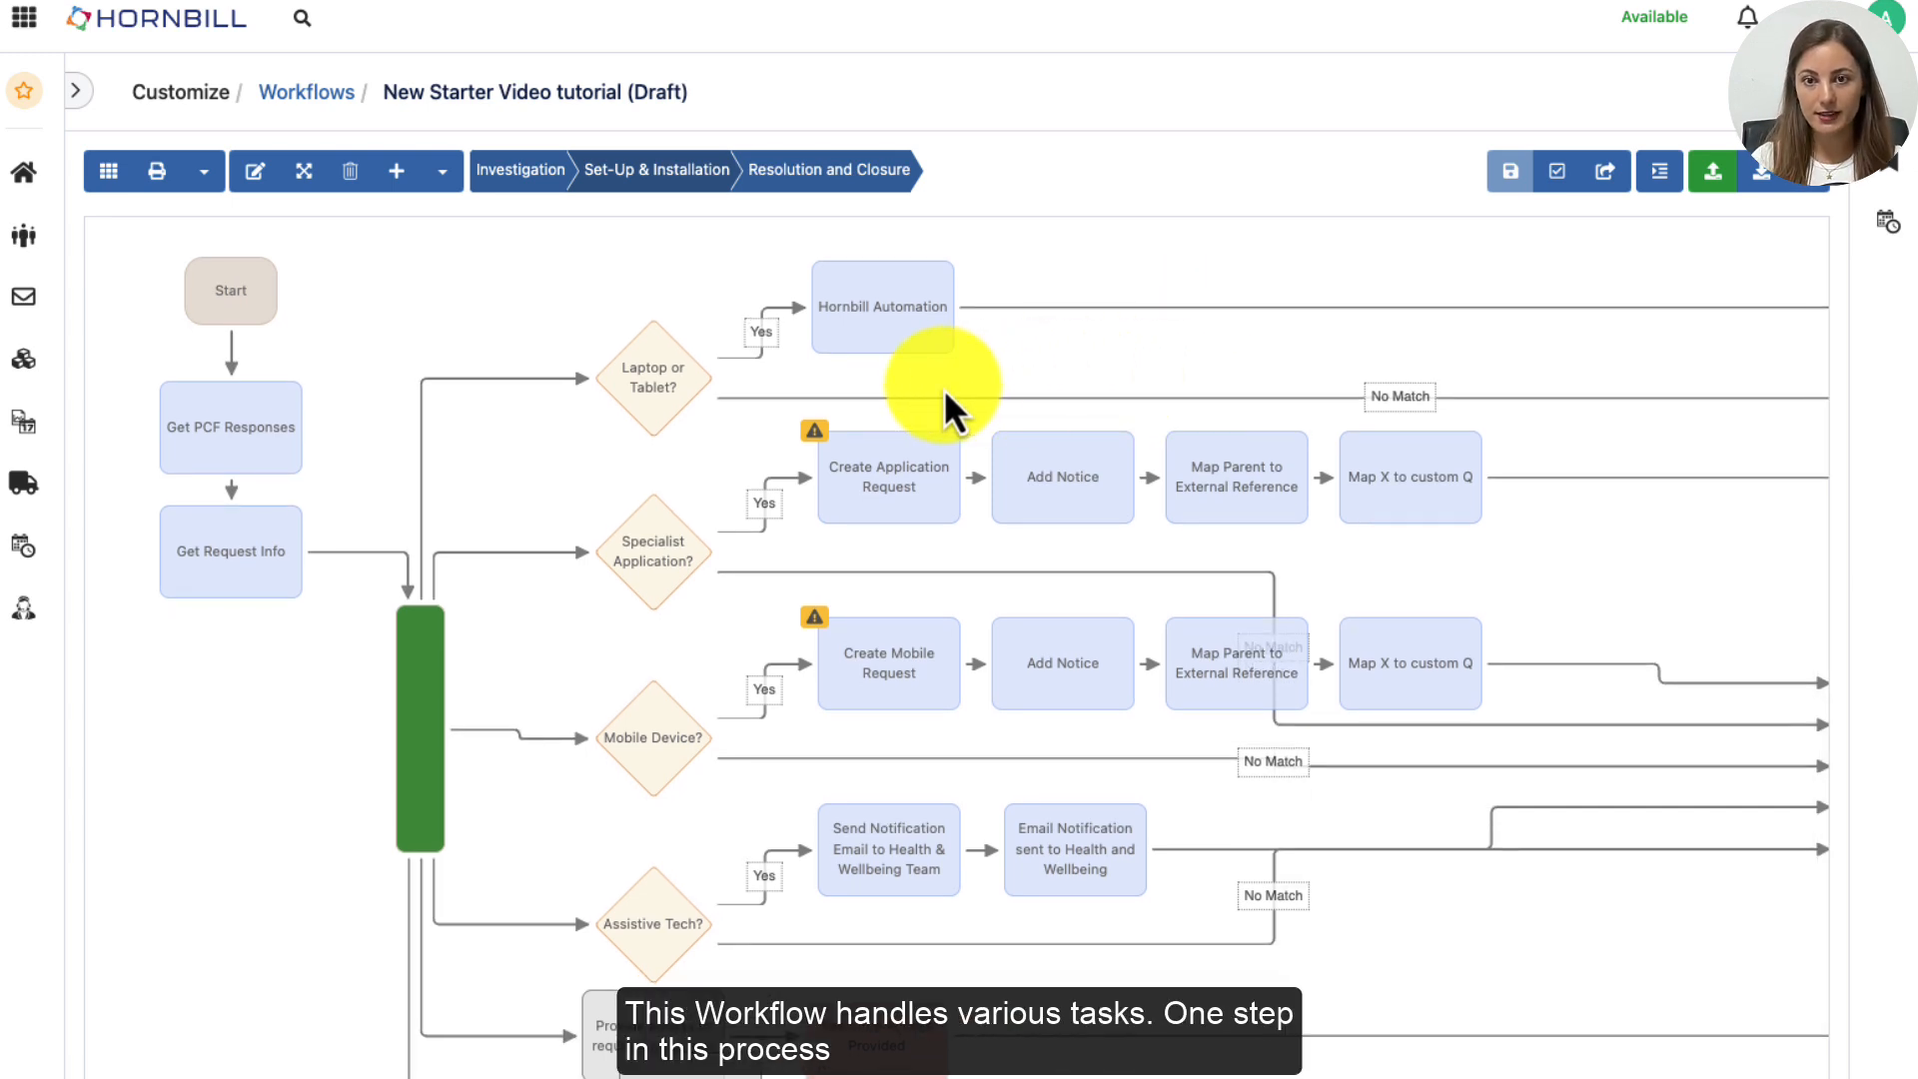
mouse_move(663, 407)
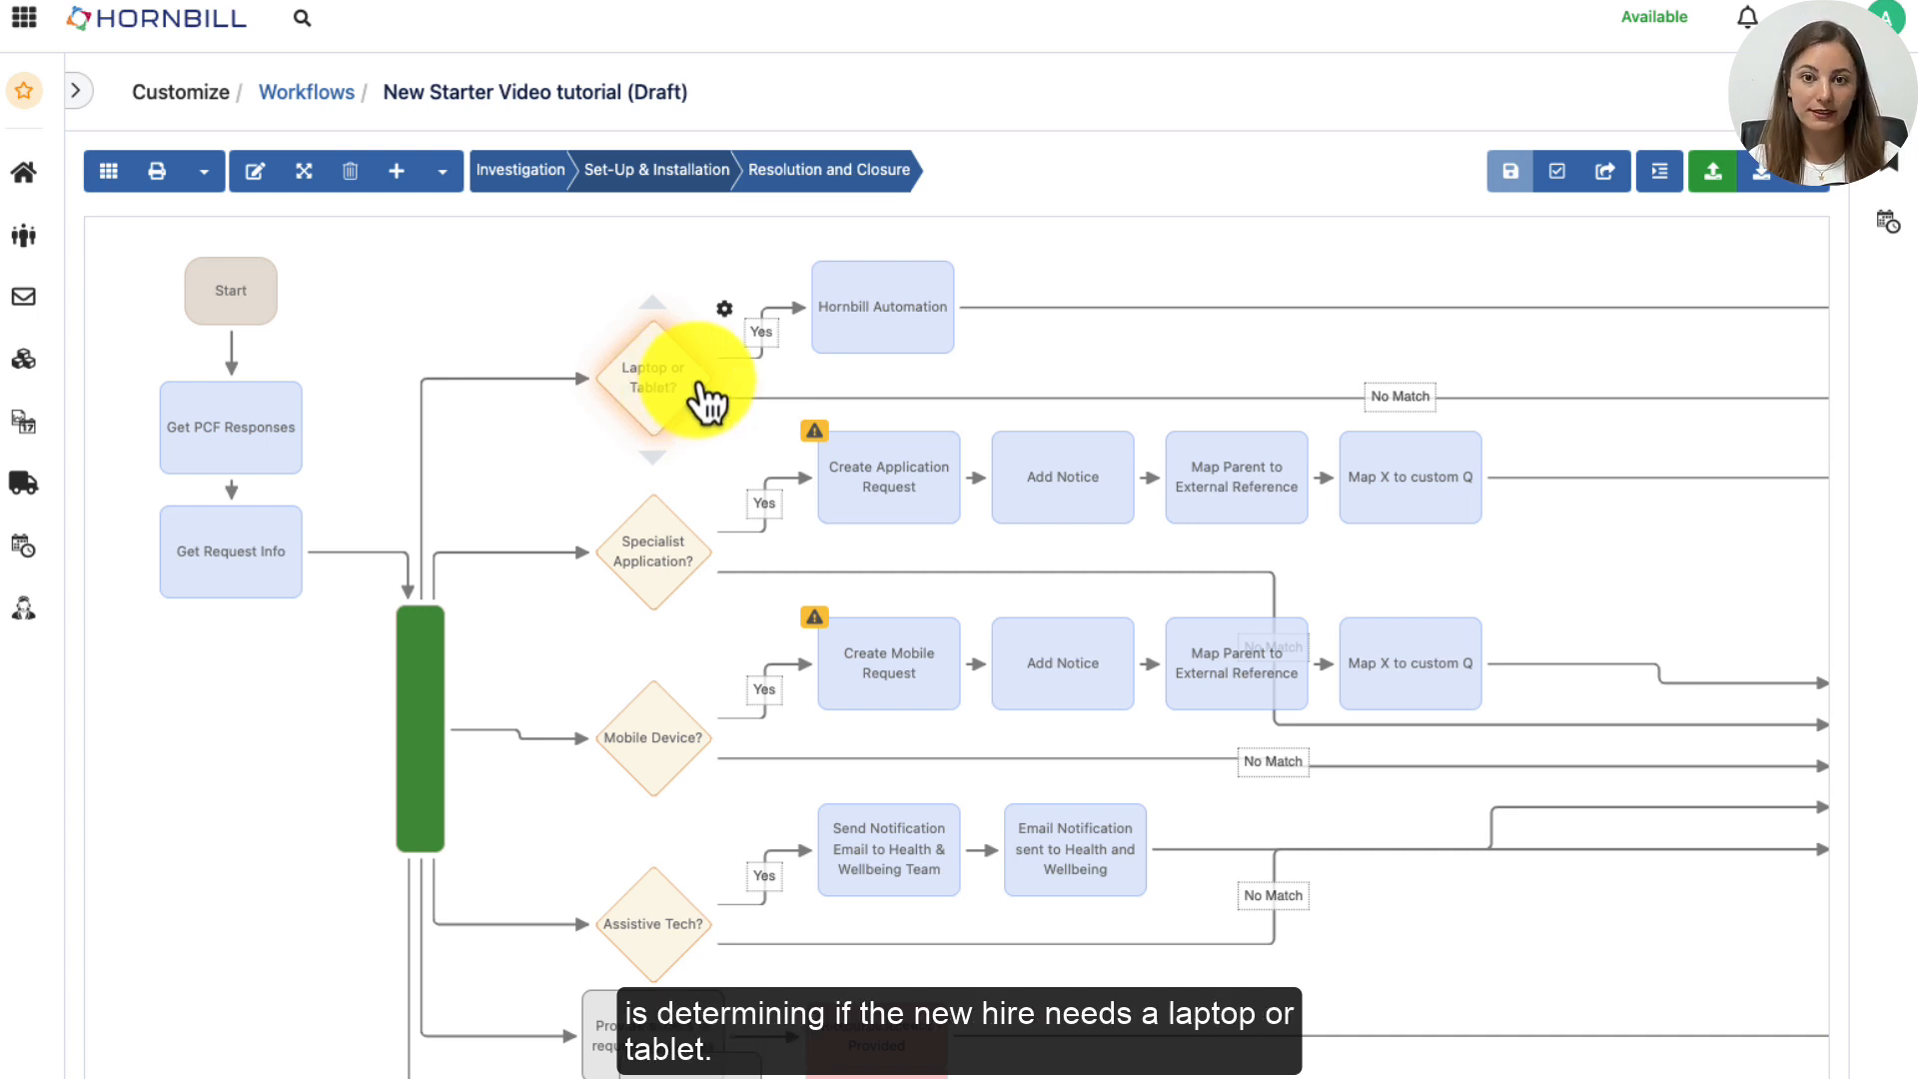
click(879, 345)
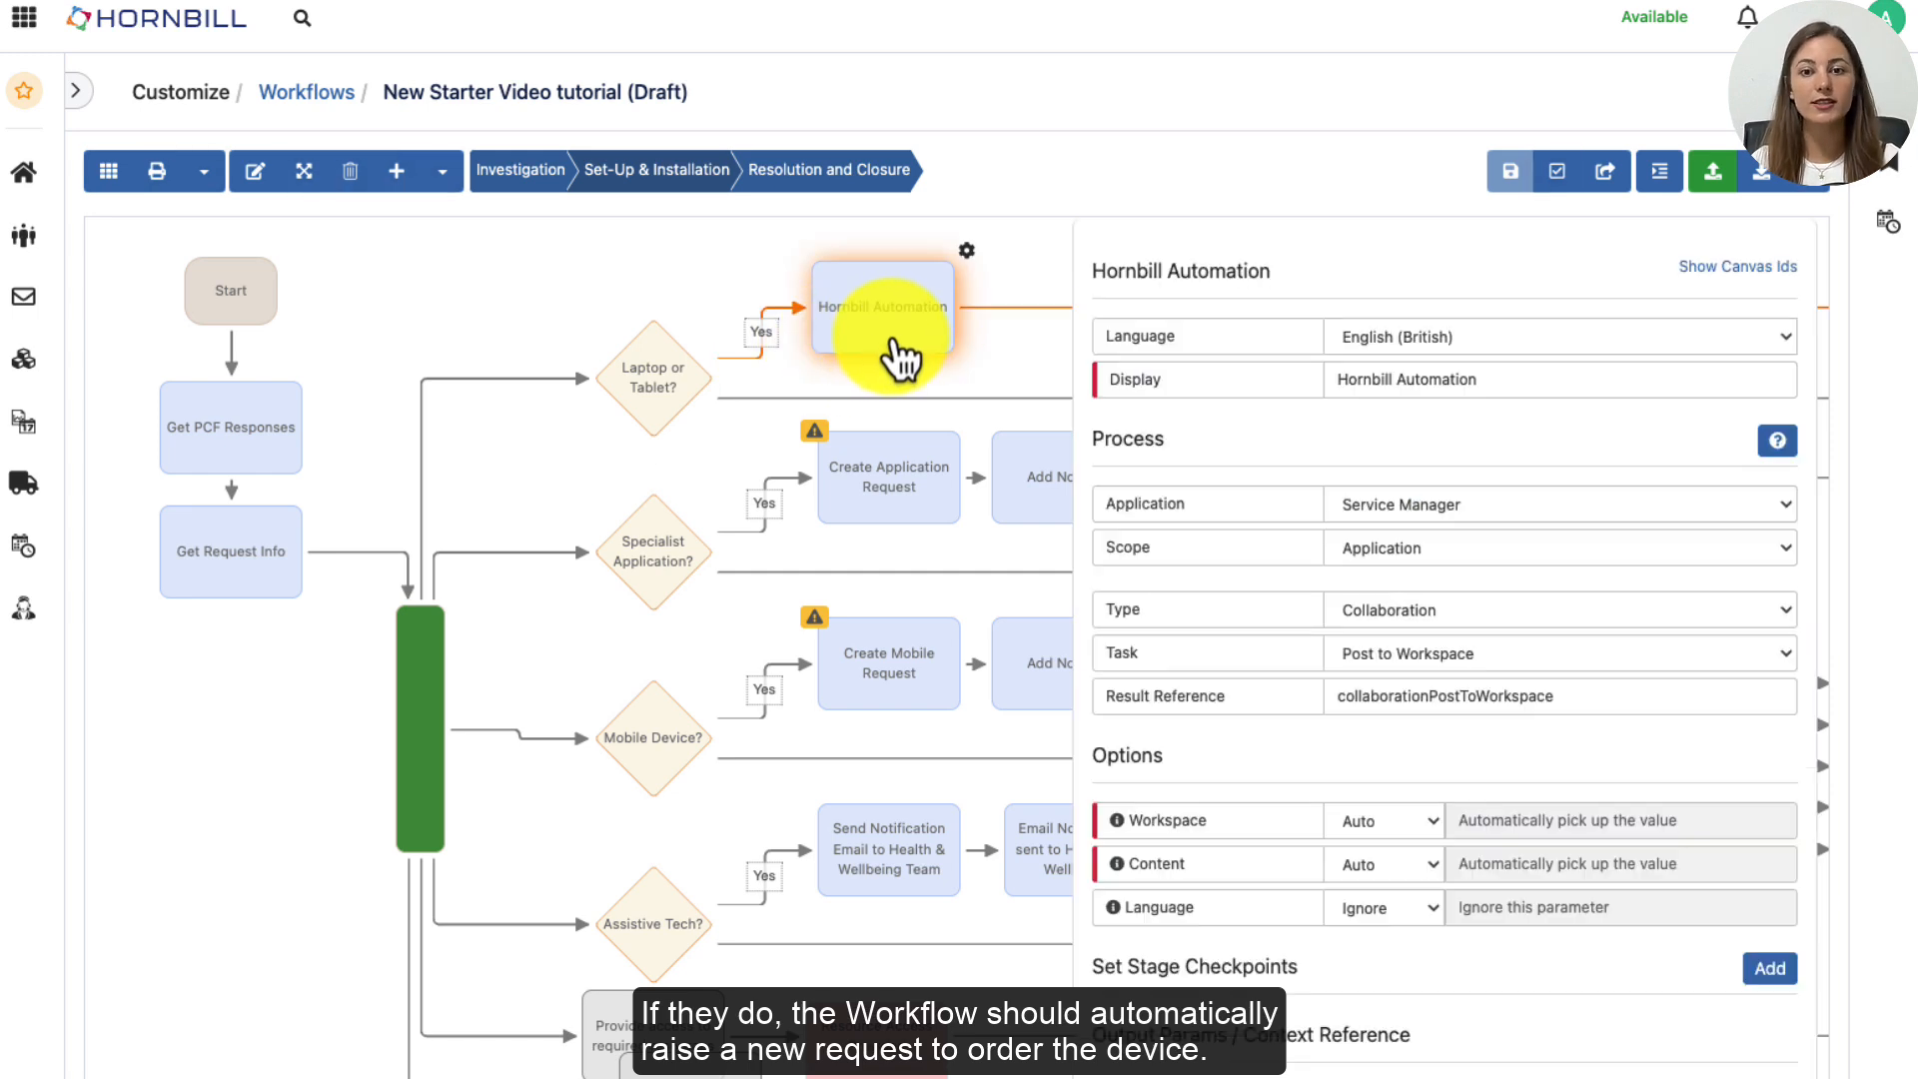
Change the automation node's display name to "Create Hardware Request"
click(1423, 380)
triple_click(1423, 380)
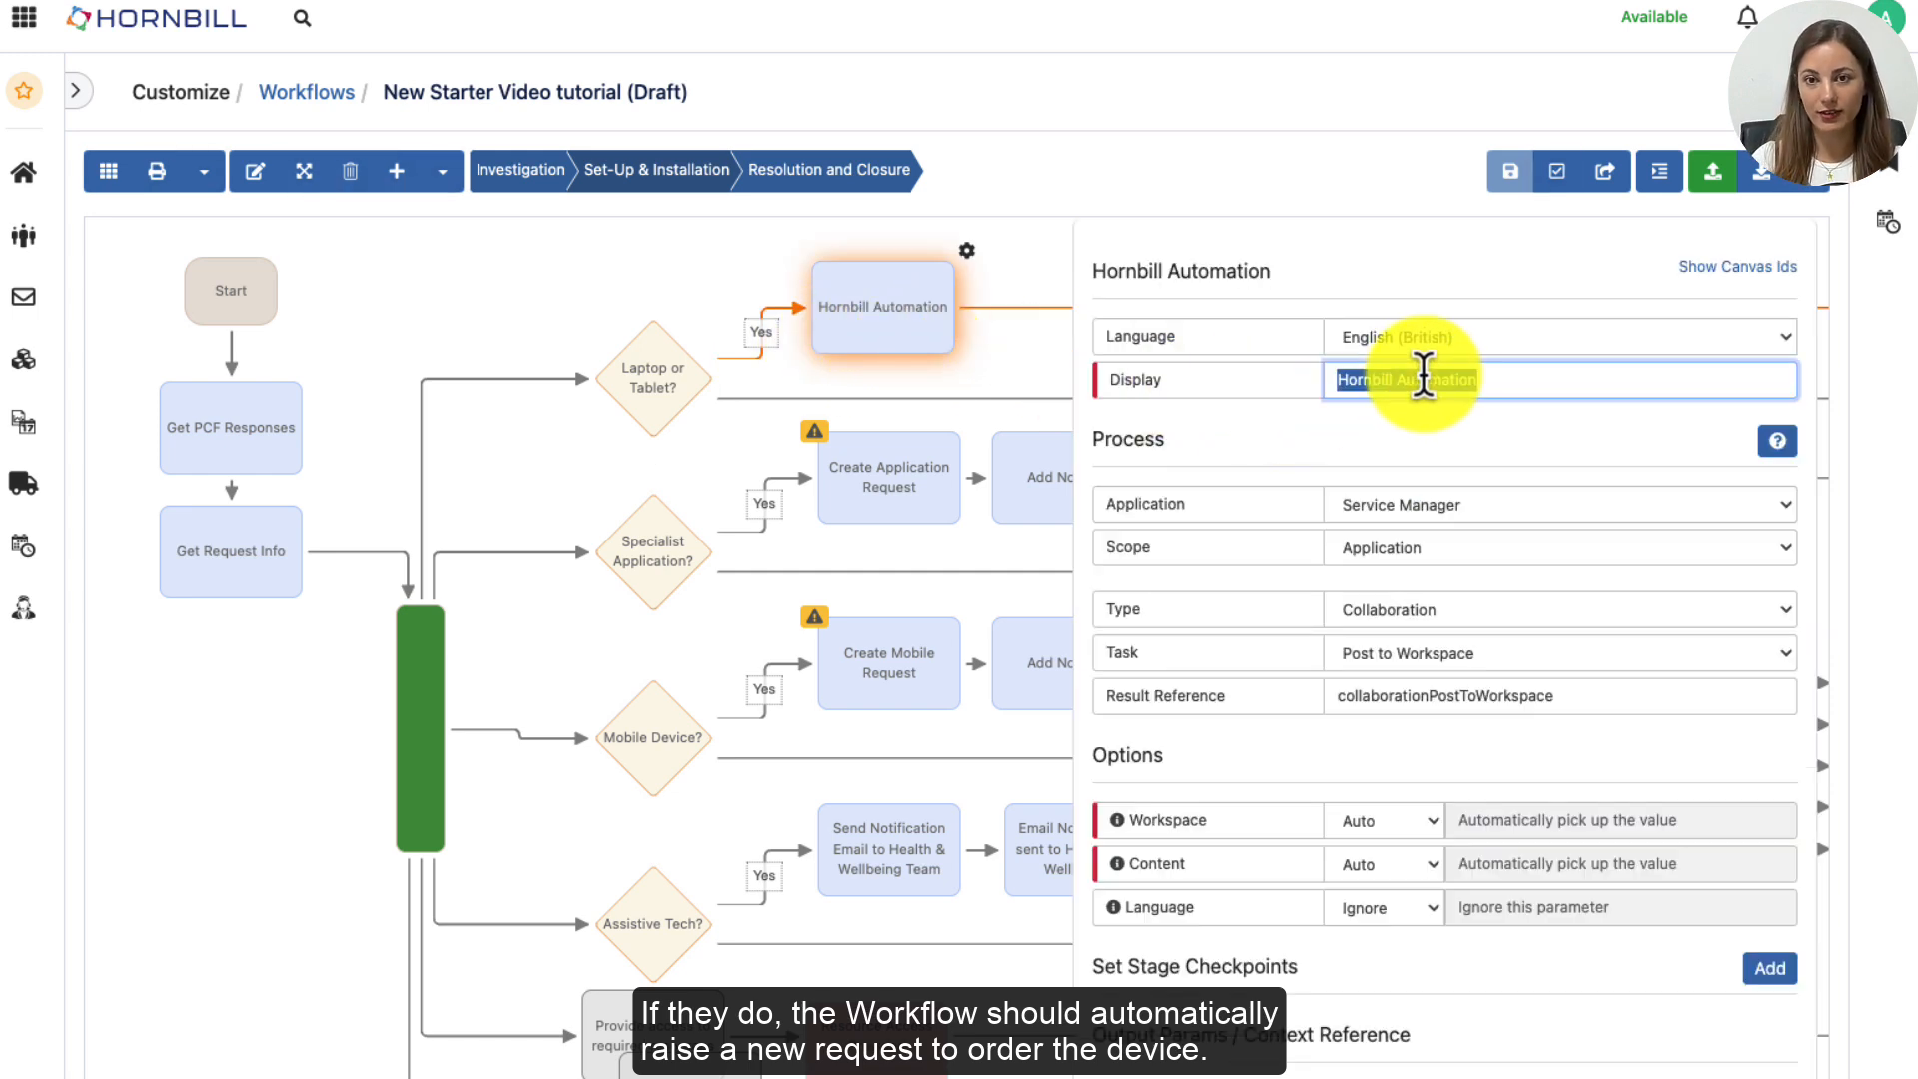
text(Create)
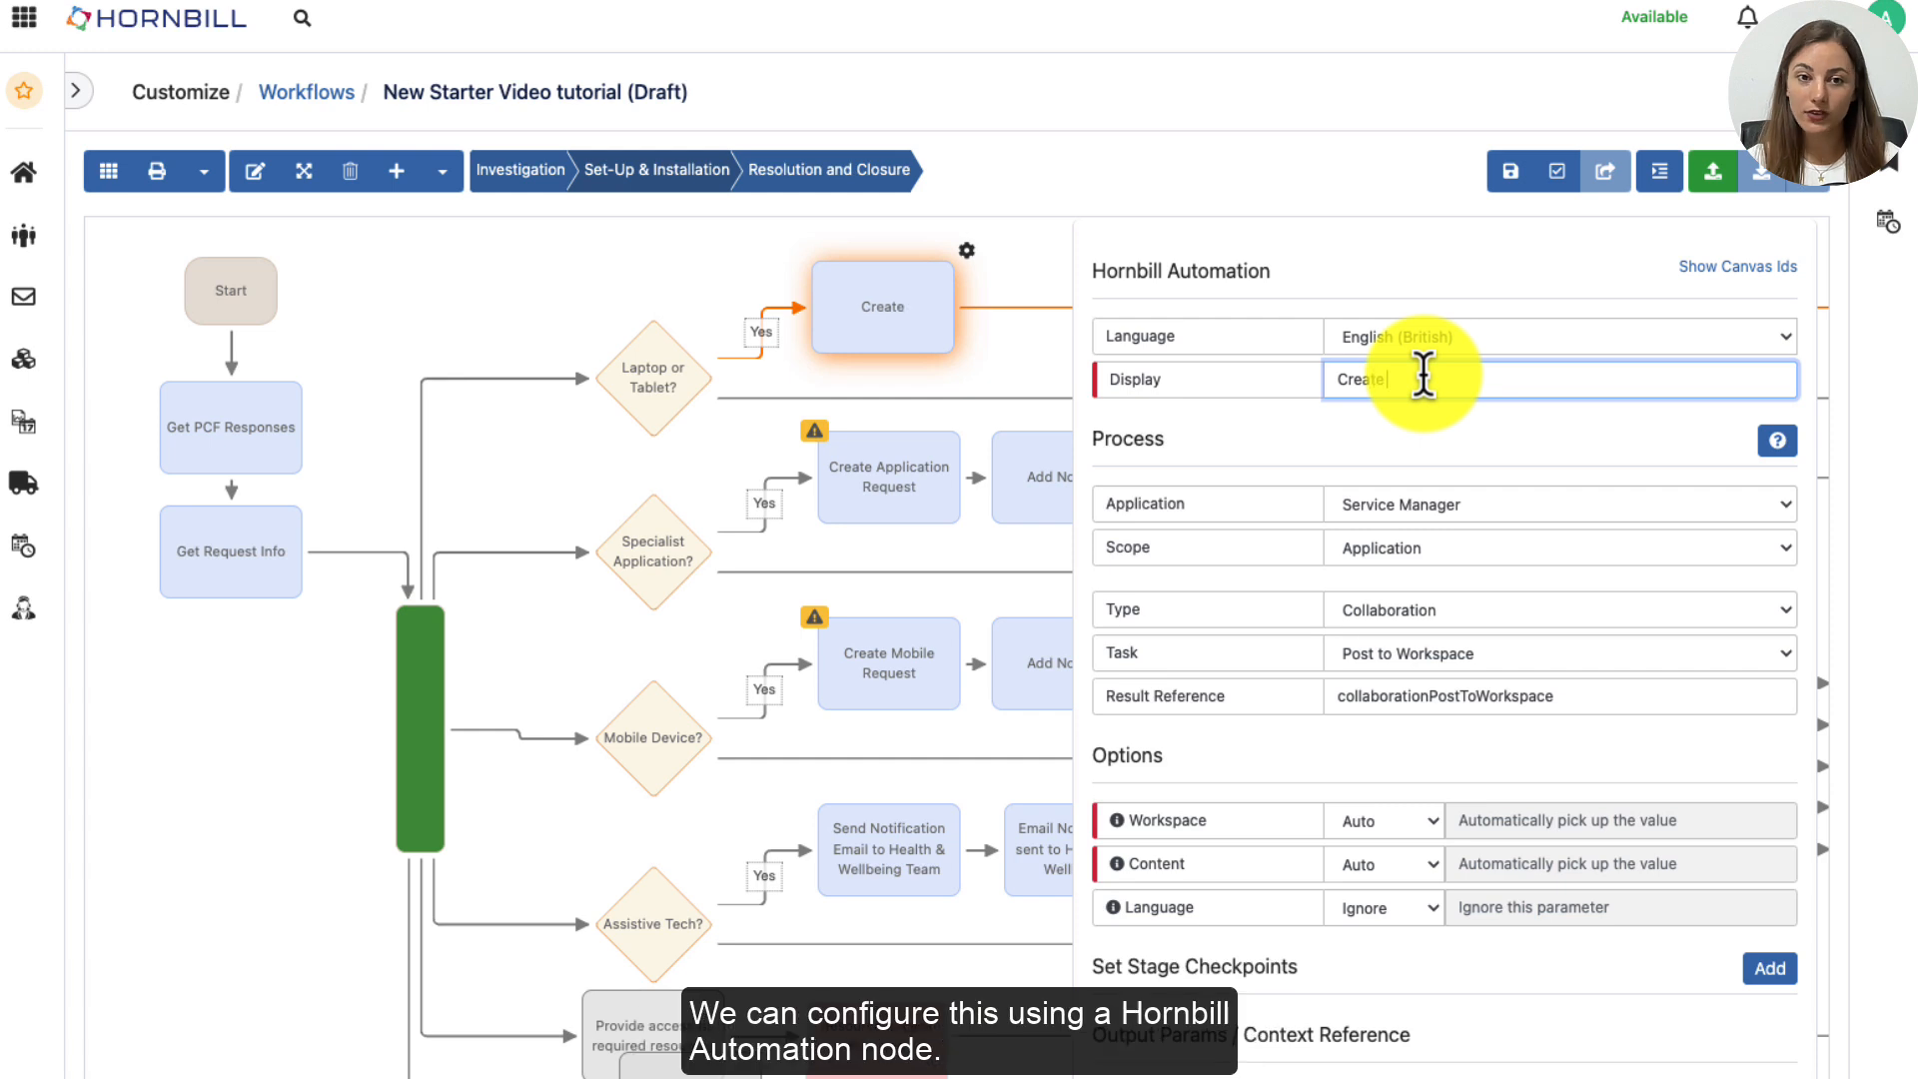
text( Hardware Re)
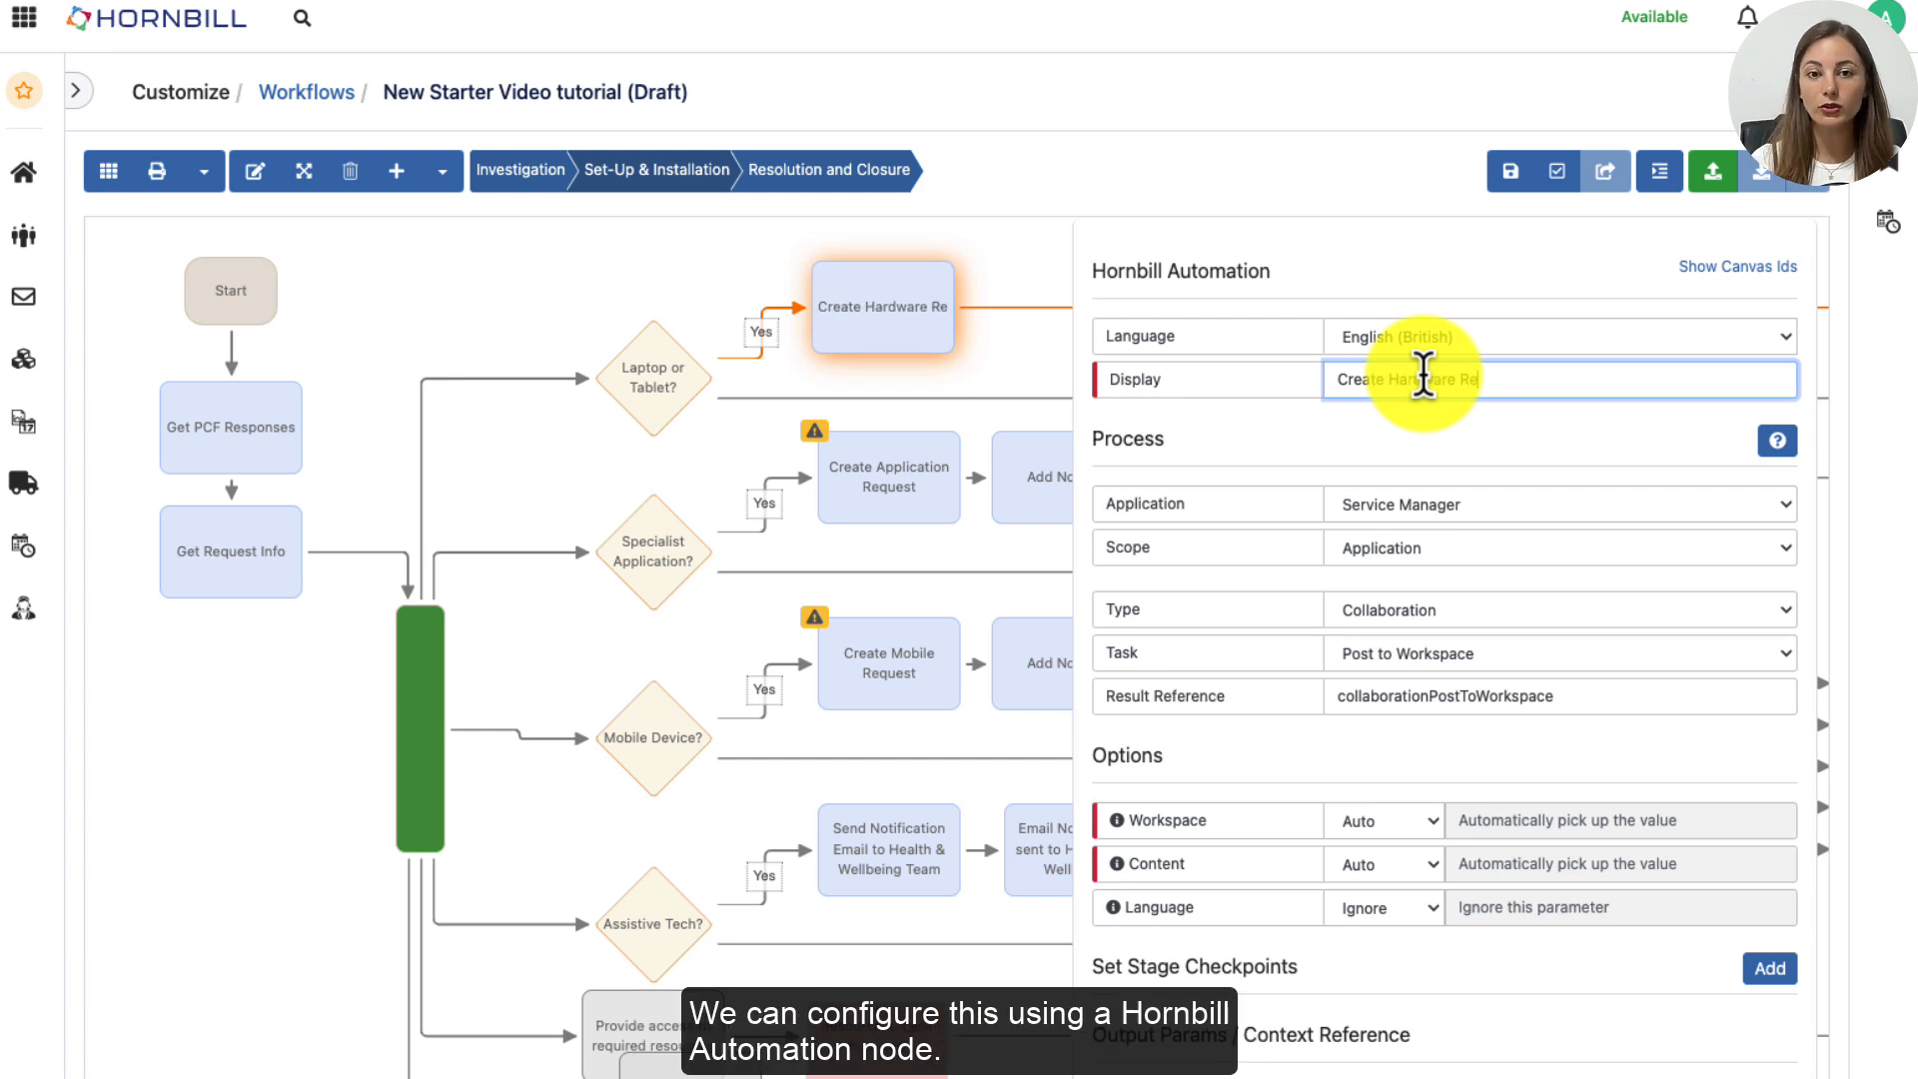
text(quest)
click(1579, 441)
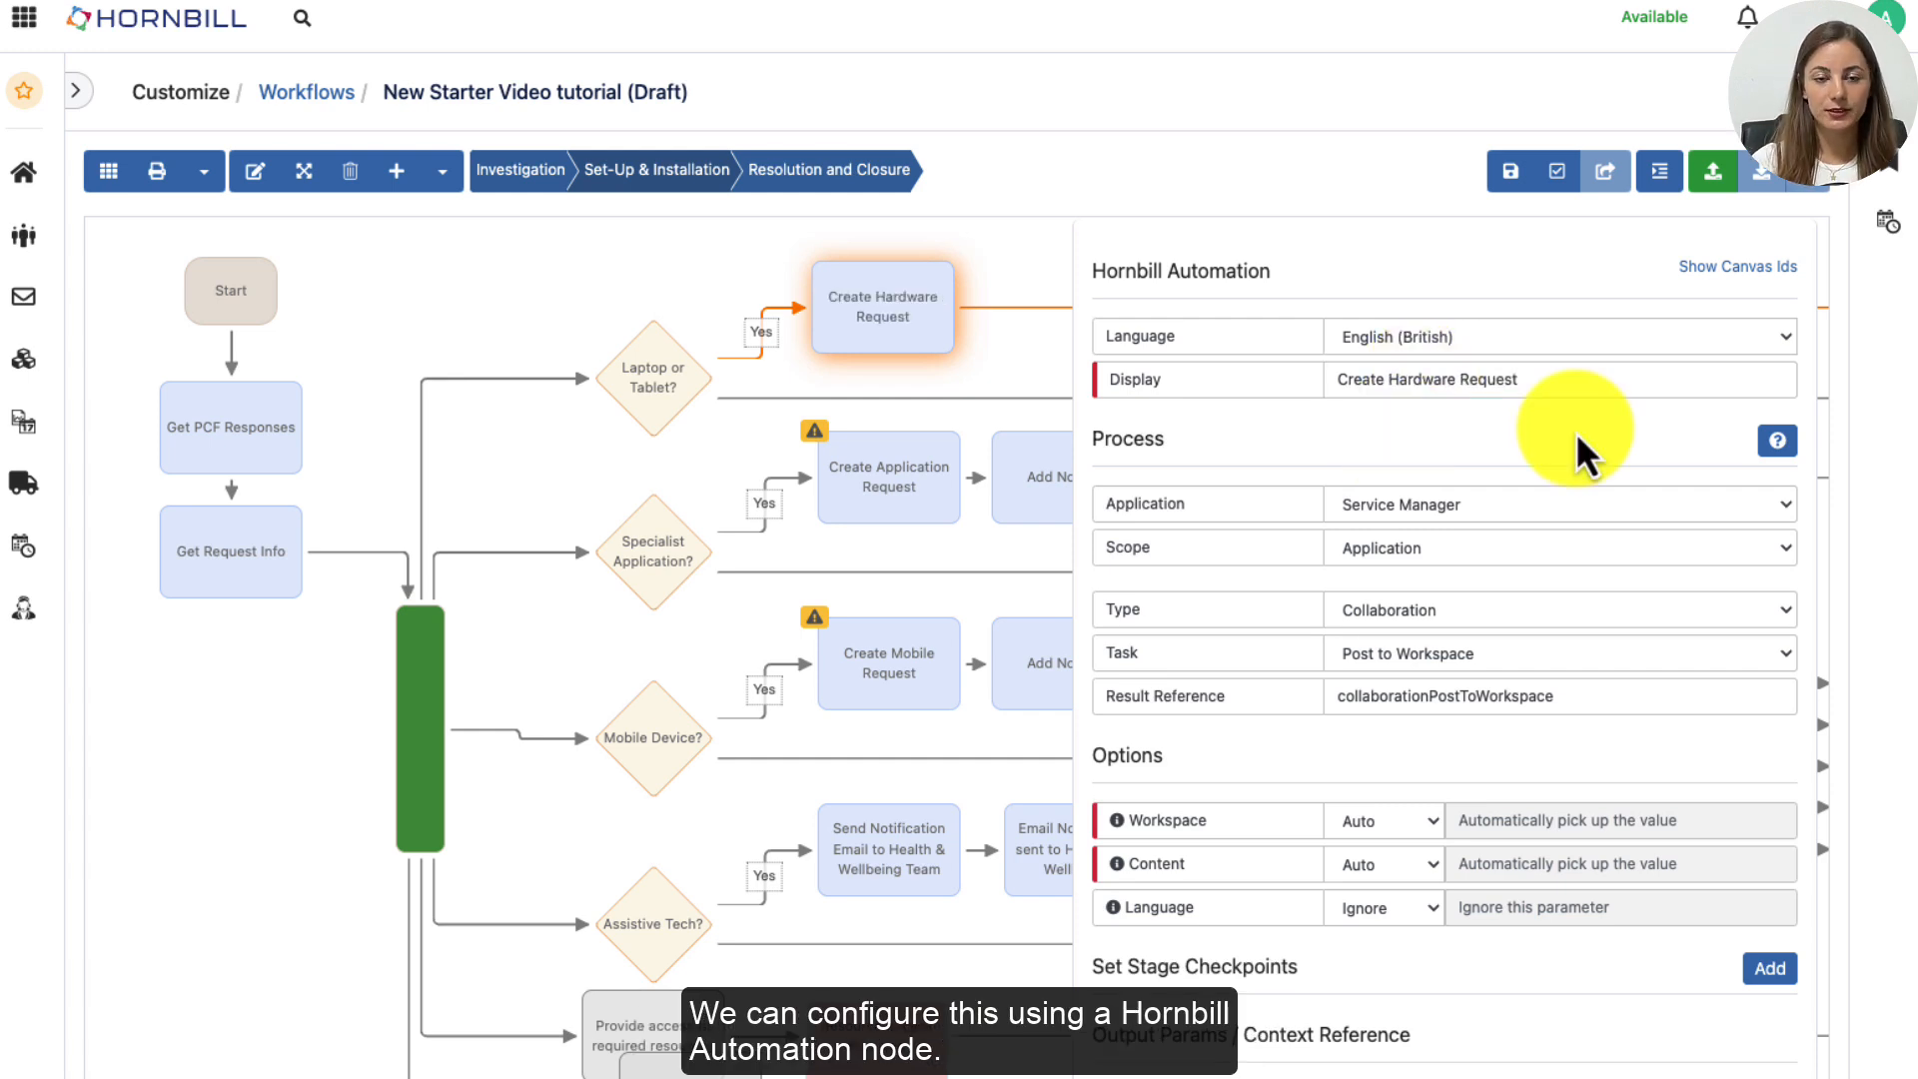
Set the node's process to the Service Manager application, Entity scope and Requests entity
scroll(1574, 432, down, 1)
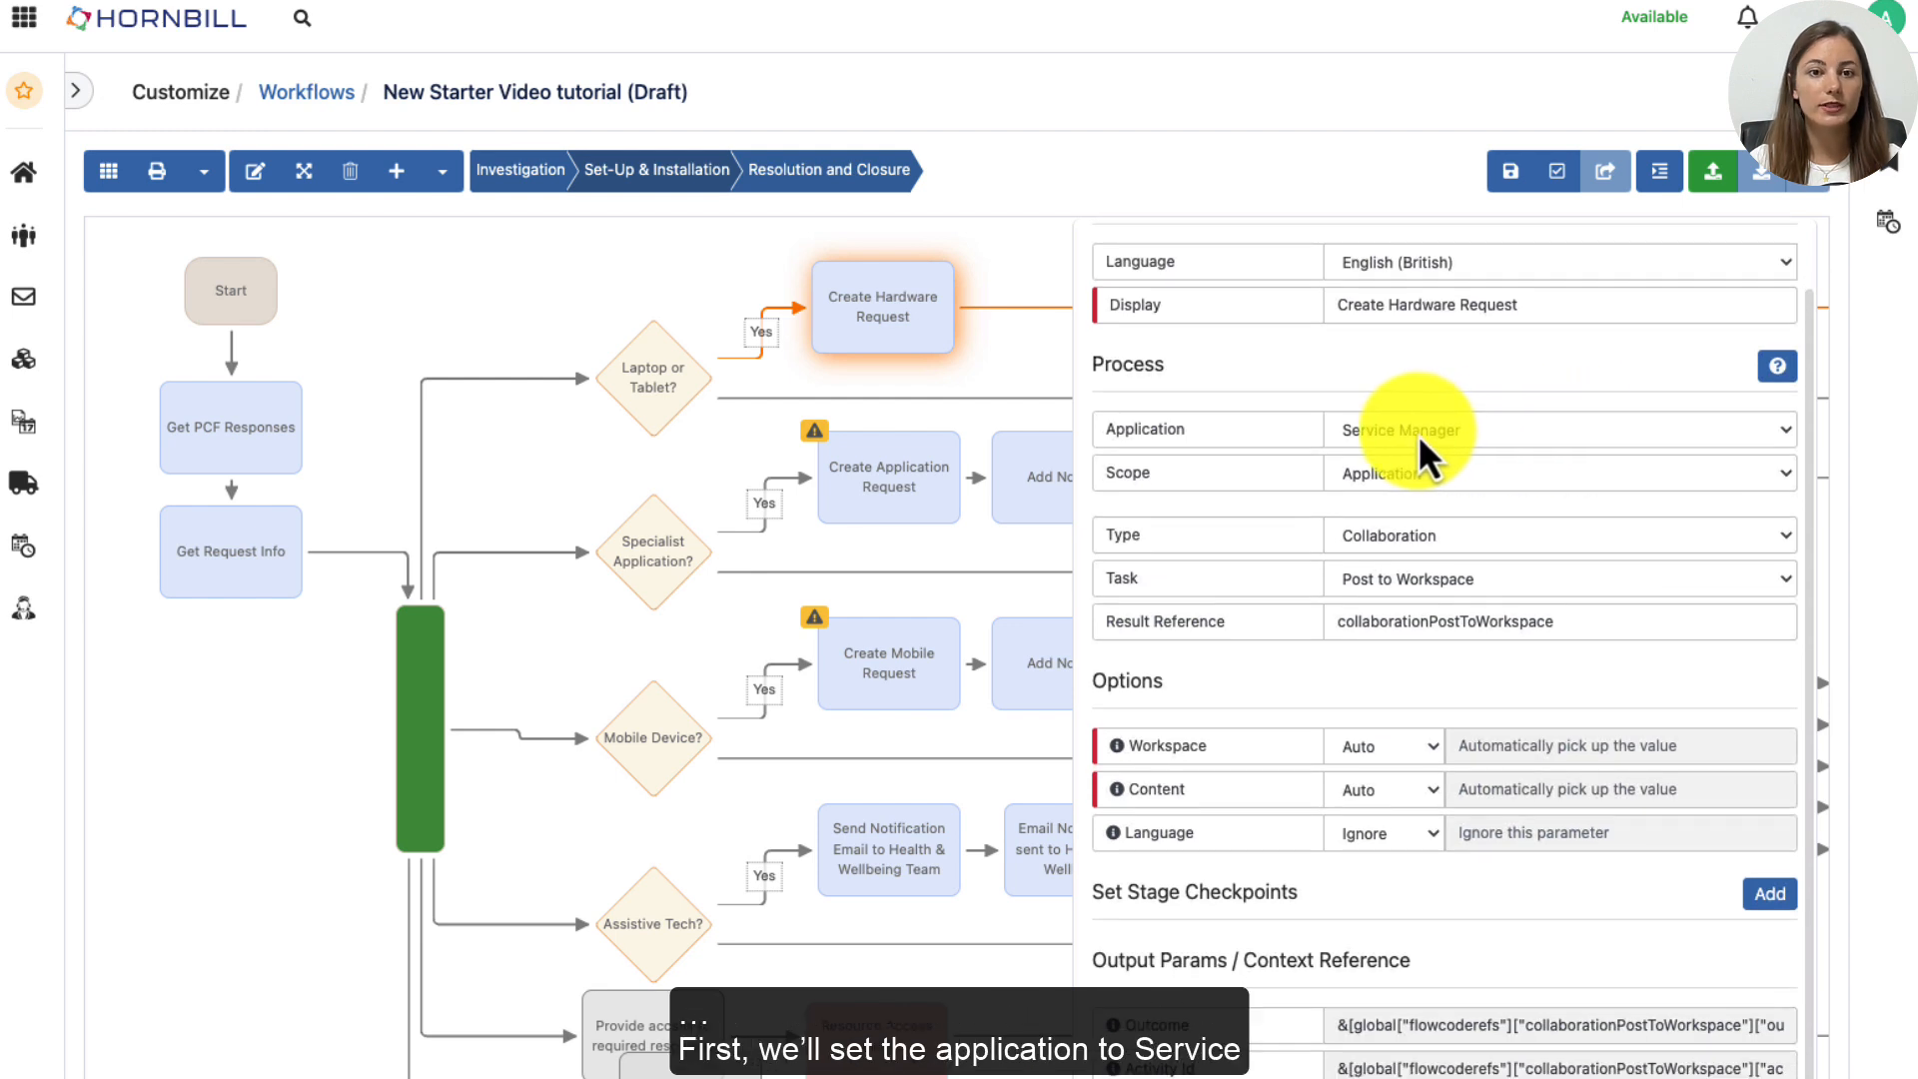
click(1421, 434)
click(1441, 434)
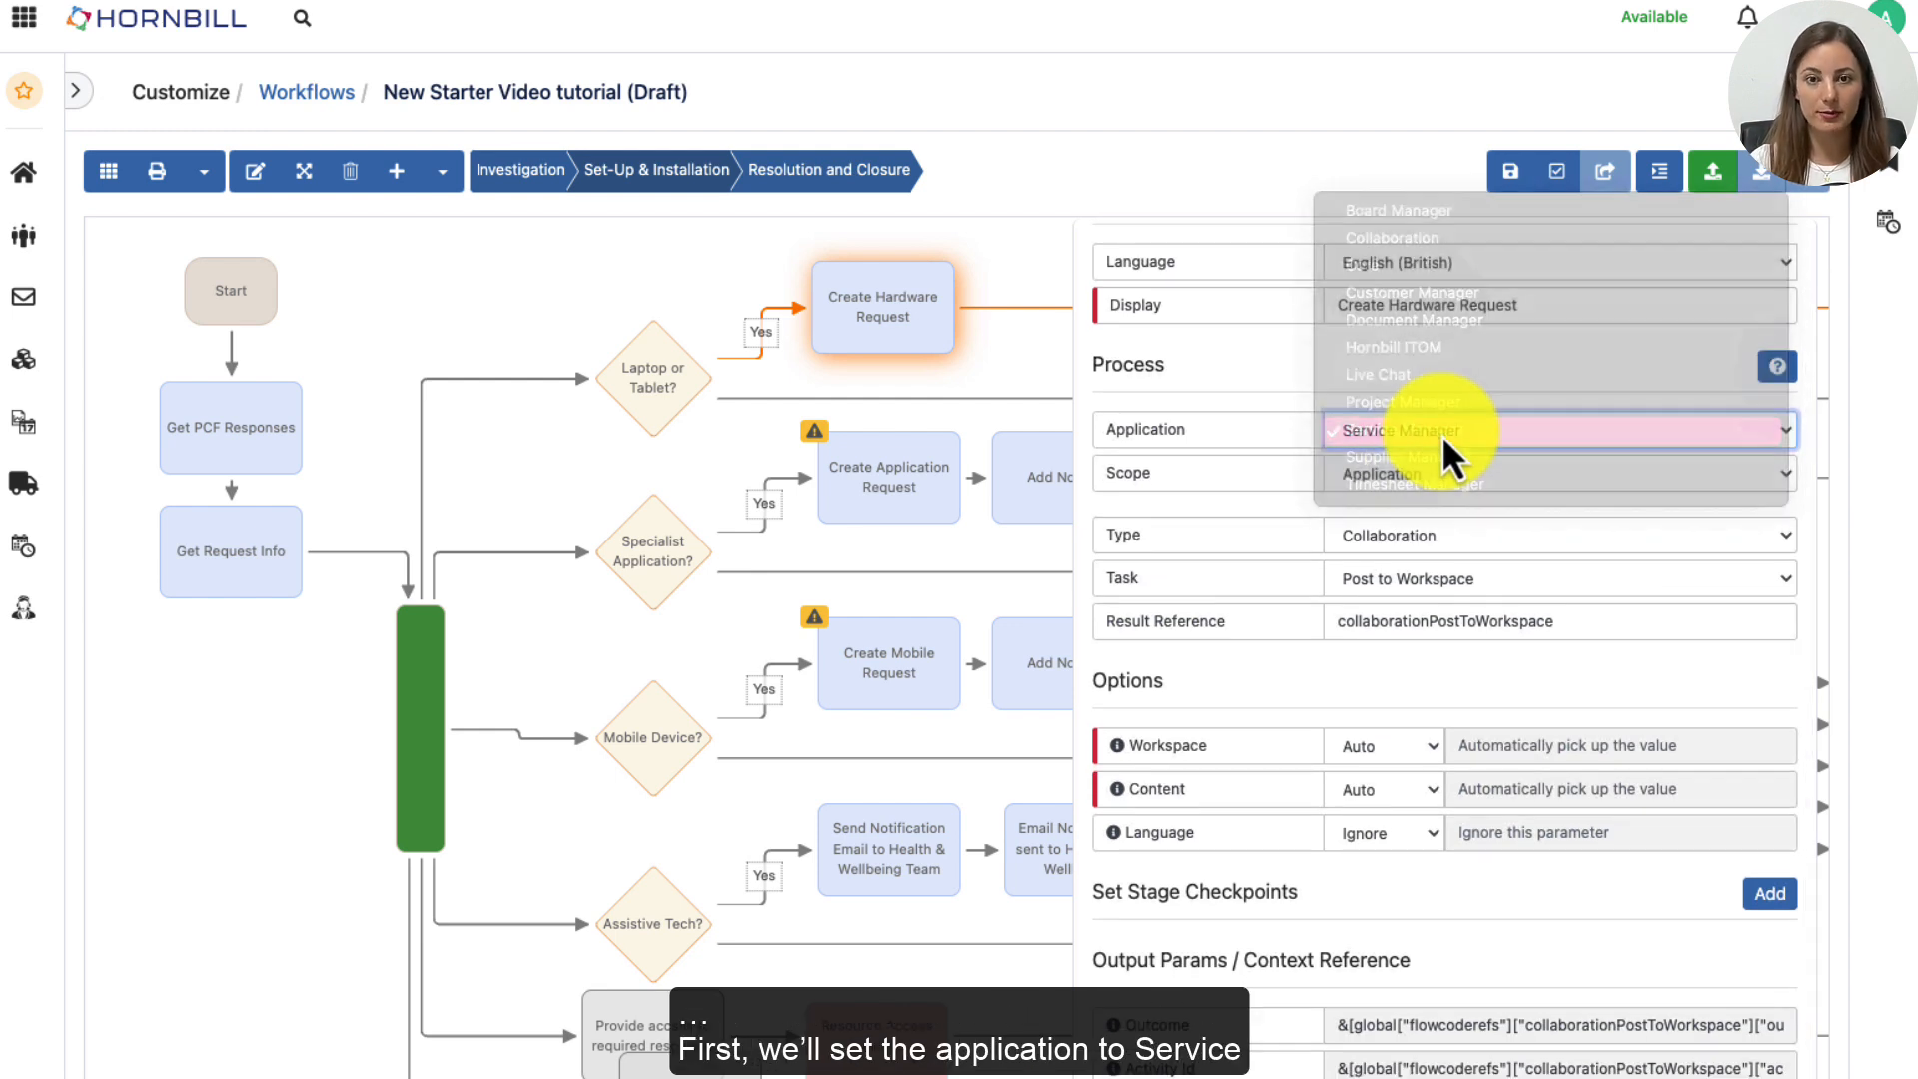
click(1396, 478)
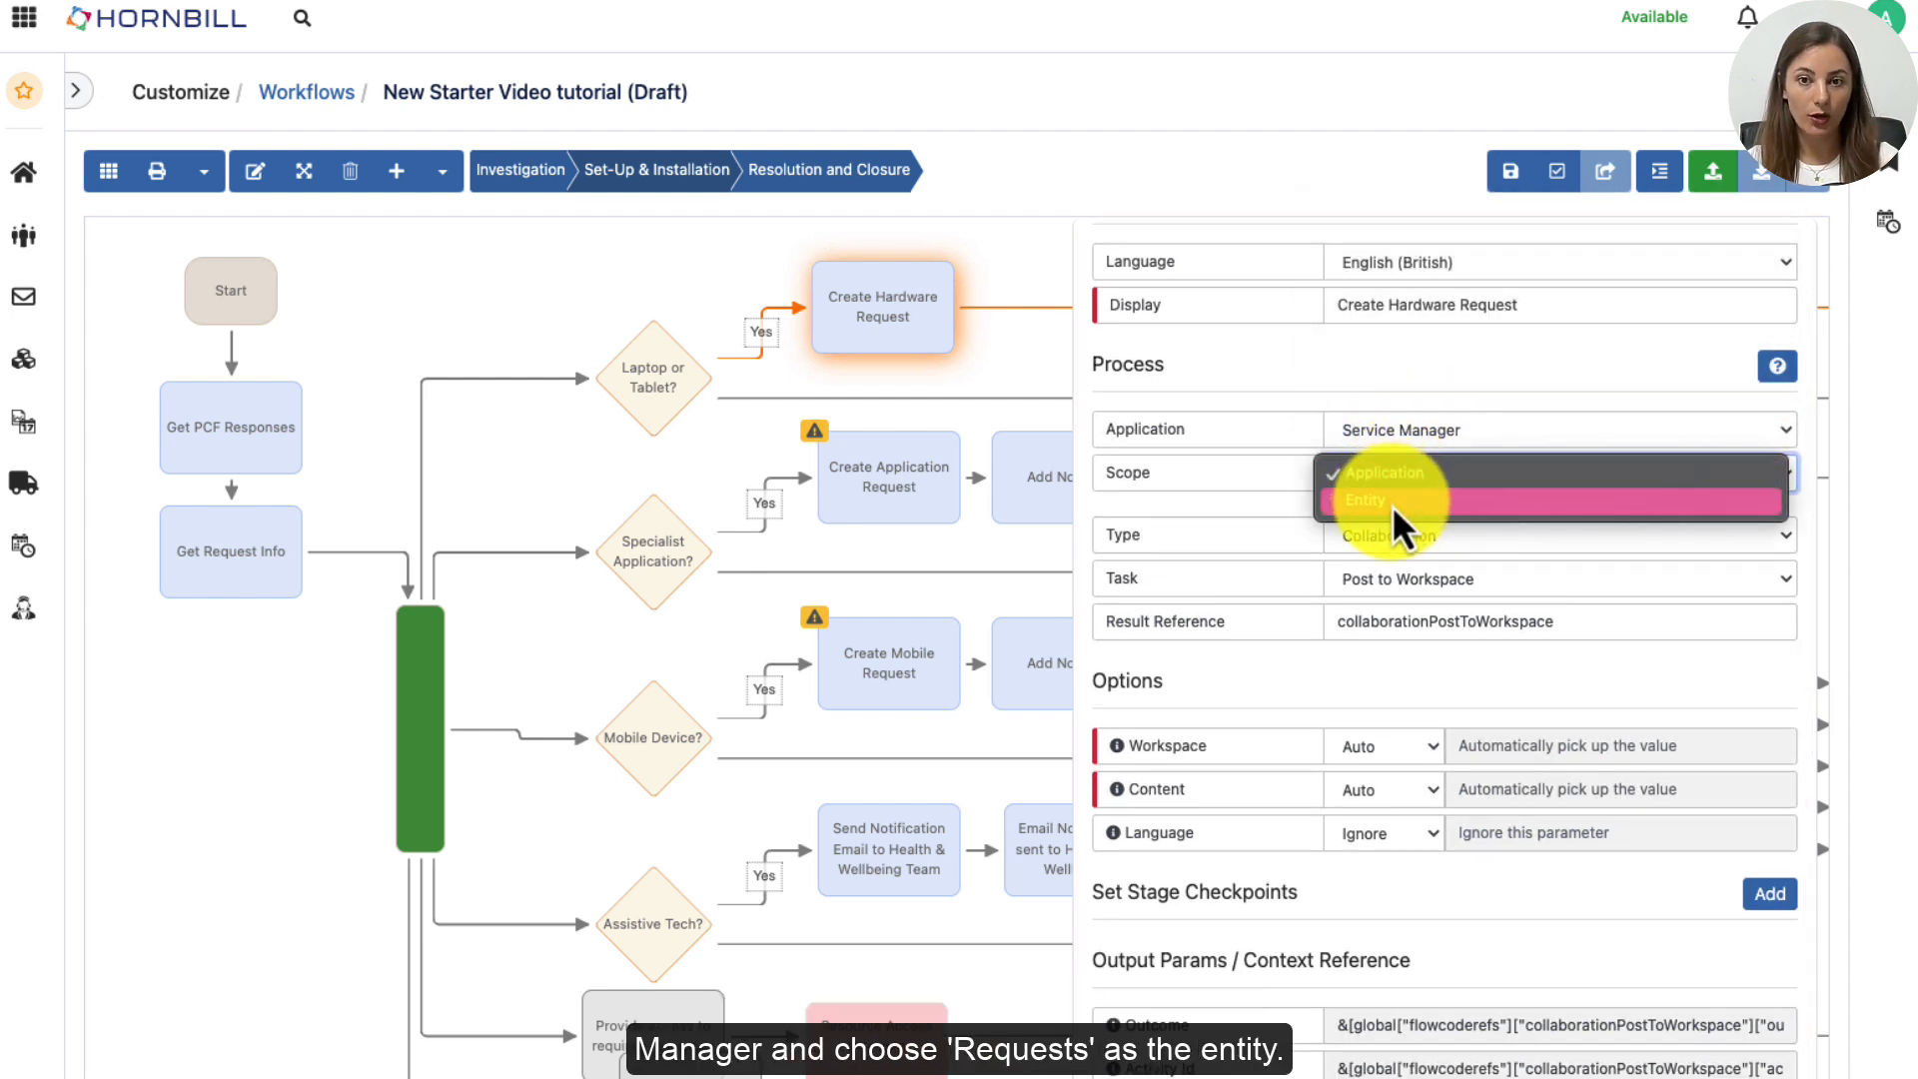
click(1392, 506)
click(1441, 617)
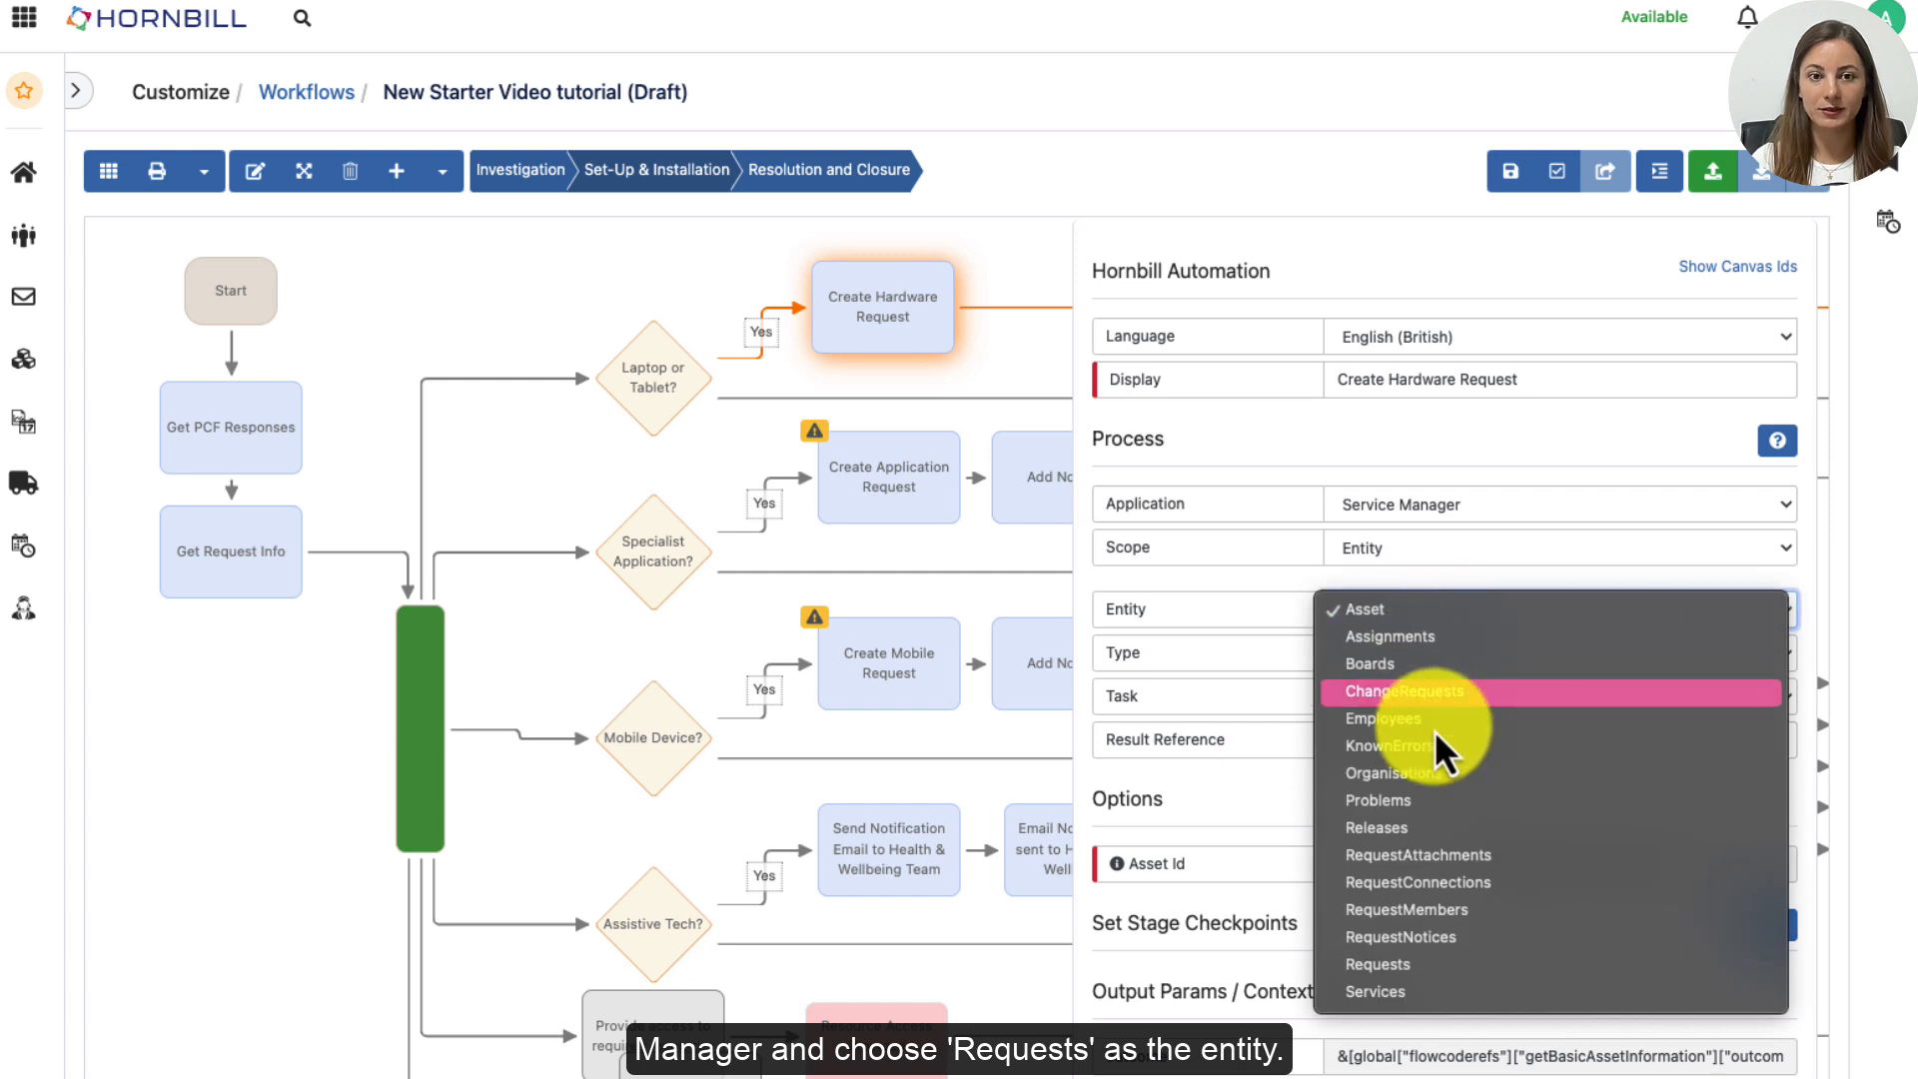
click(1410, 979)
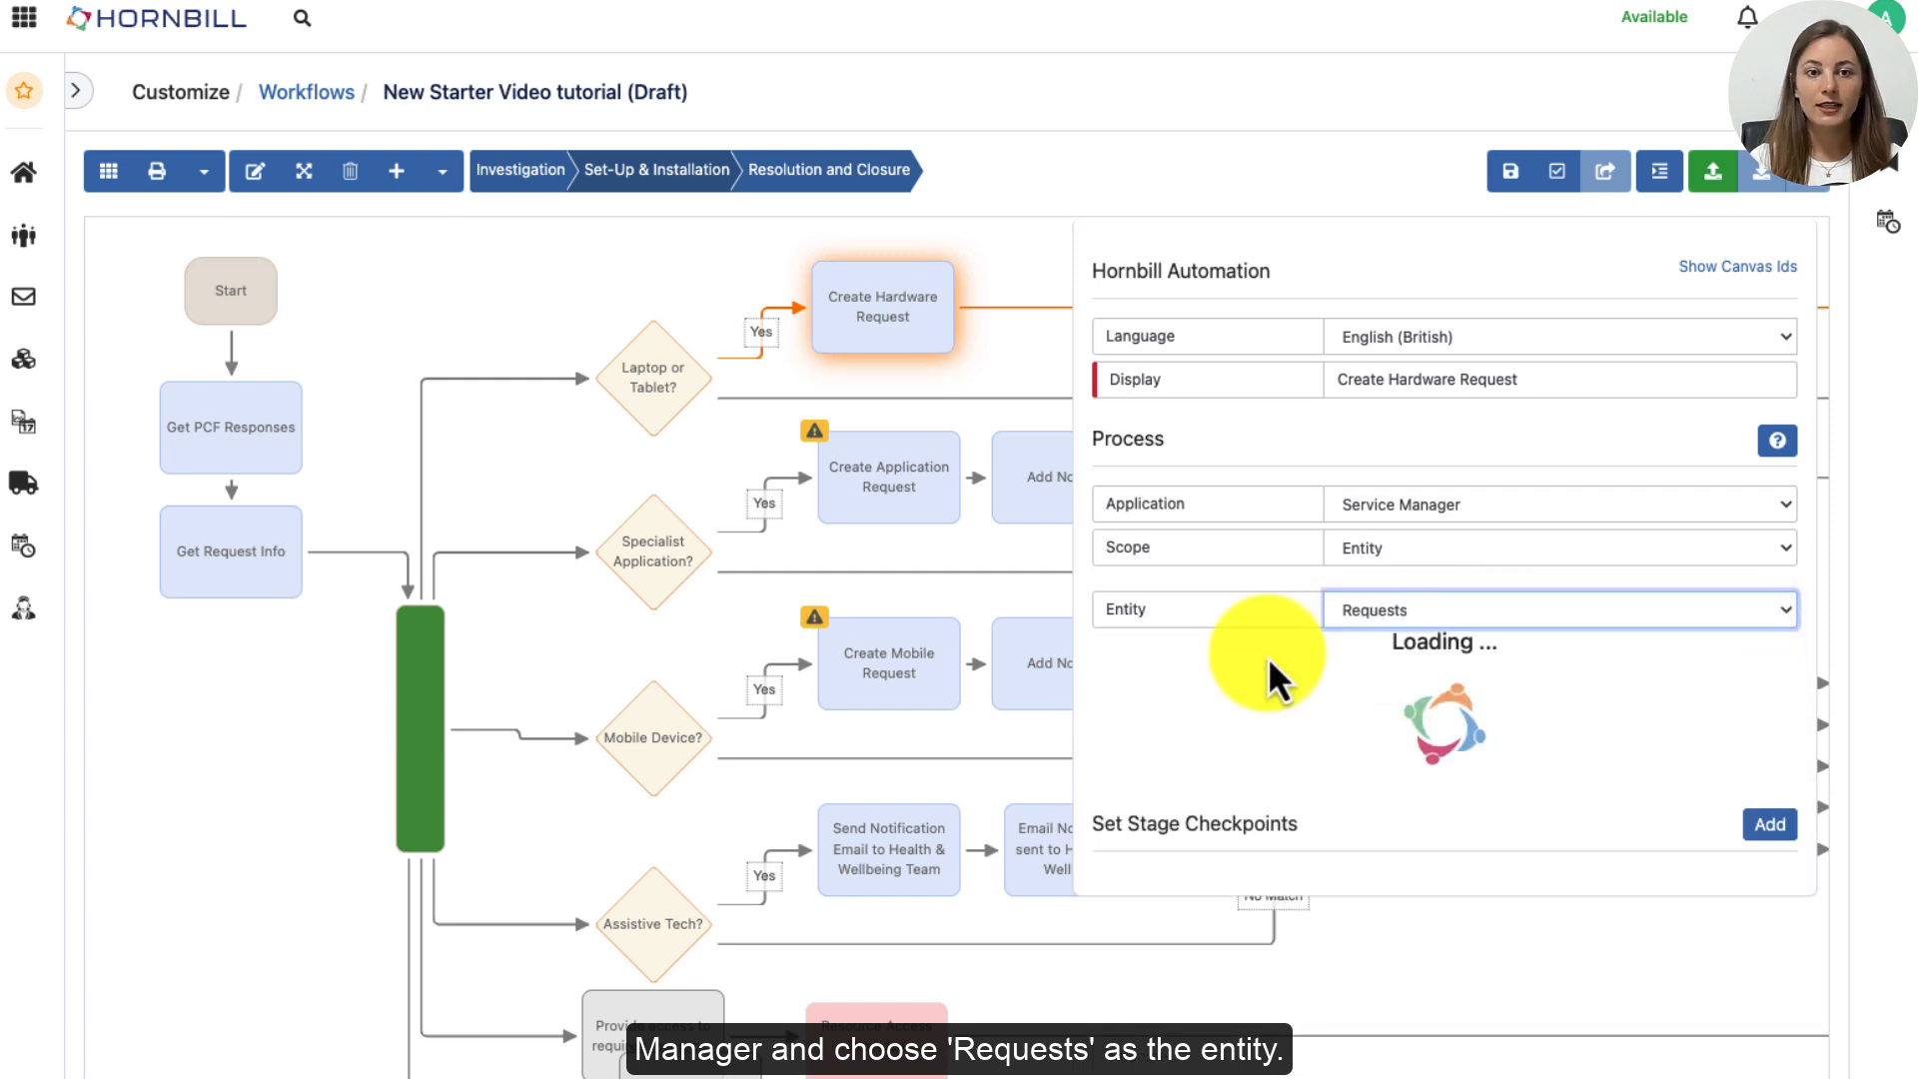
Set the automation type to Log Request and its task to Log New Service Request
scroll(1378, 694, down, 1)
click(1359, 618)
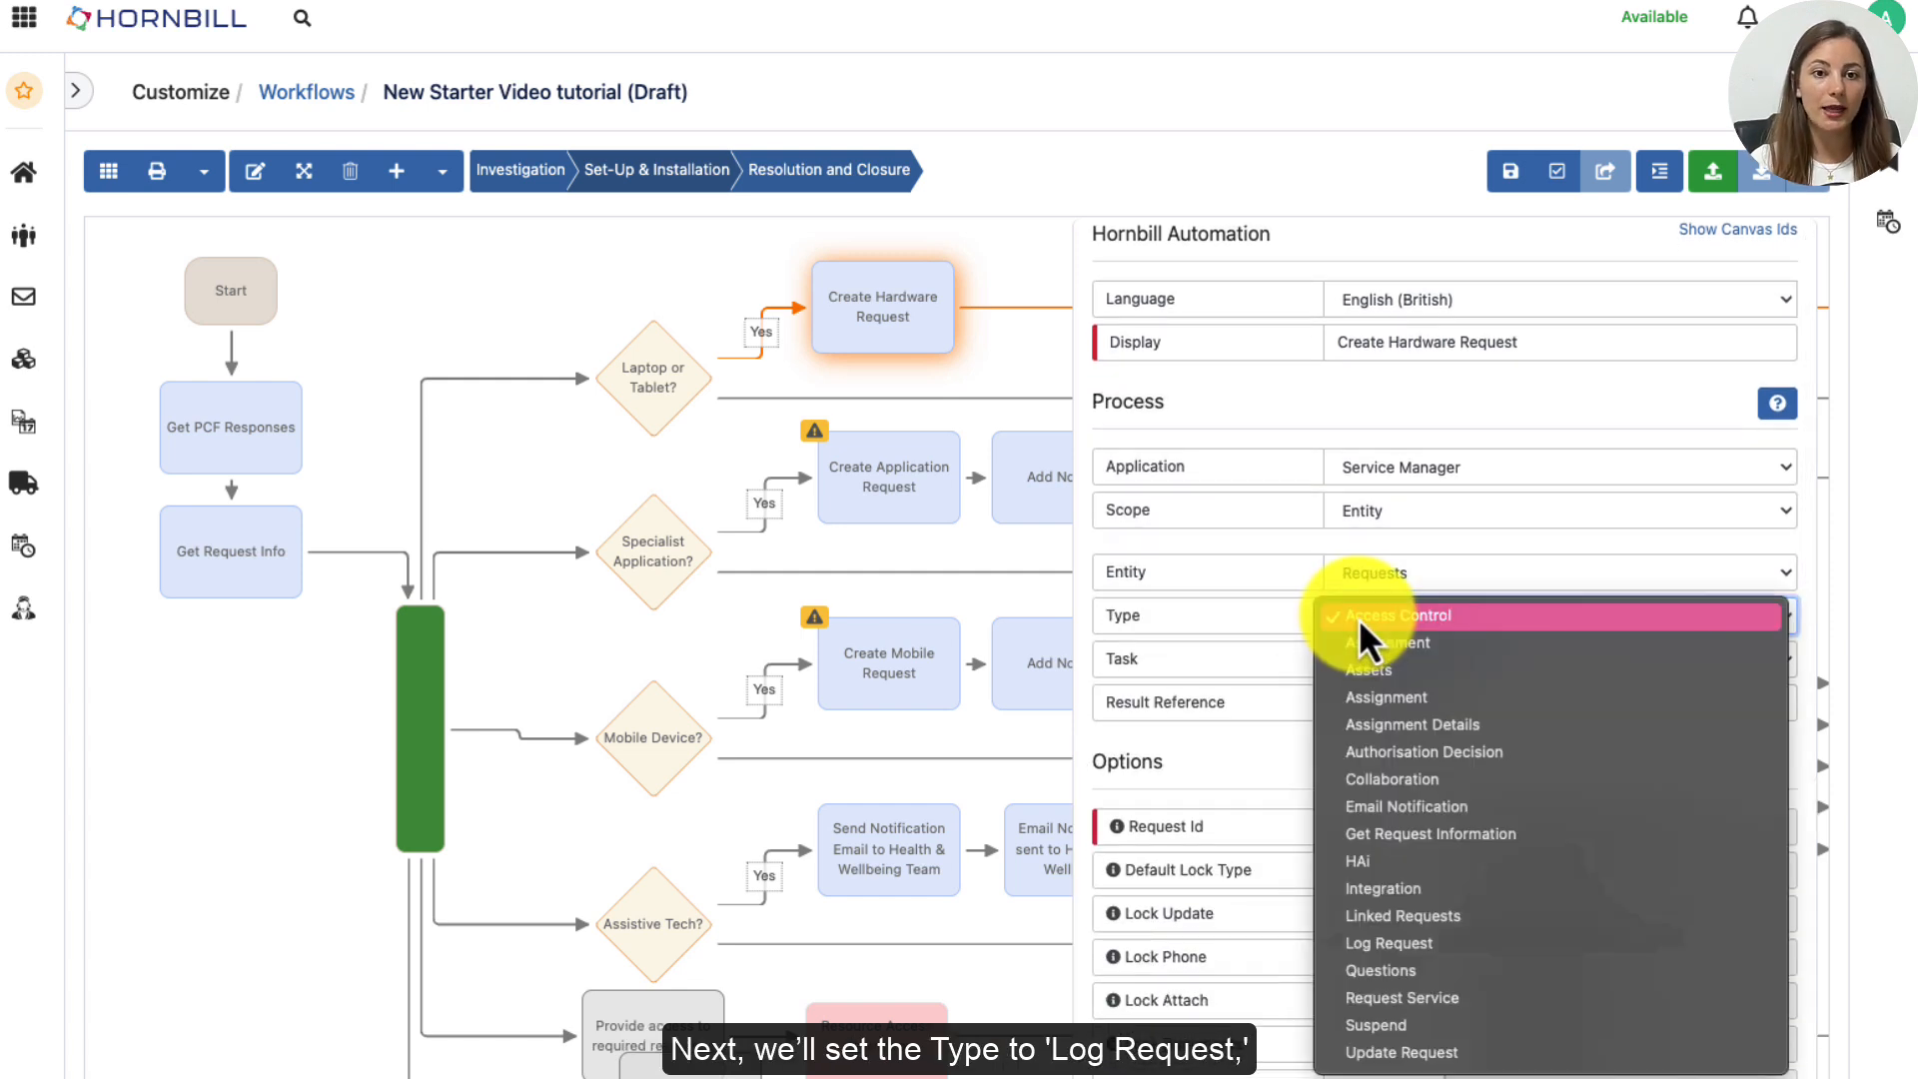
click(1401, 945)
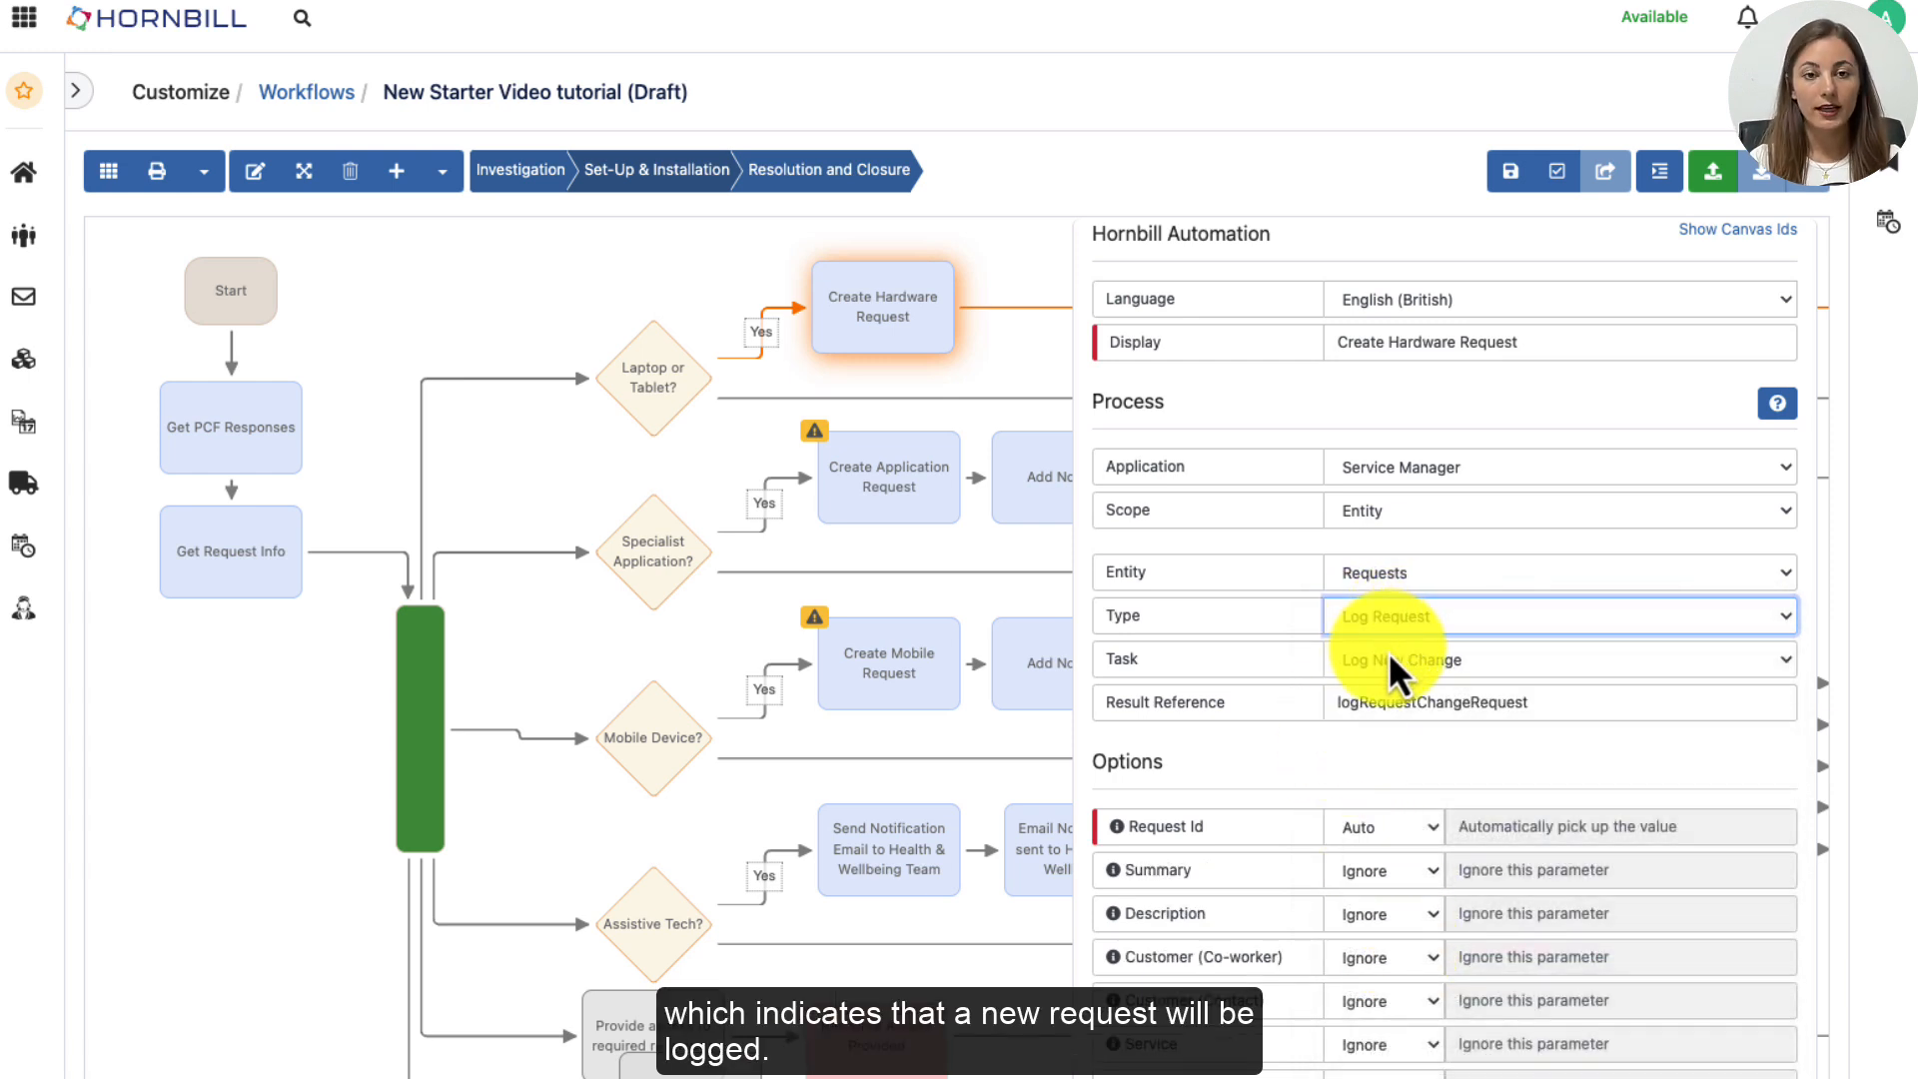
click(1397, 662)
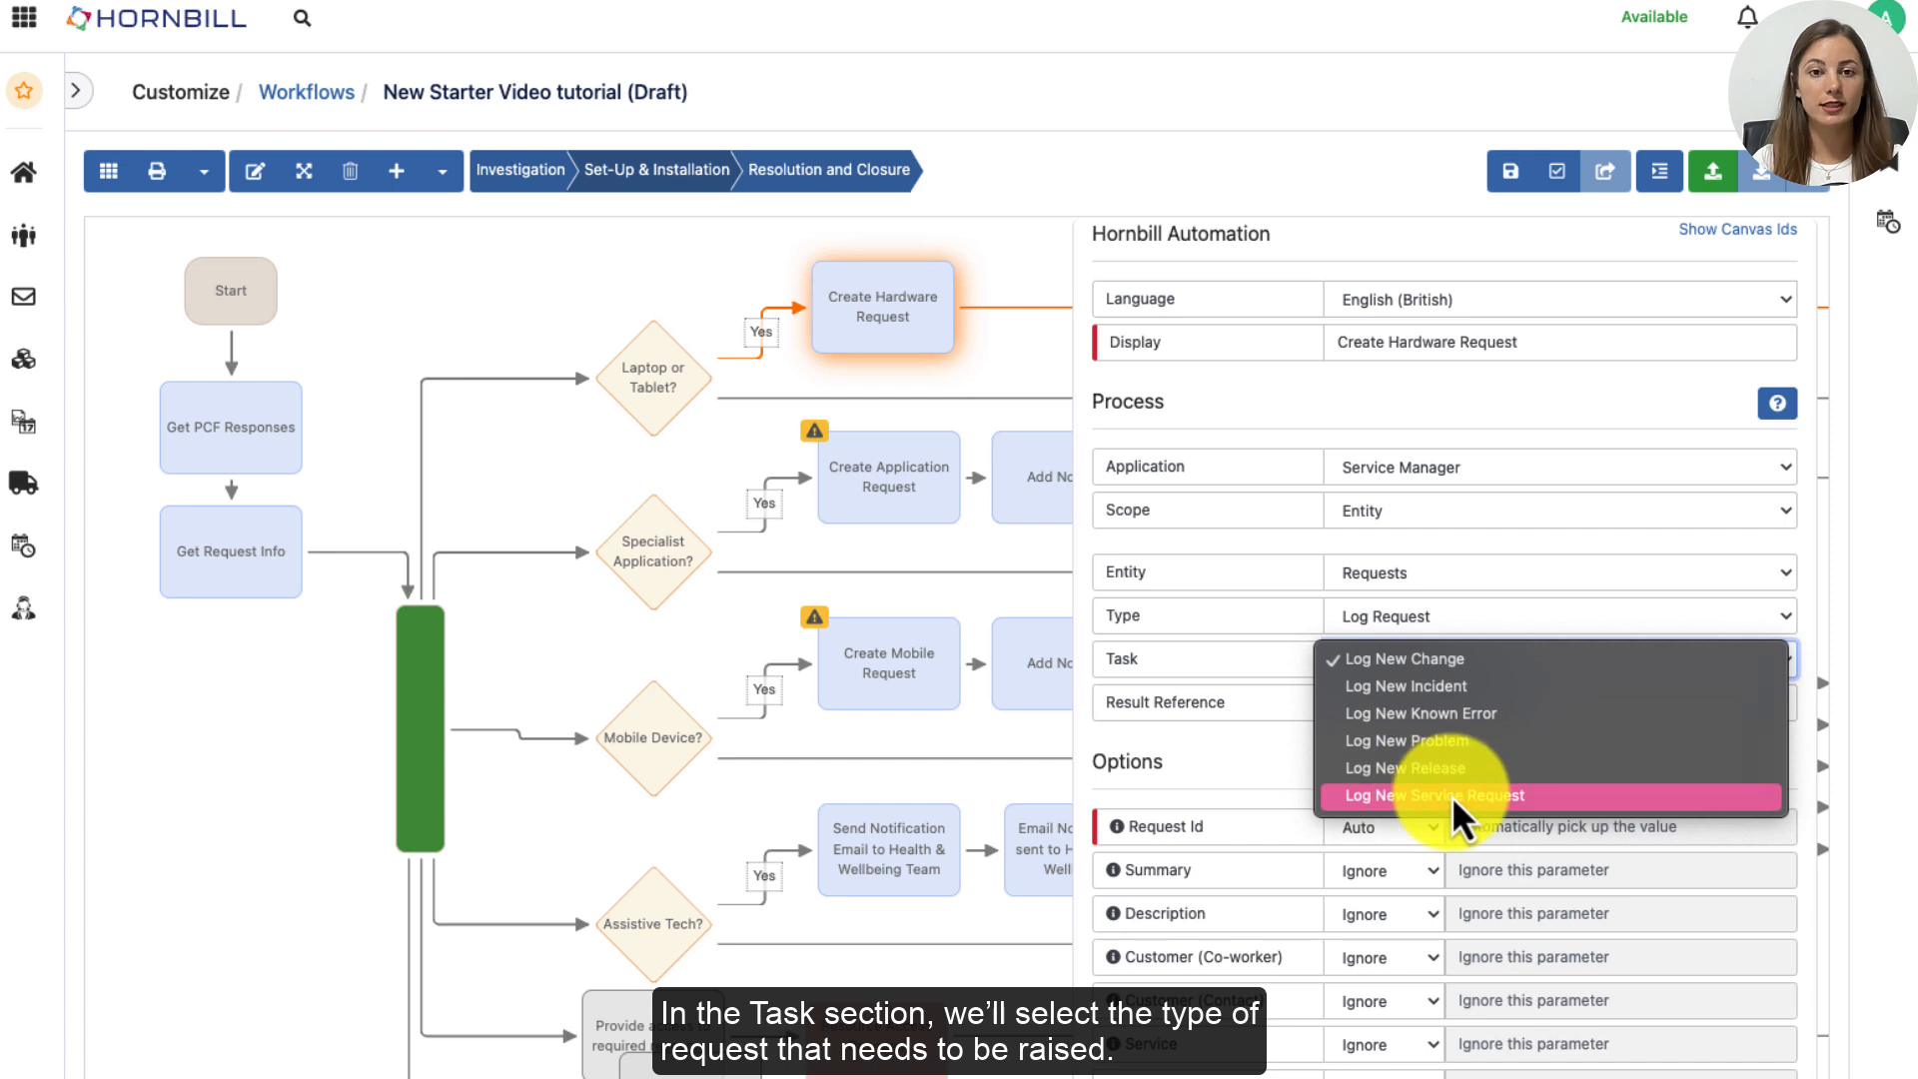
click(1416, 795)
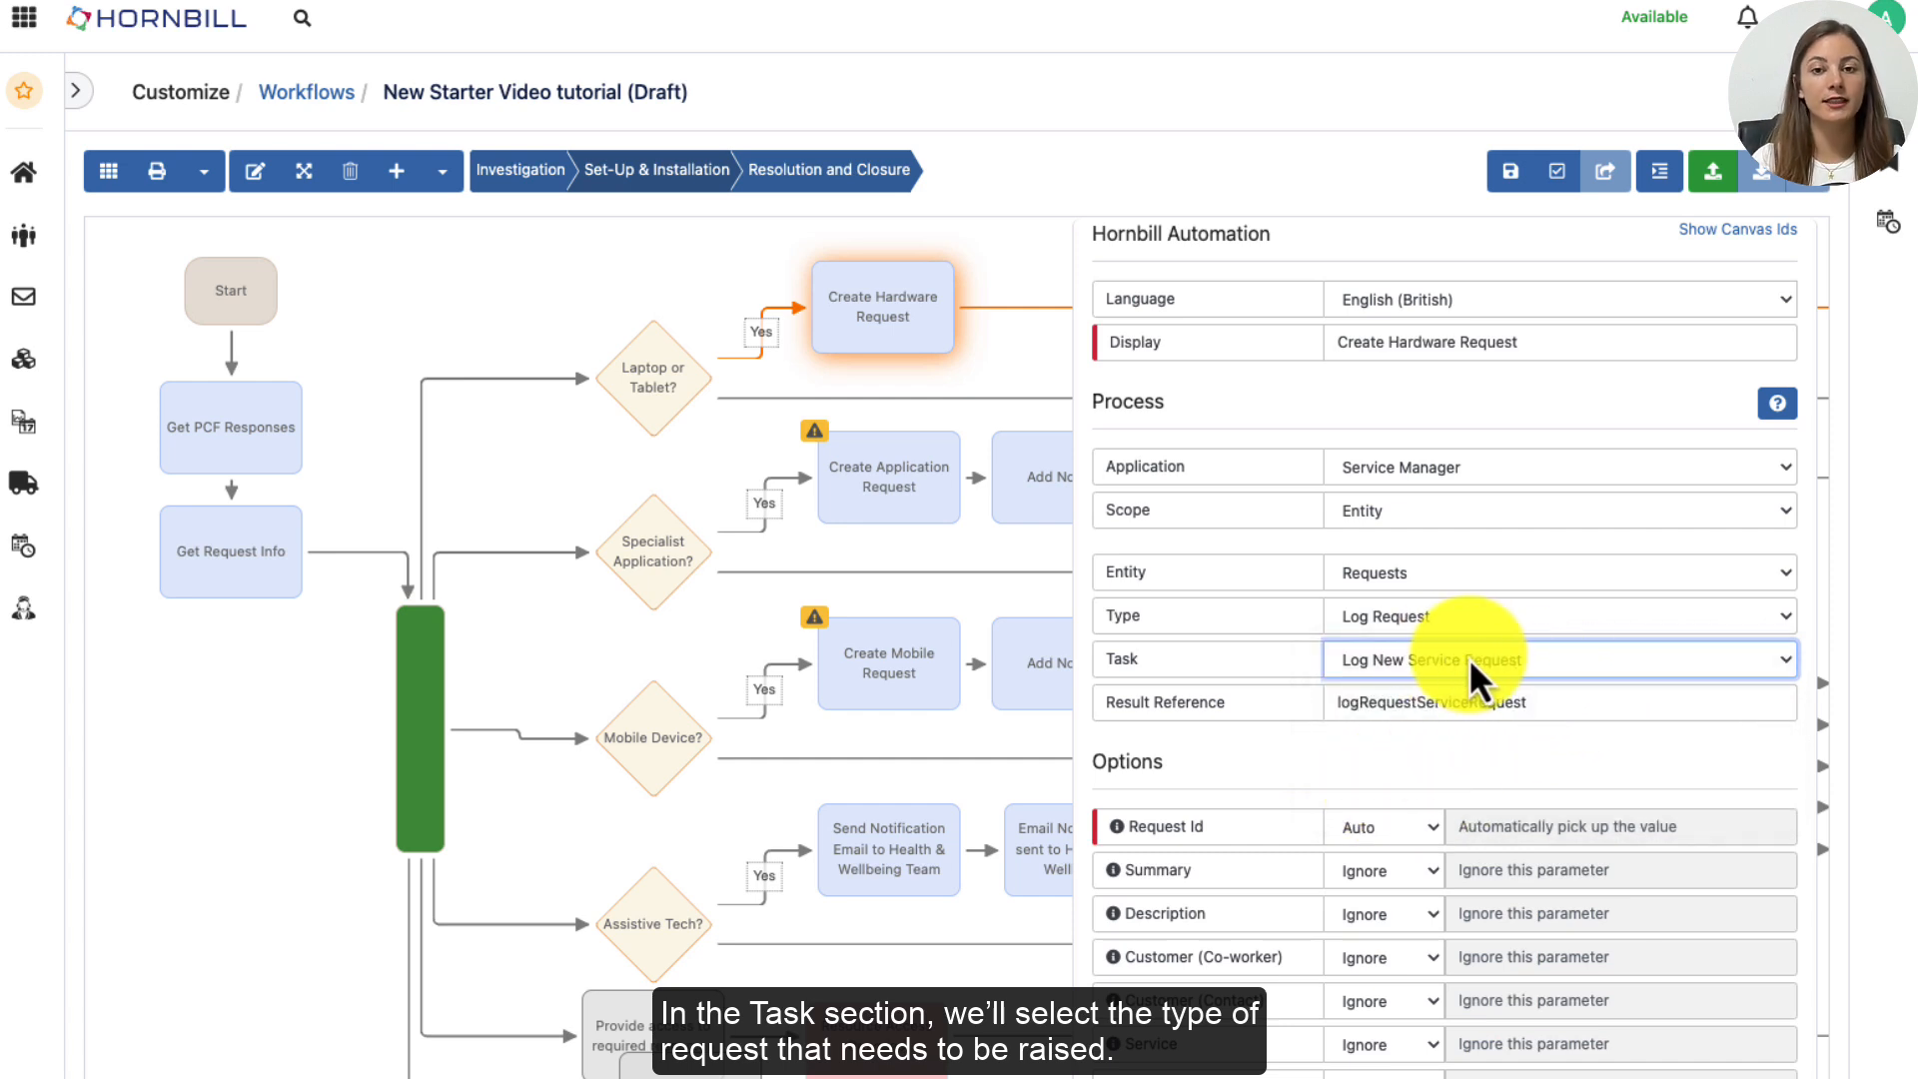
click(1443, 753)
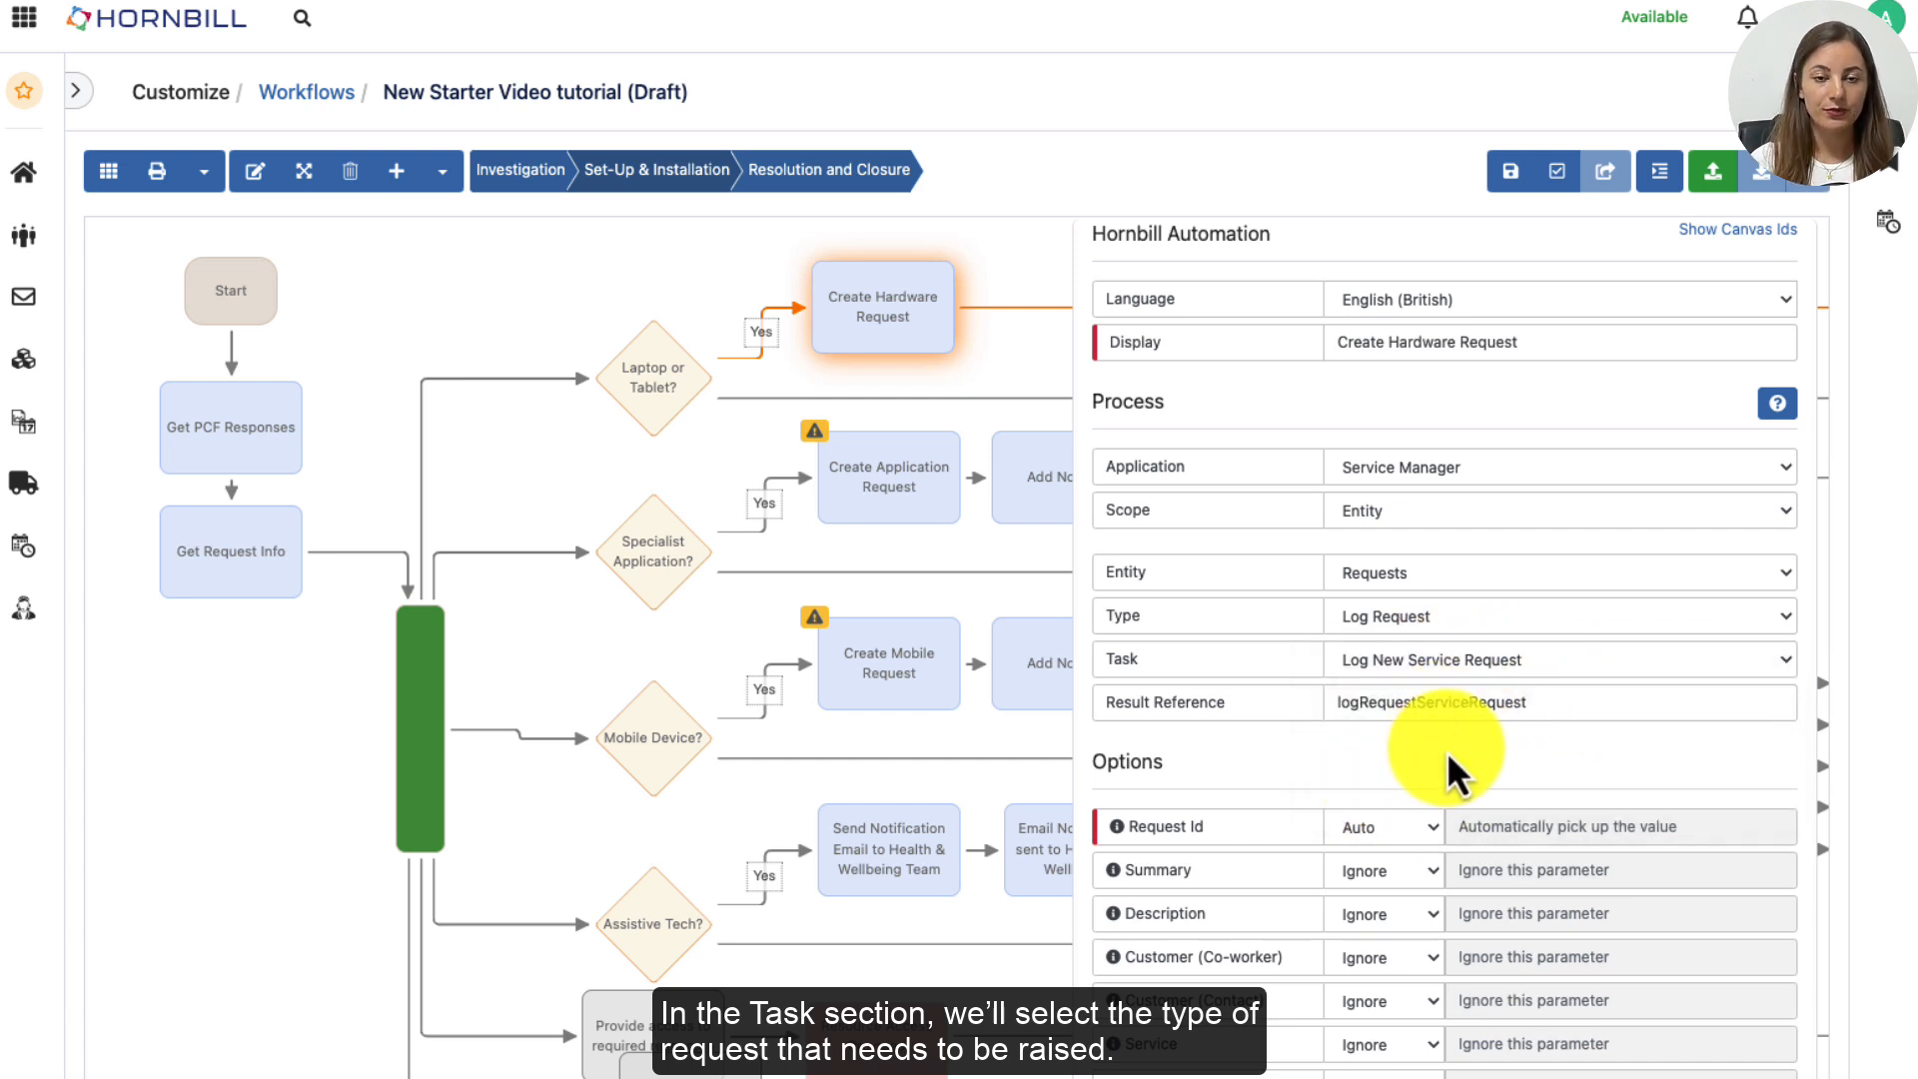
Set the new request's Summary option to the manual value "New Starter Laptop/Tablet"
scroll(1446, 750, down, 2)
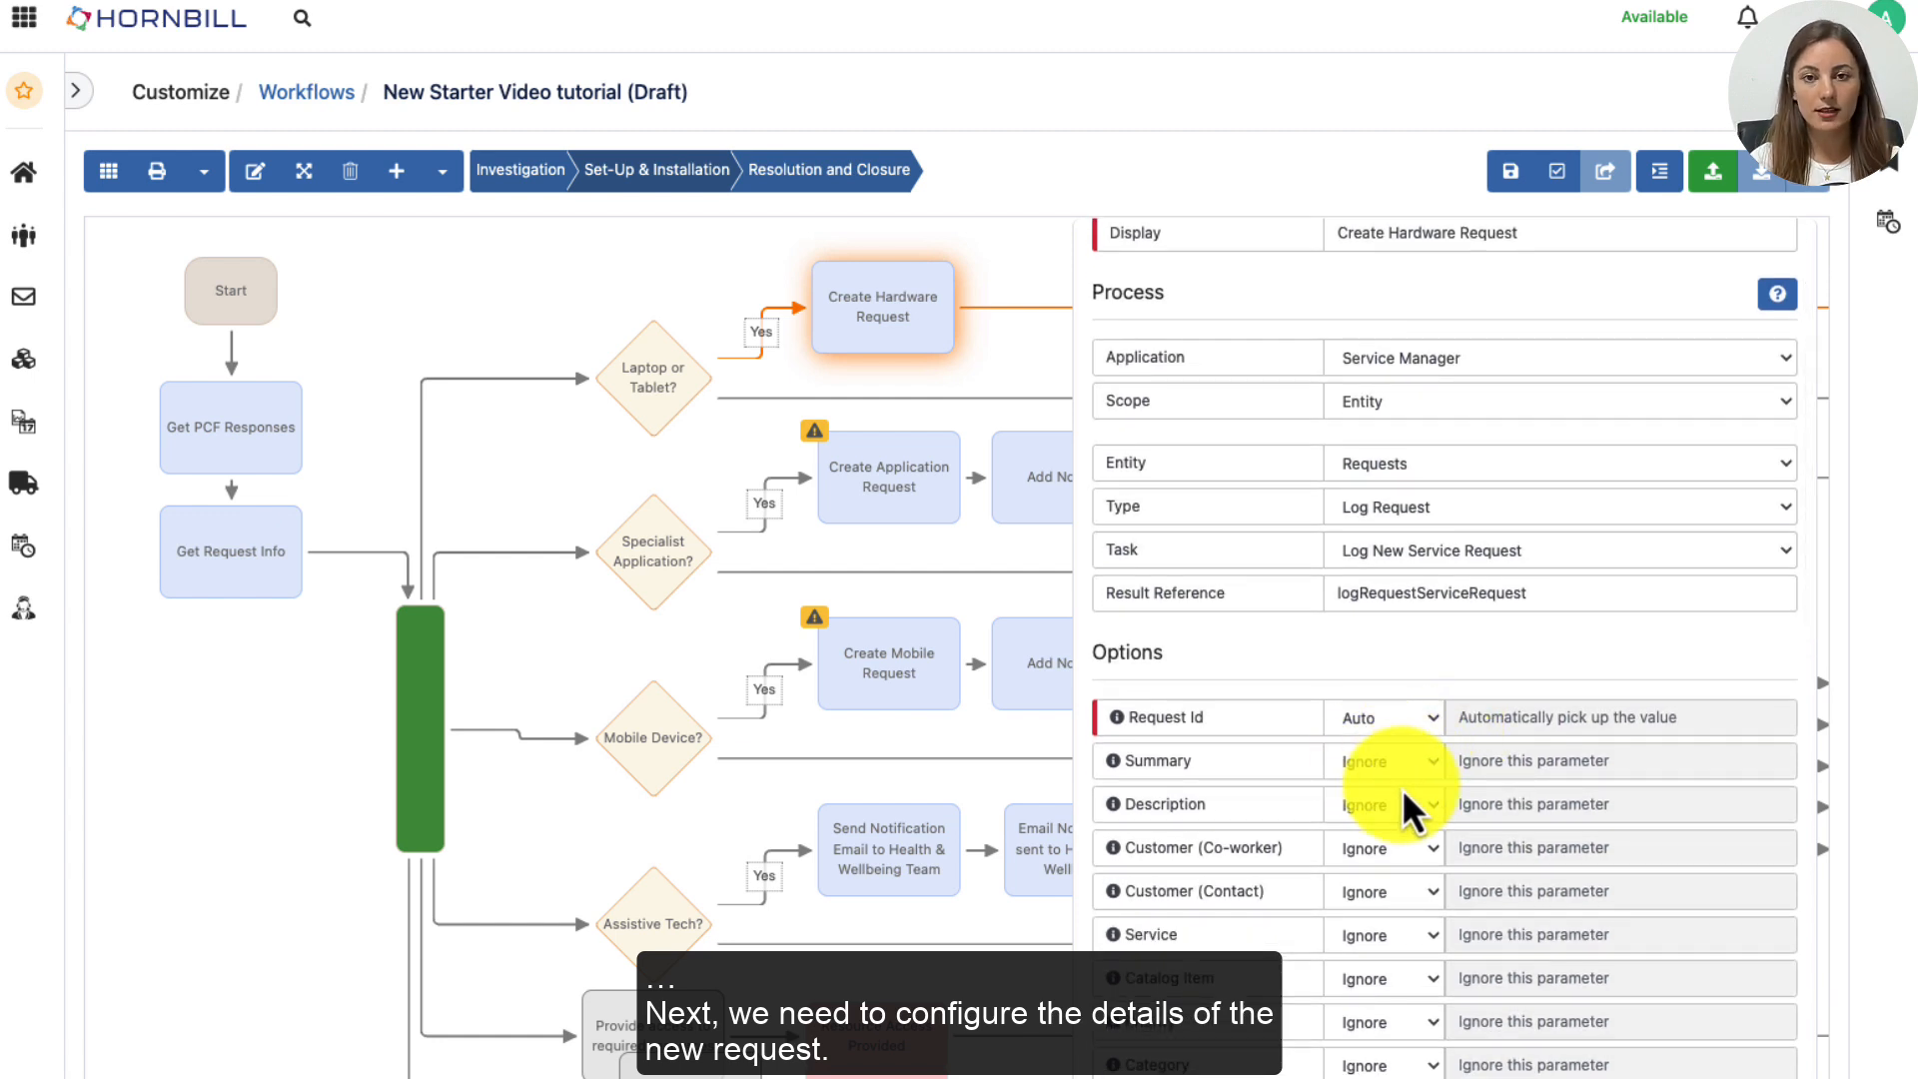
scroll(1400, 789, down, 5)
scroll(1400, 786, down, 1)
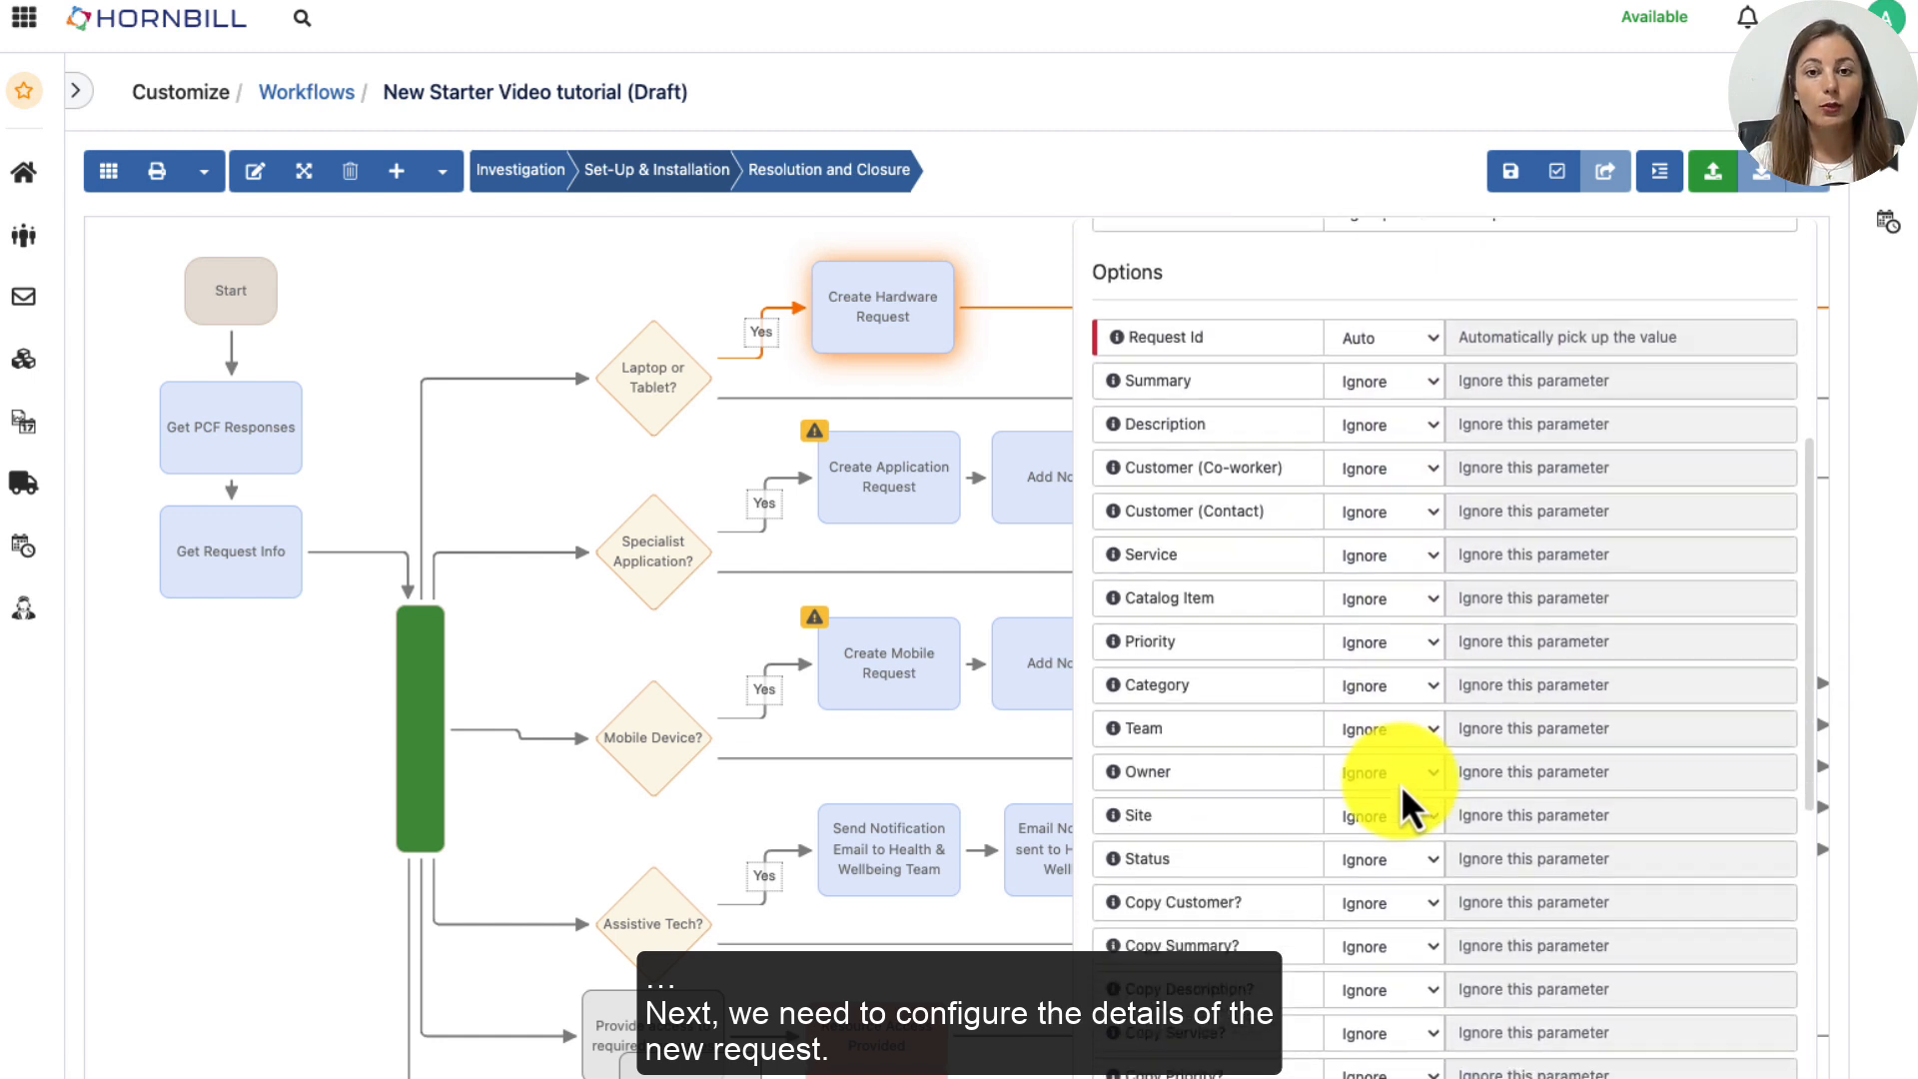
click(1375, 379)
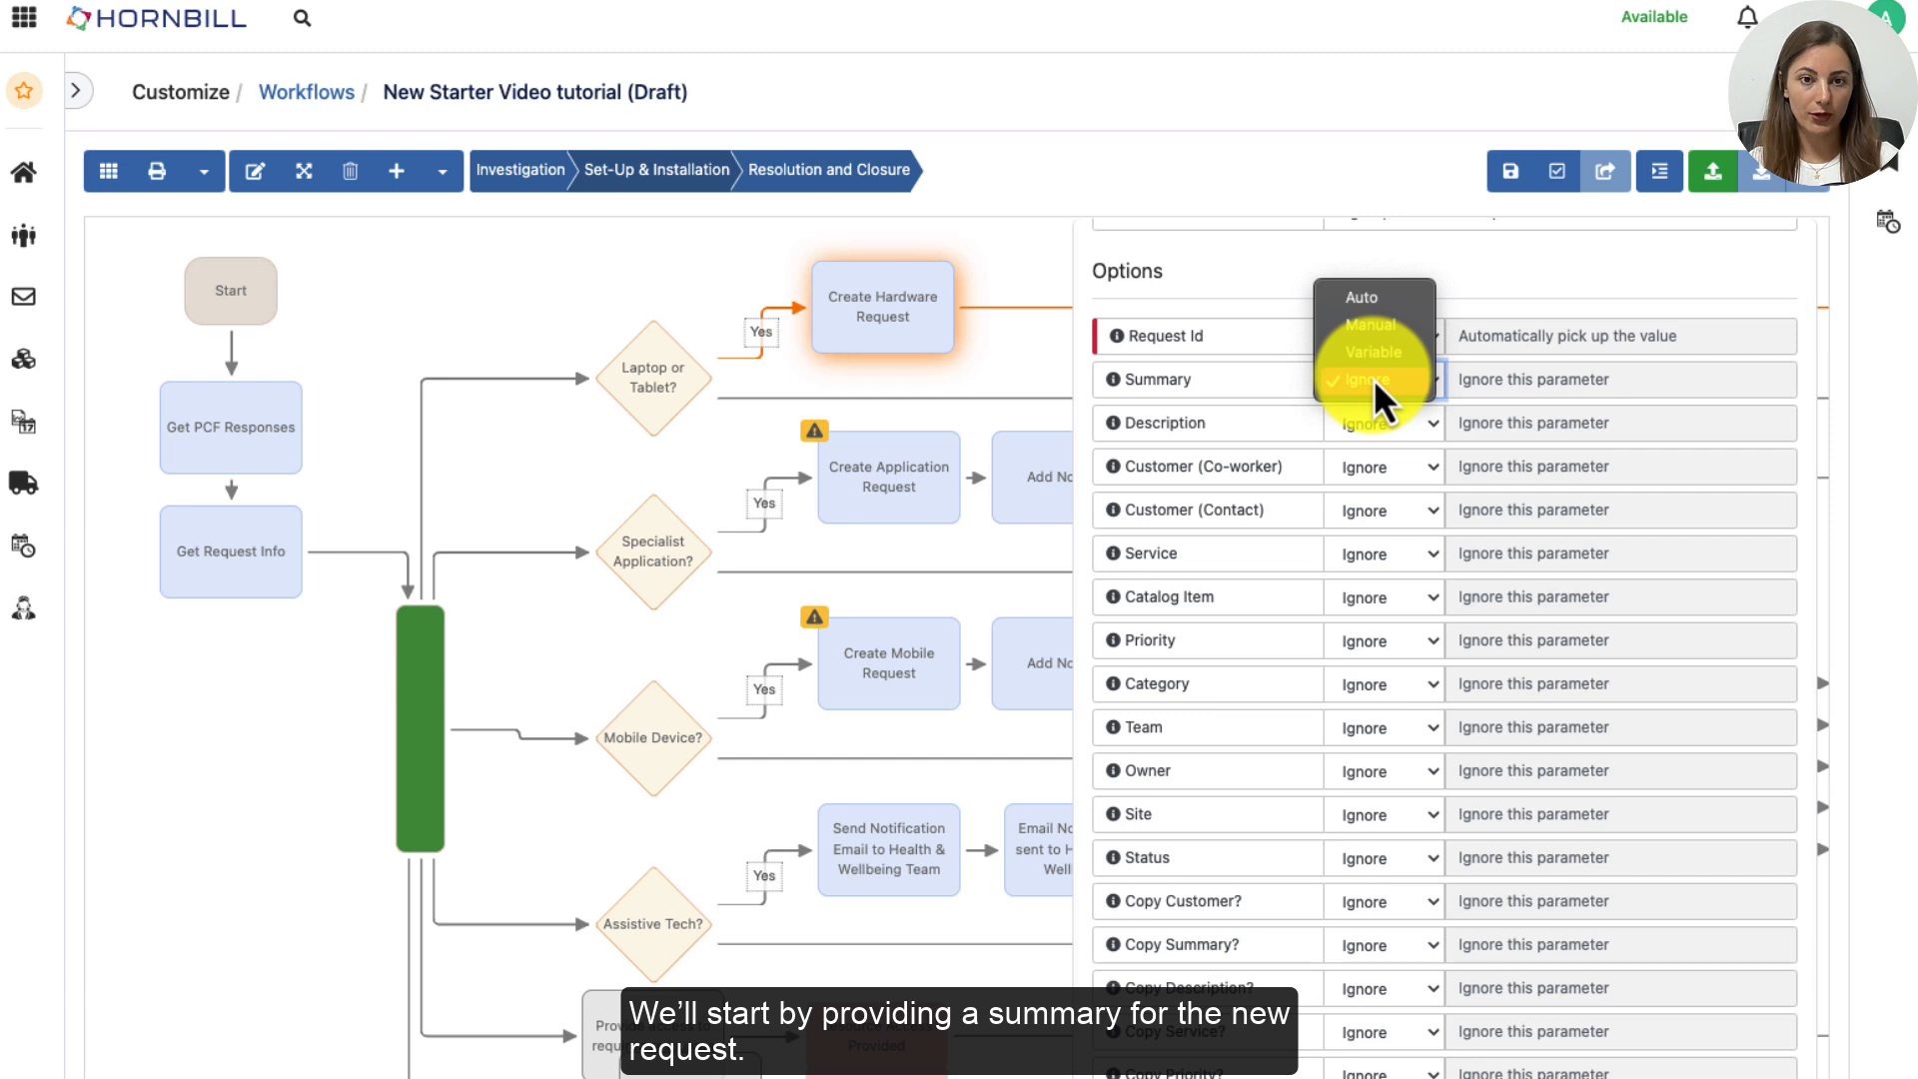
click(1377, 334)
click(1497, 381)
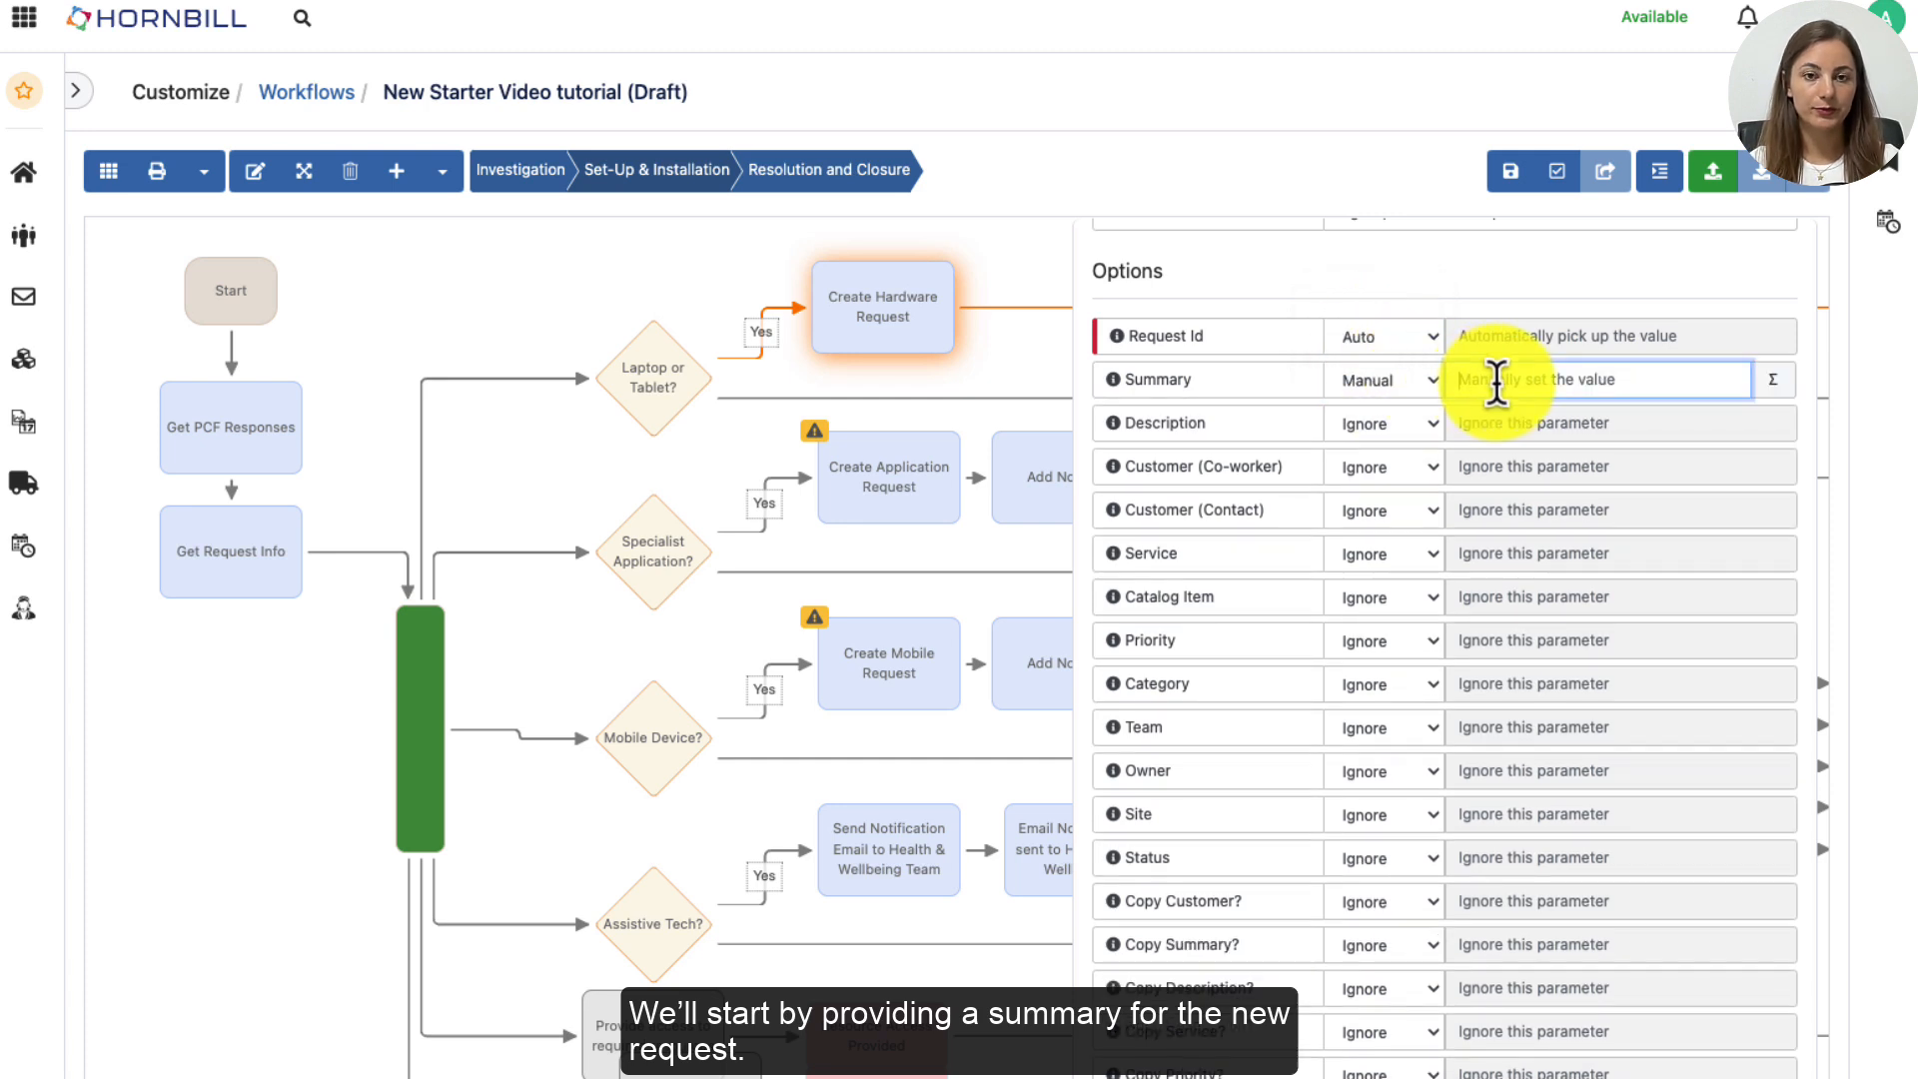
text(New Starter Laptop/Tablet)
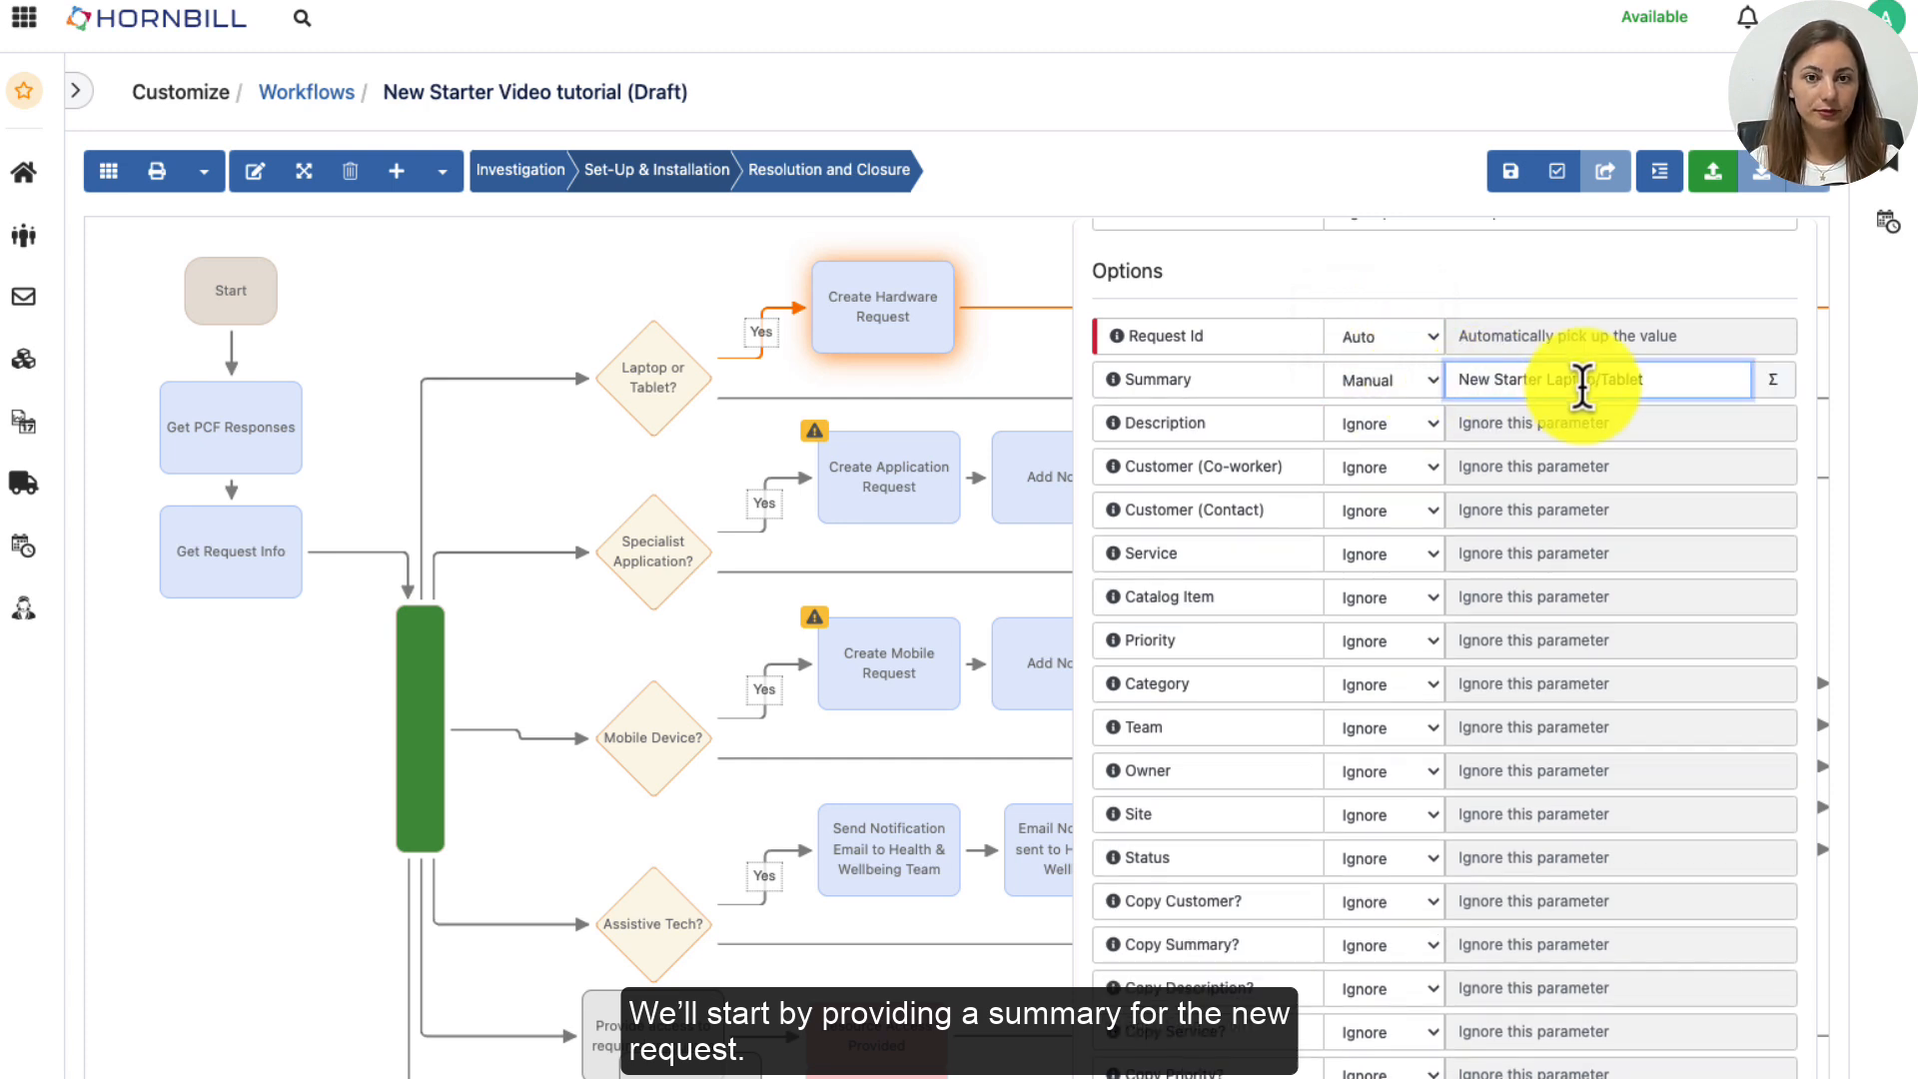
Set the Service option to Manual and choose the Hardware Support service
scroll(1610, 424, down, 1)
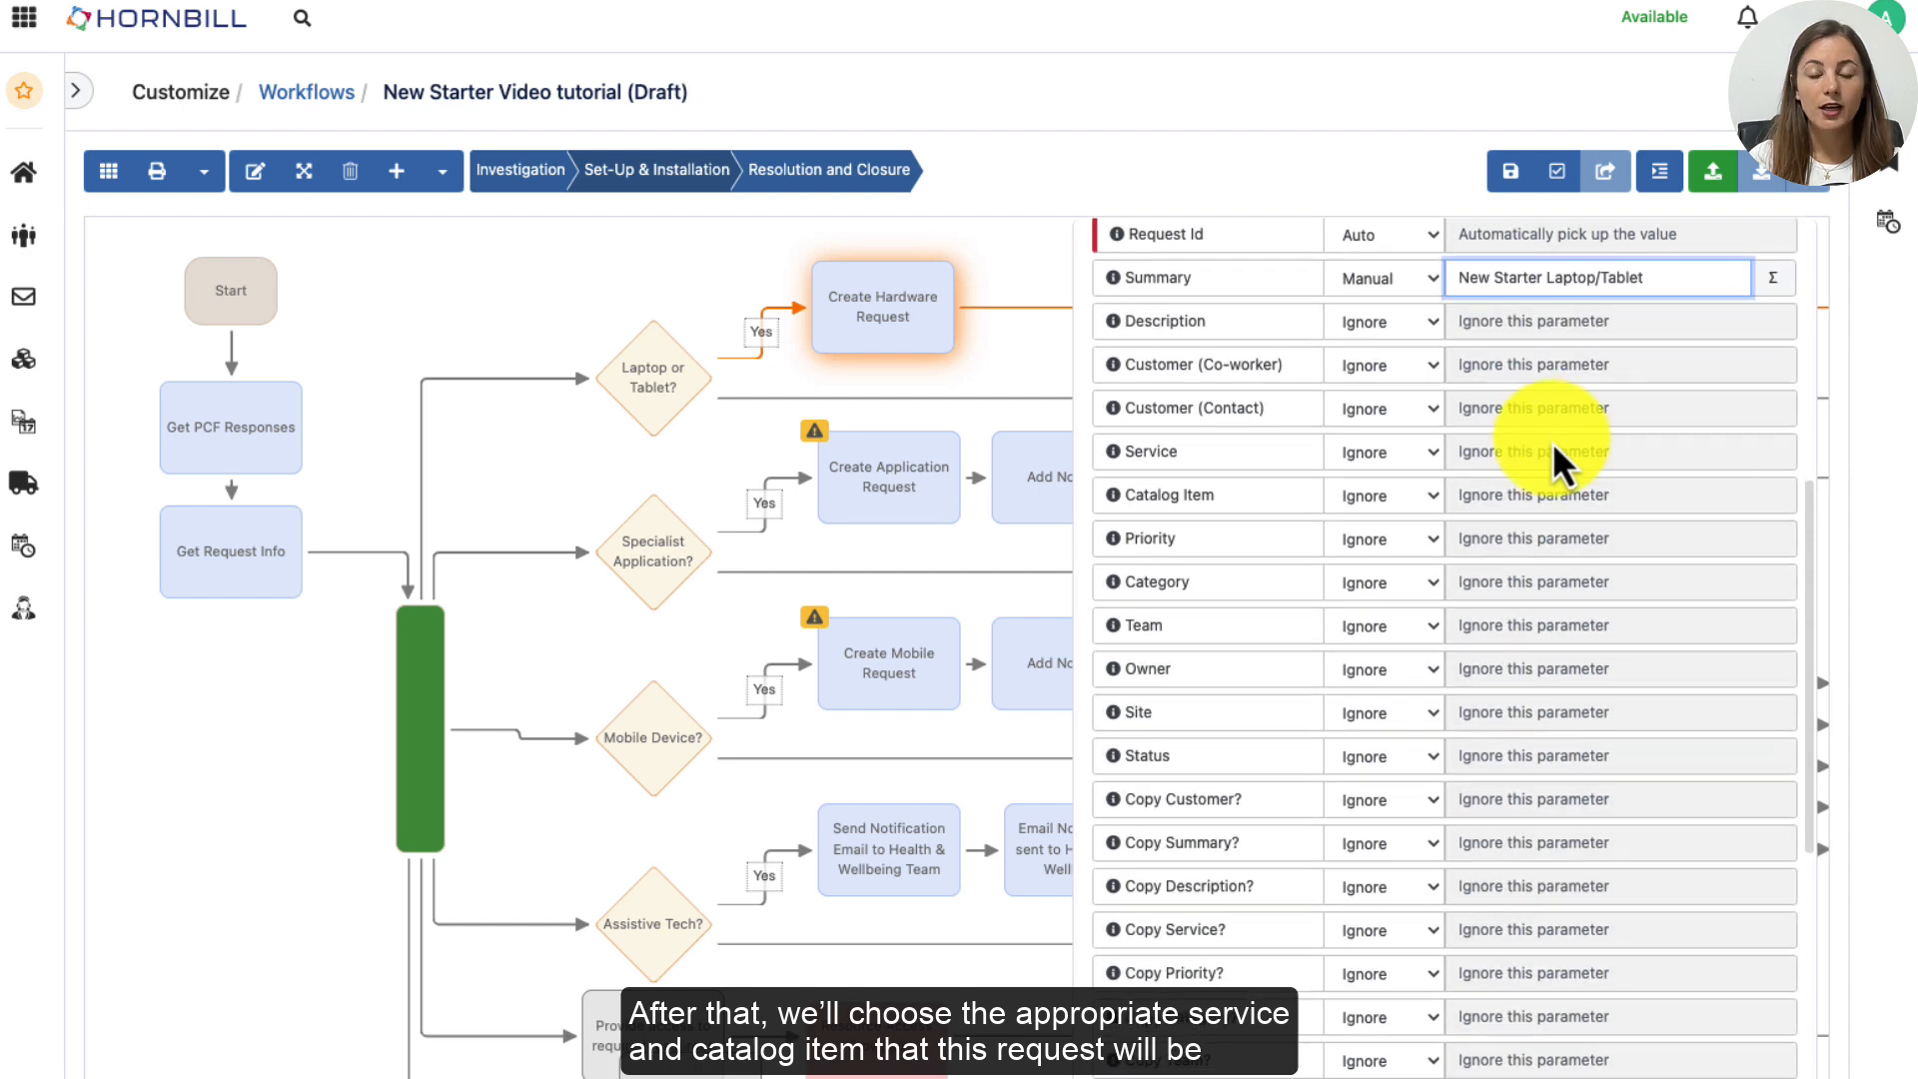
scroll(1508, 445, down, 1)
click(1392, 430)
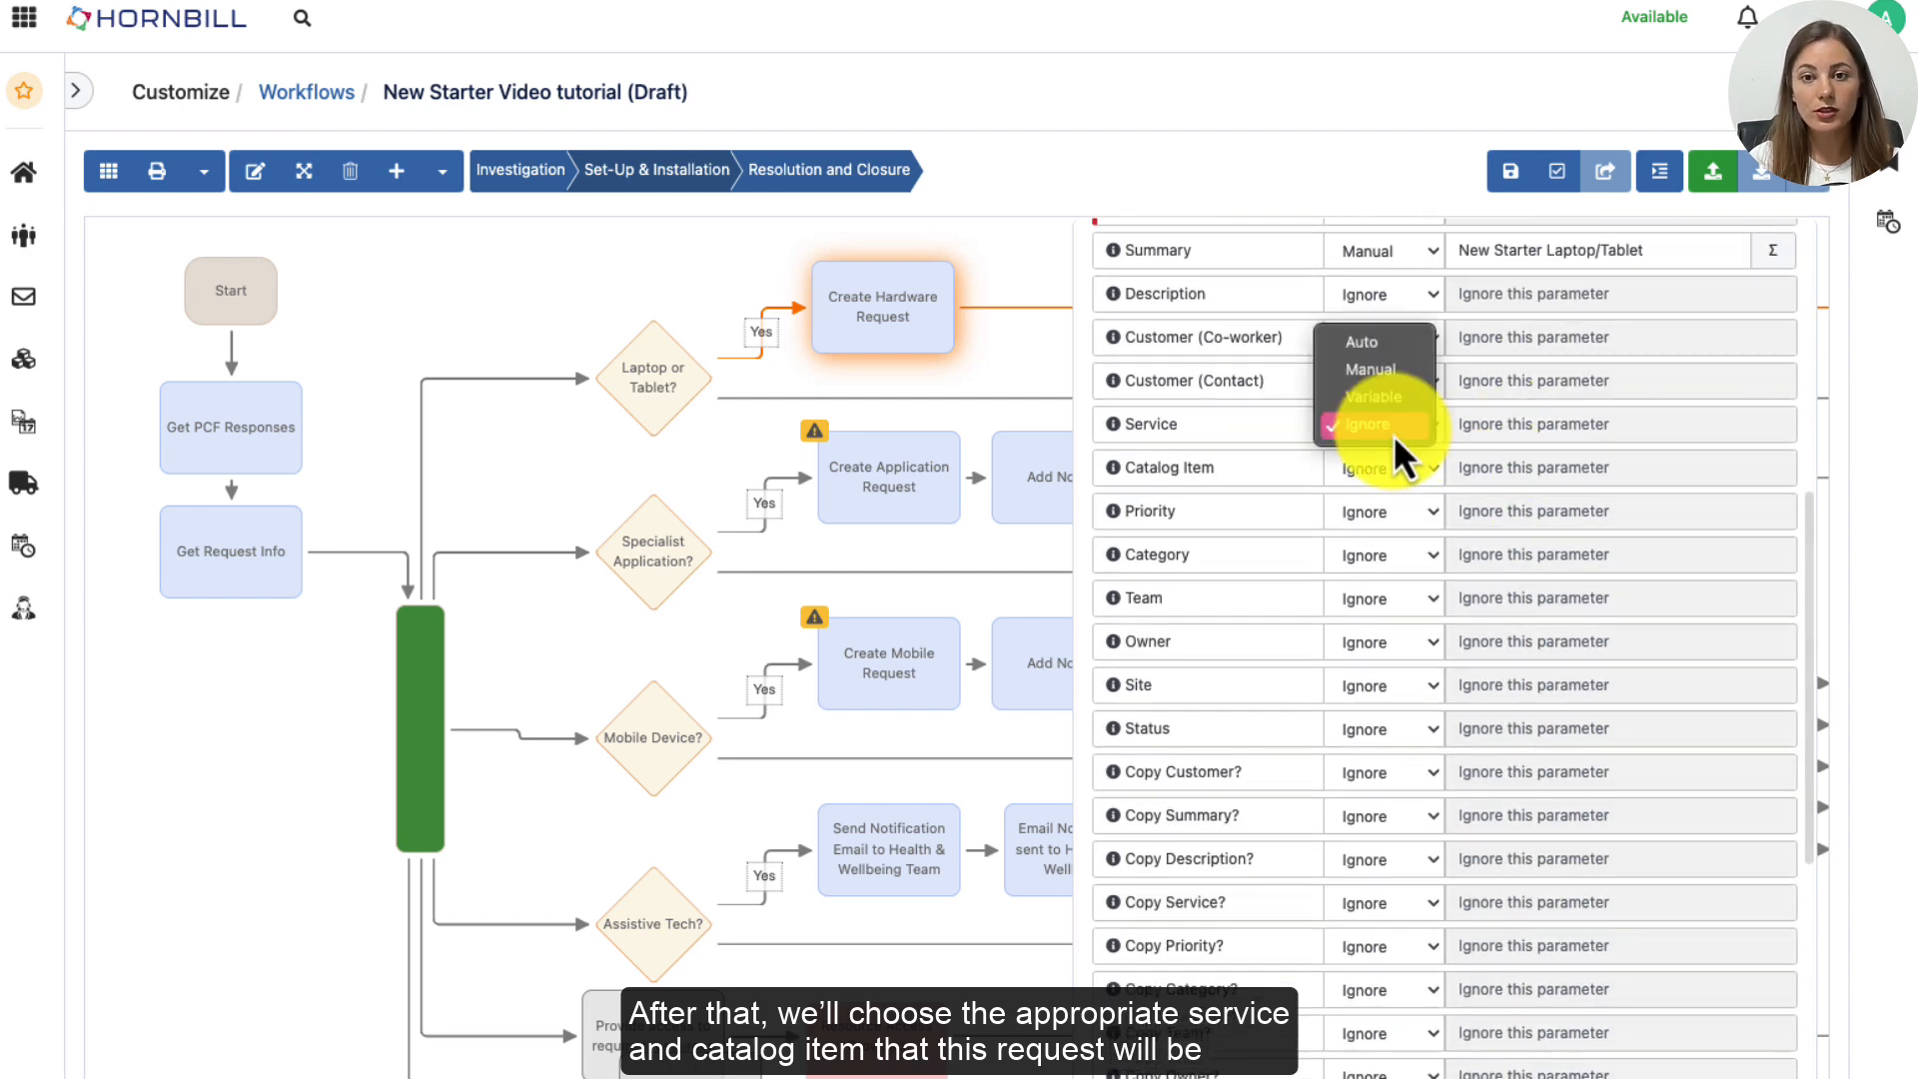
click(1387, 370)
click(1544, 432)
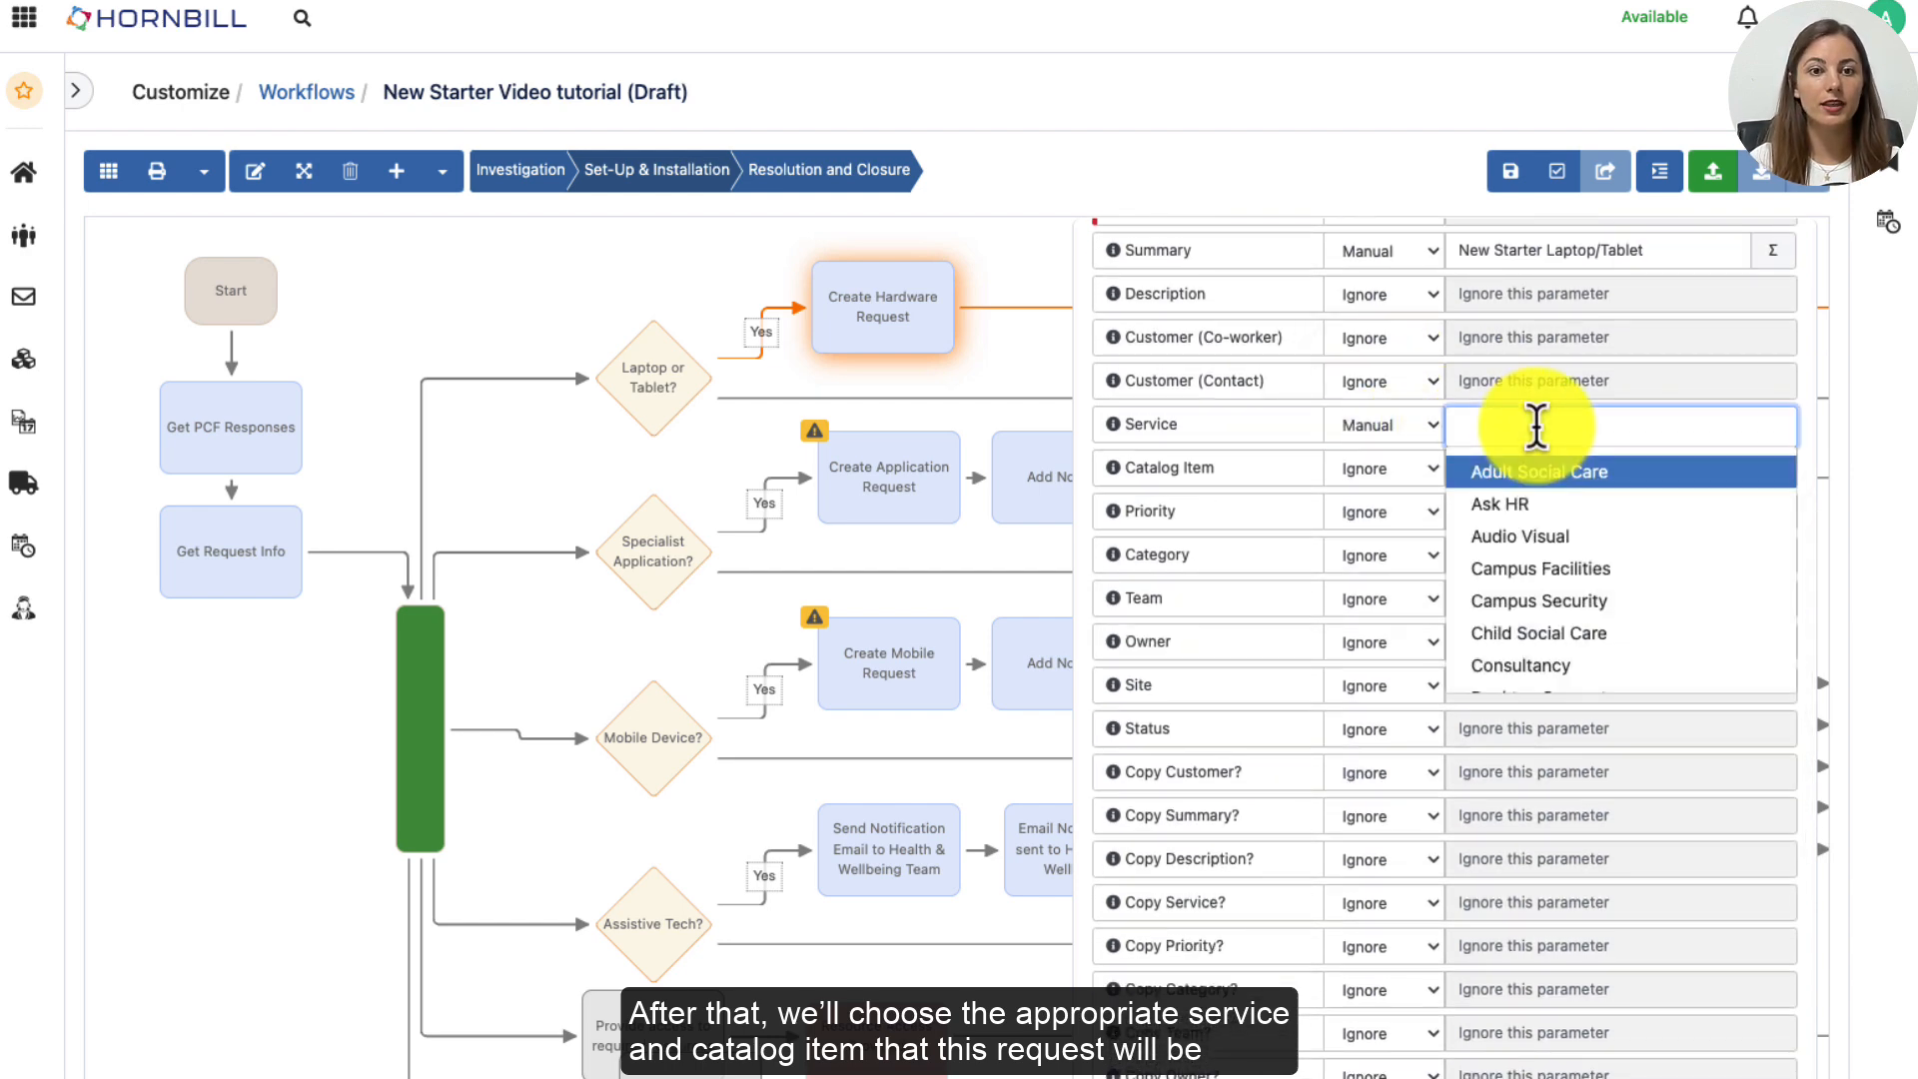
text(hardwa)
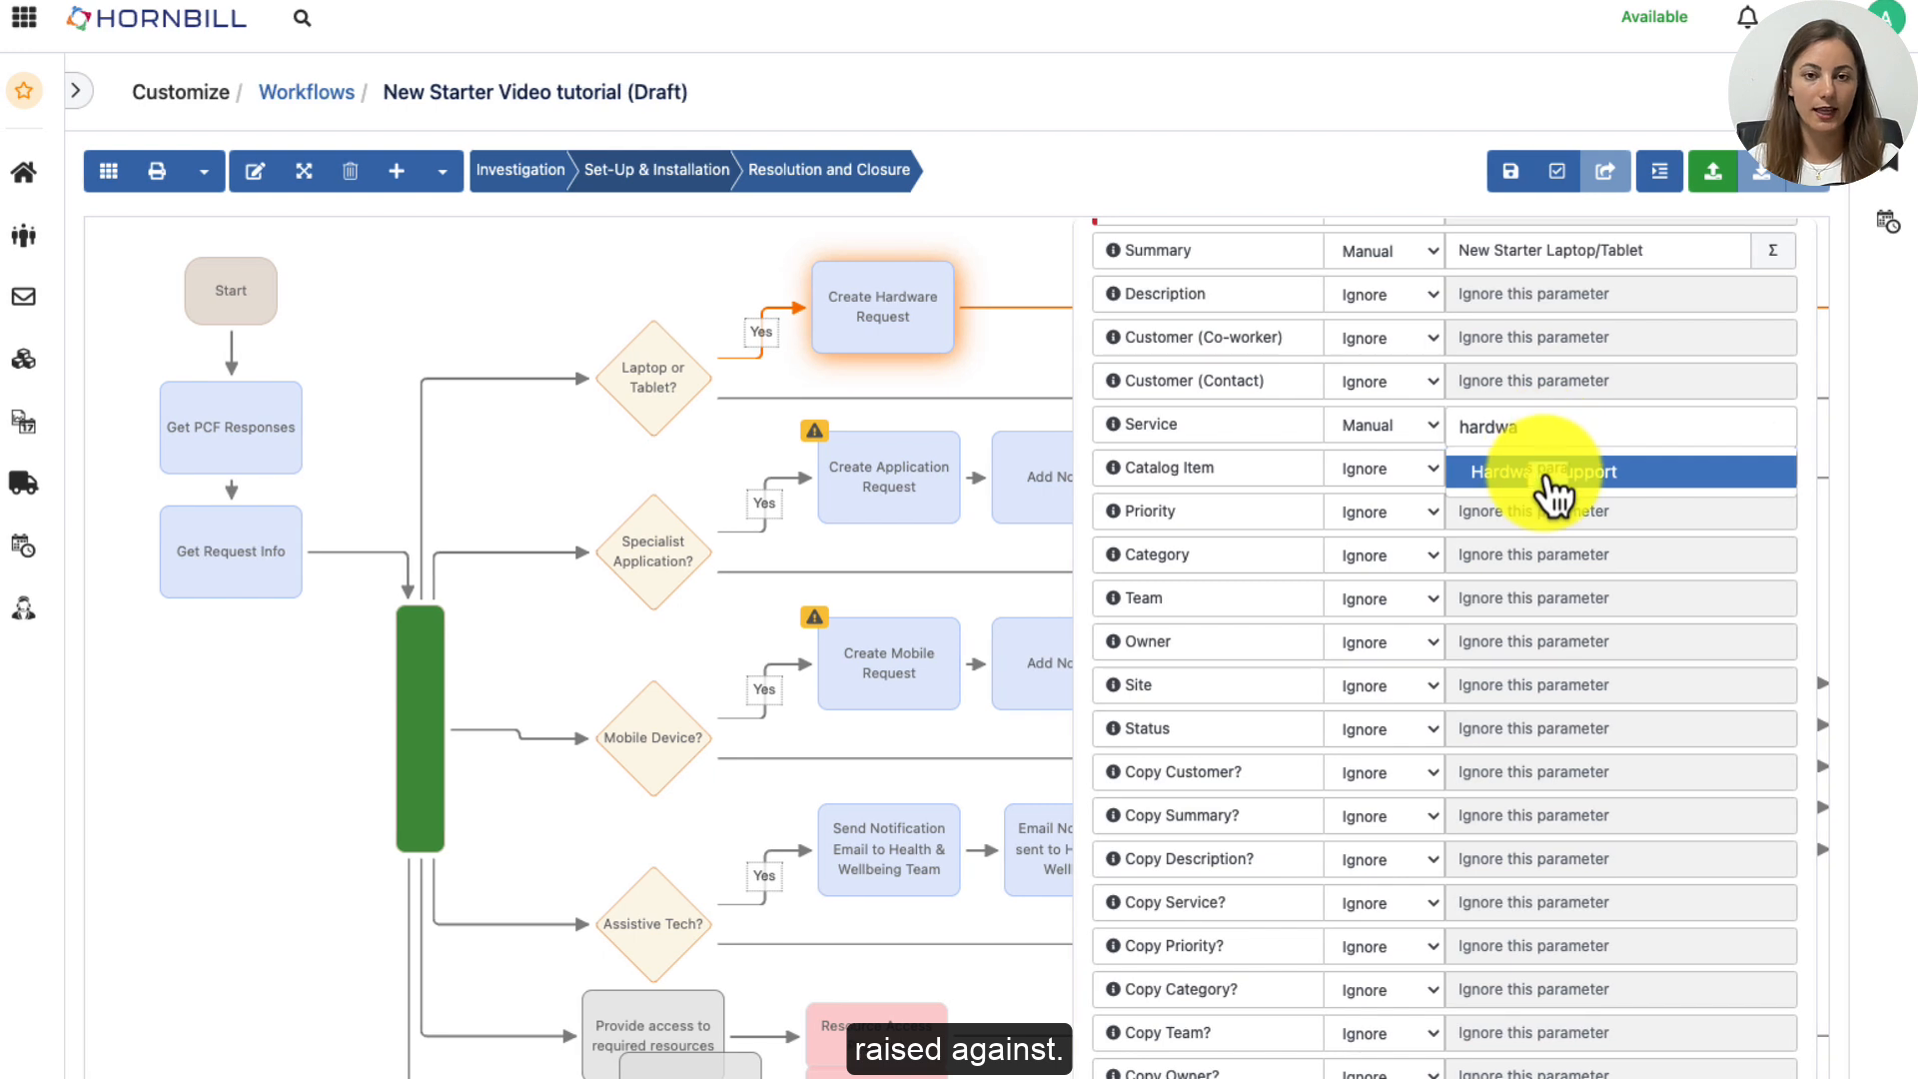
click(1551, 473)
Set the Catalog Item option to the manual value "New Starter Hardware"
click(1383, 489)
click(1395, 421)
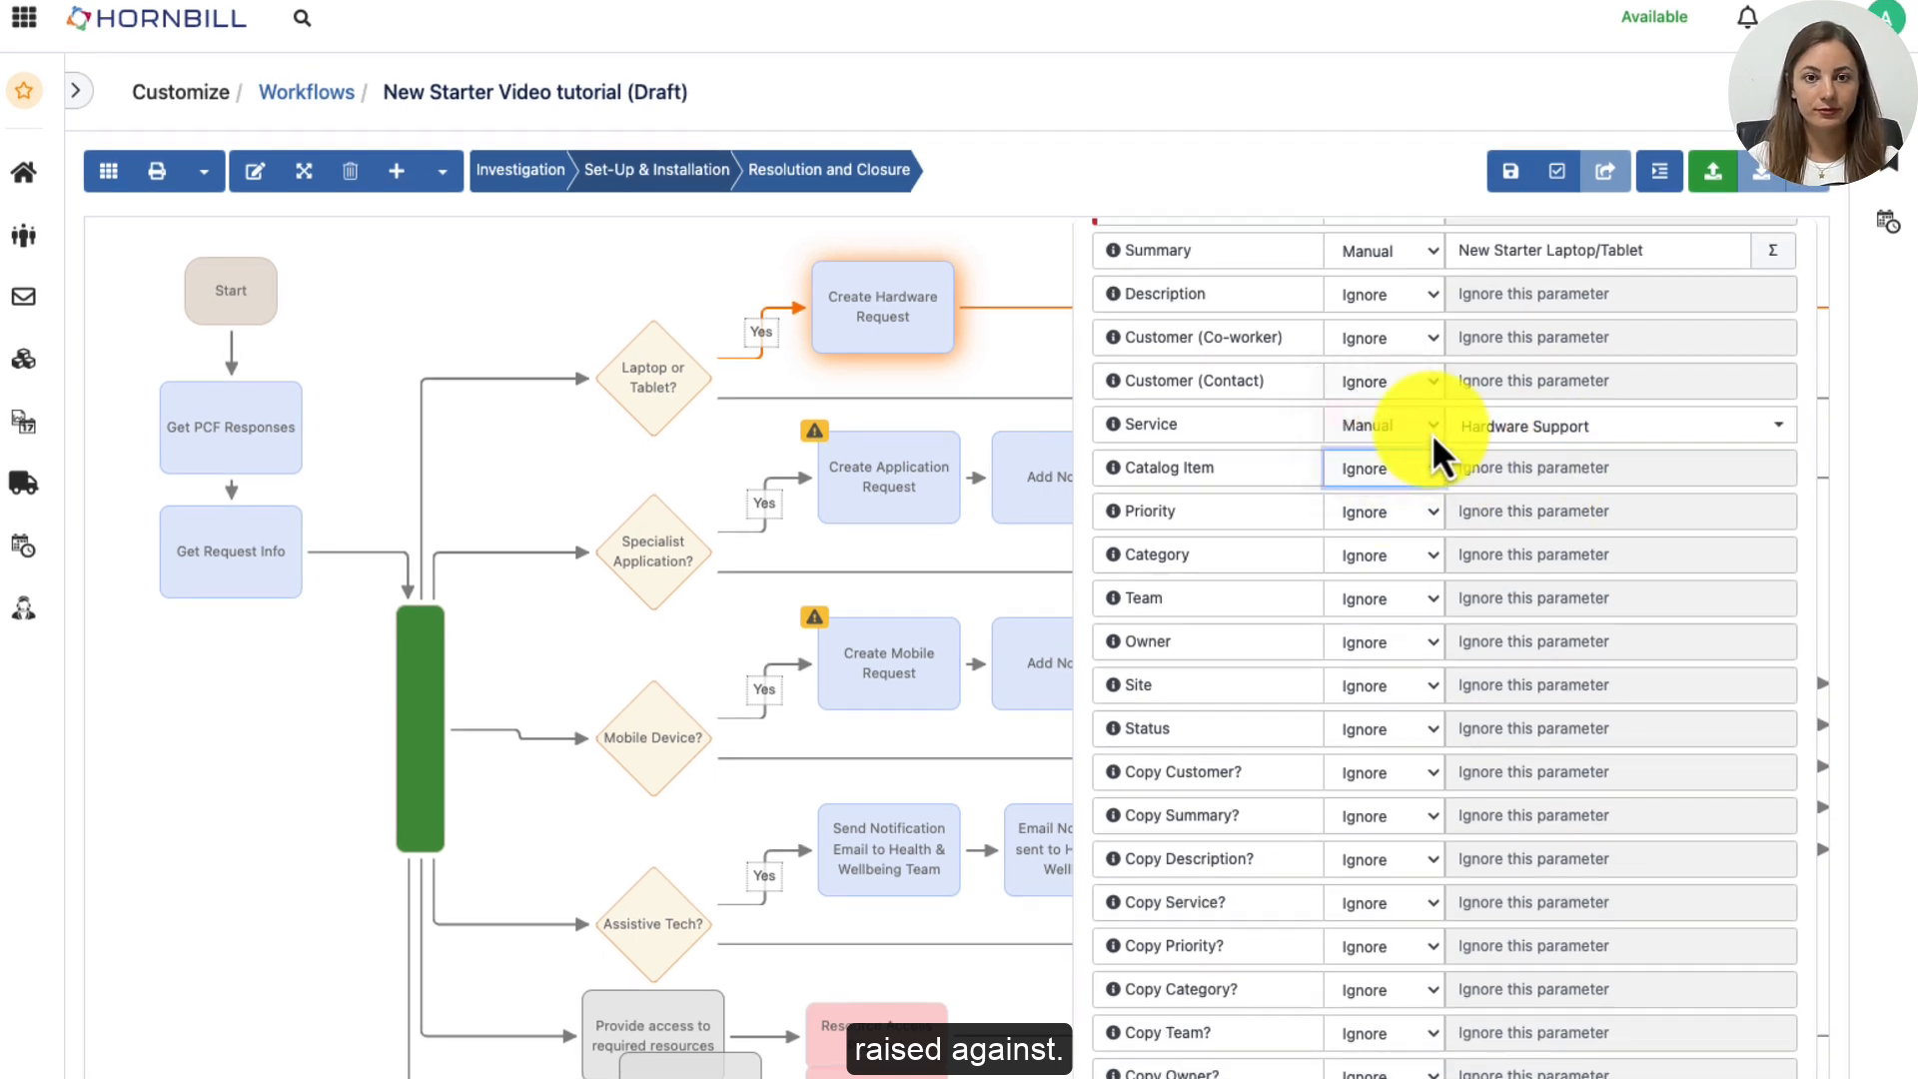
click(1398, 467)
click(1439, 512)
click(1492, 478)
text(Ne)
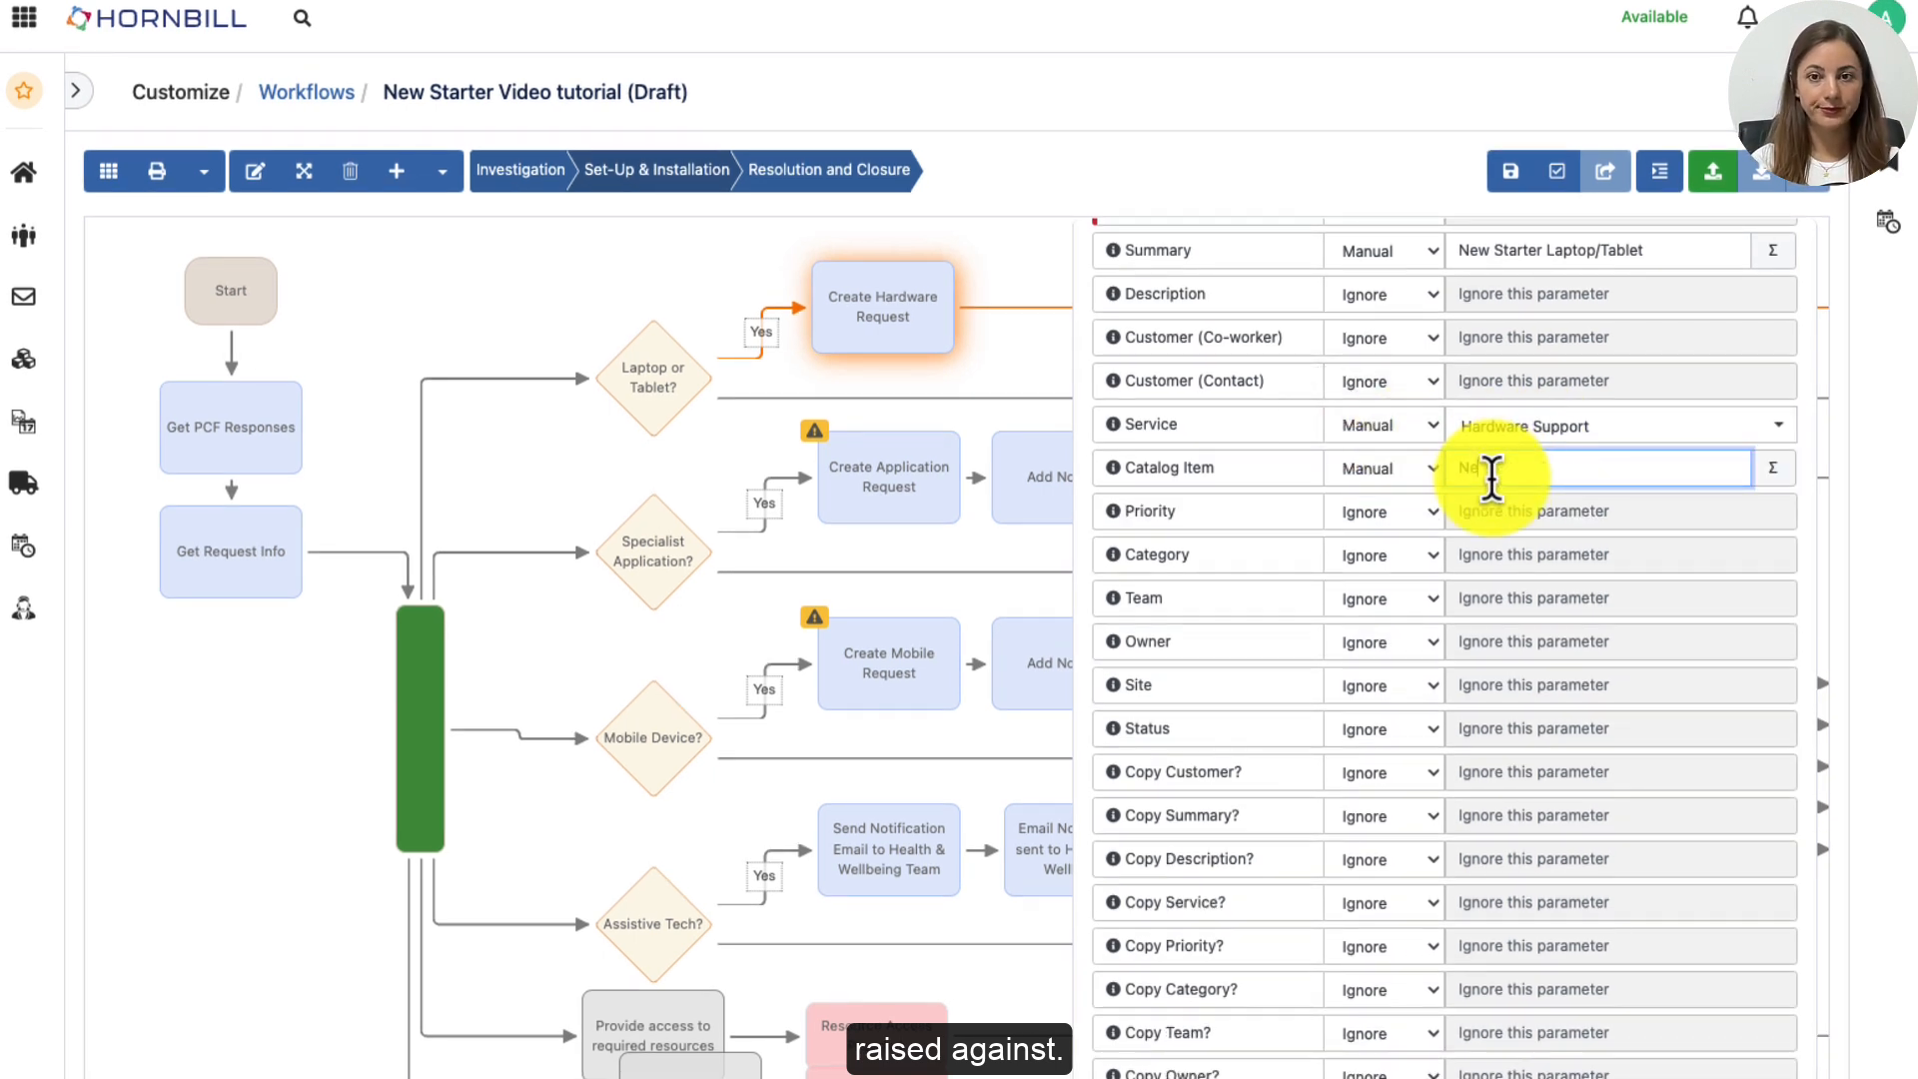
text(w Starter Ha)
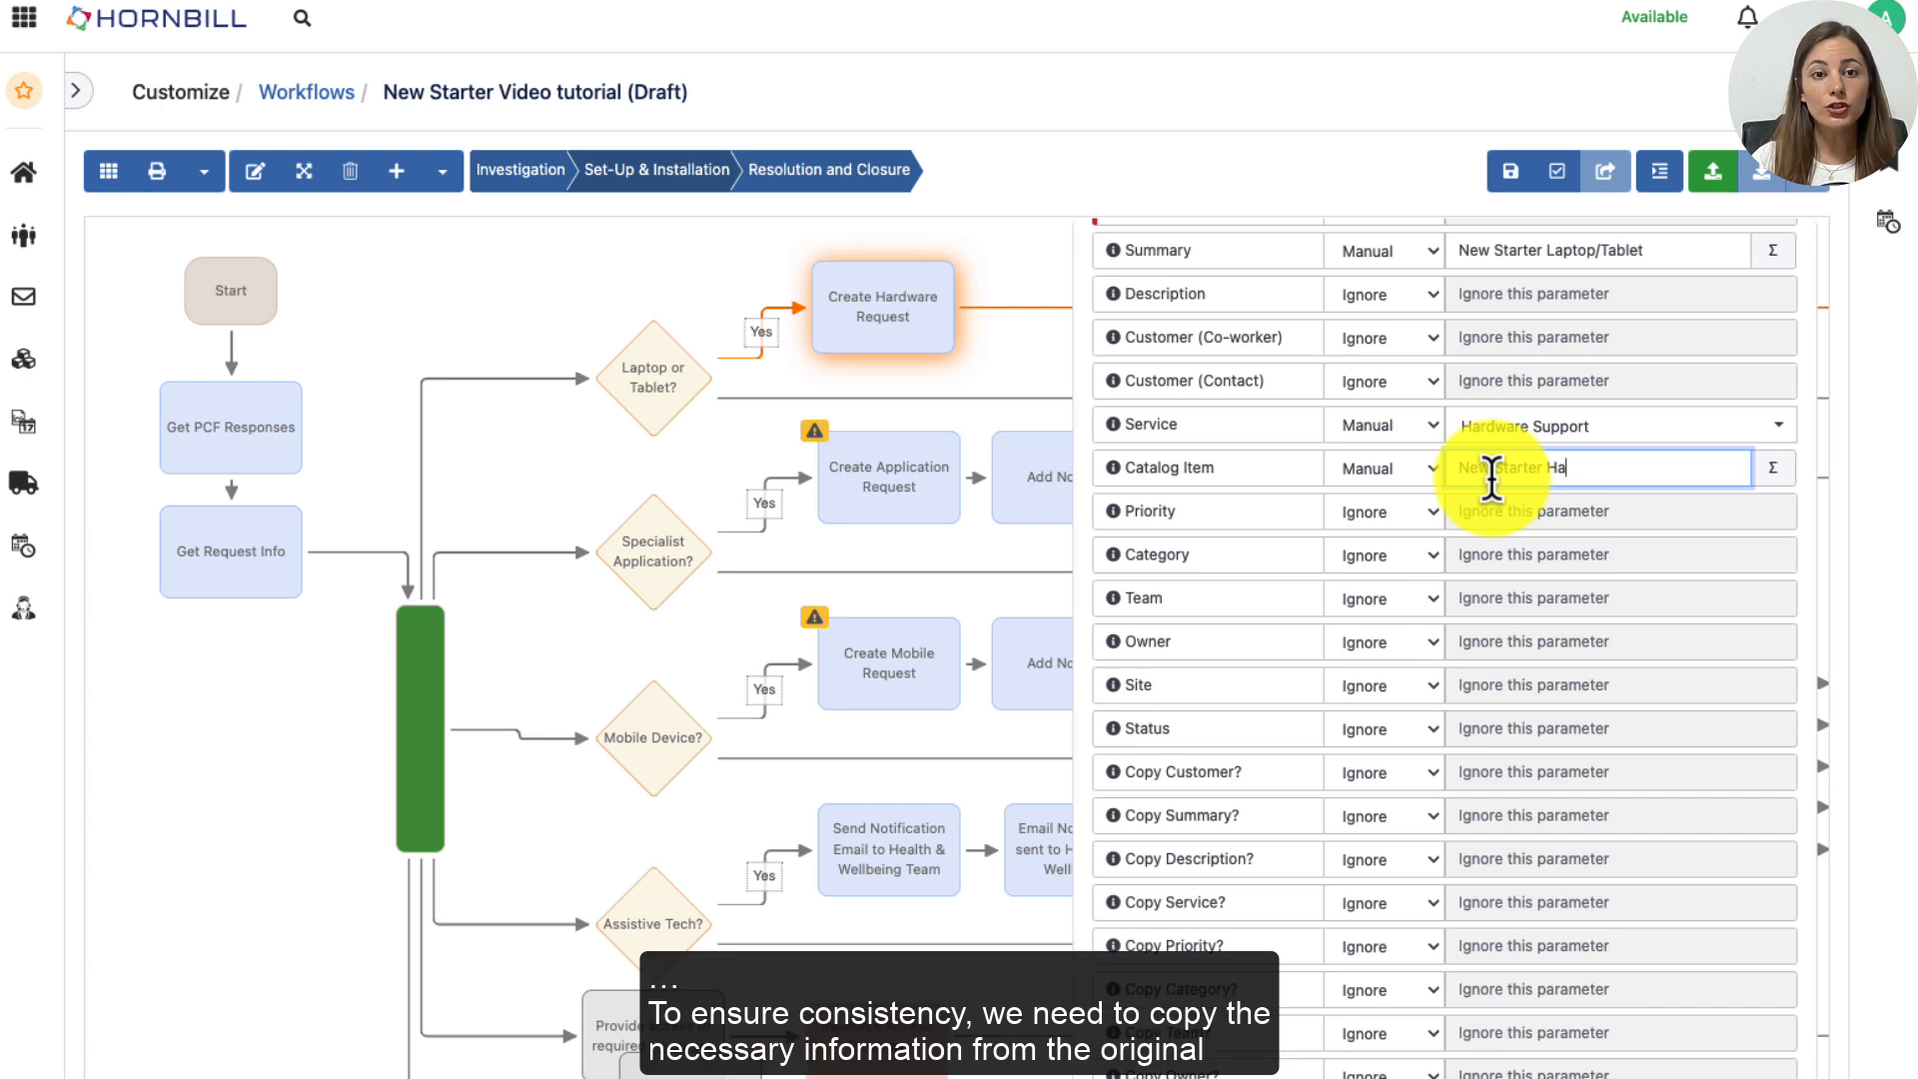
text(rdware)
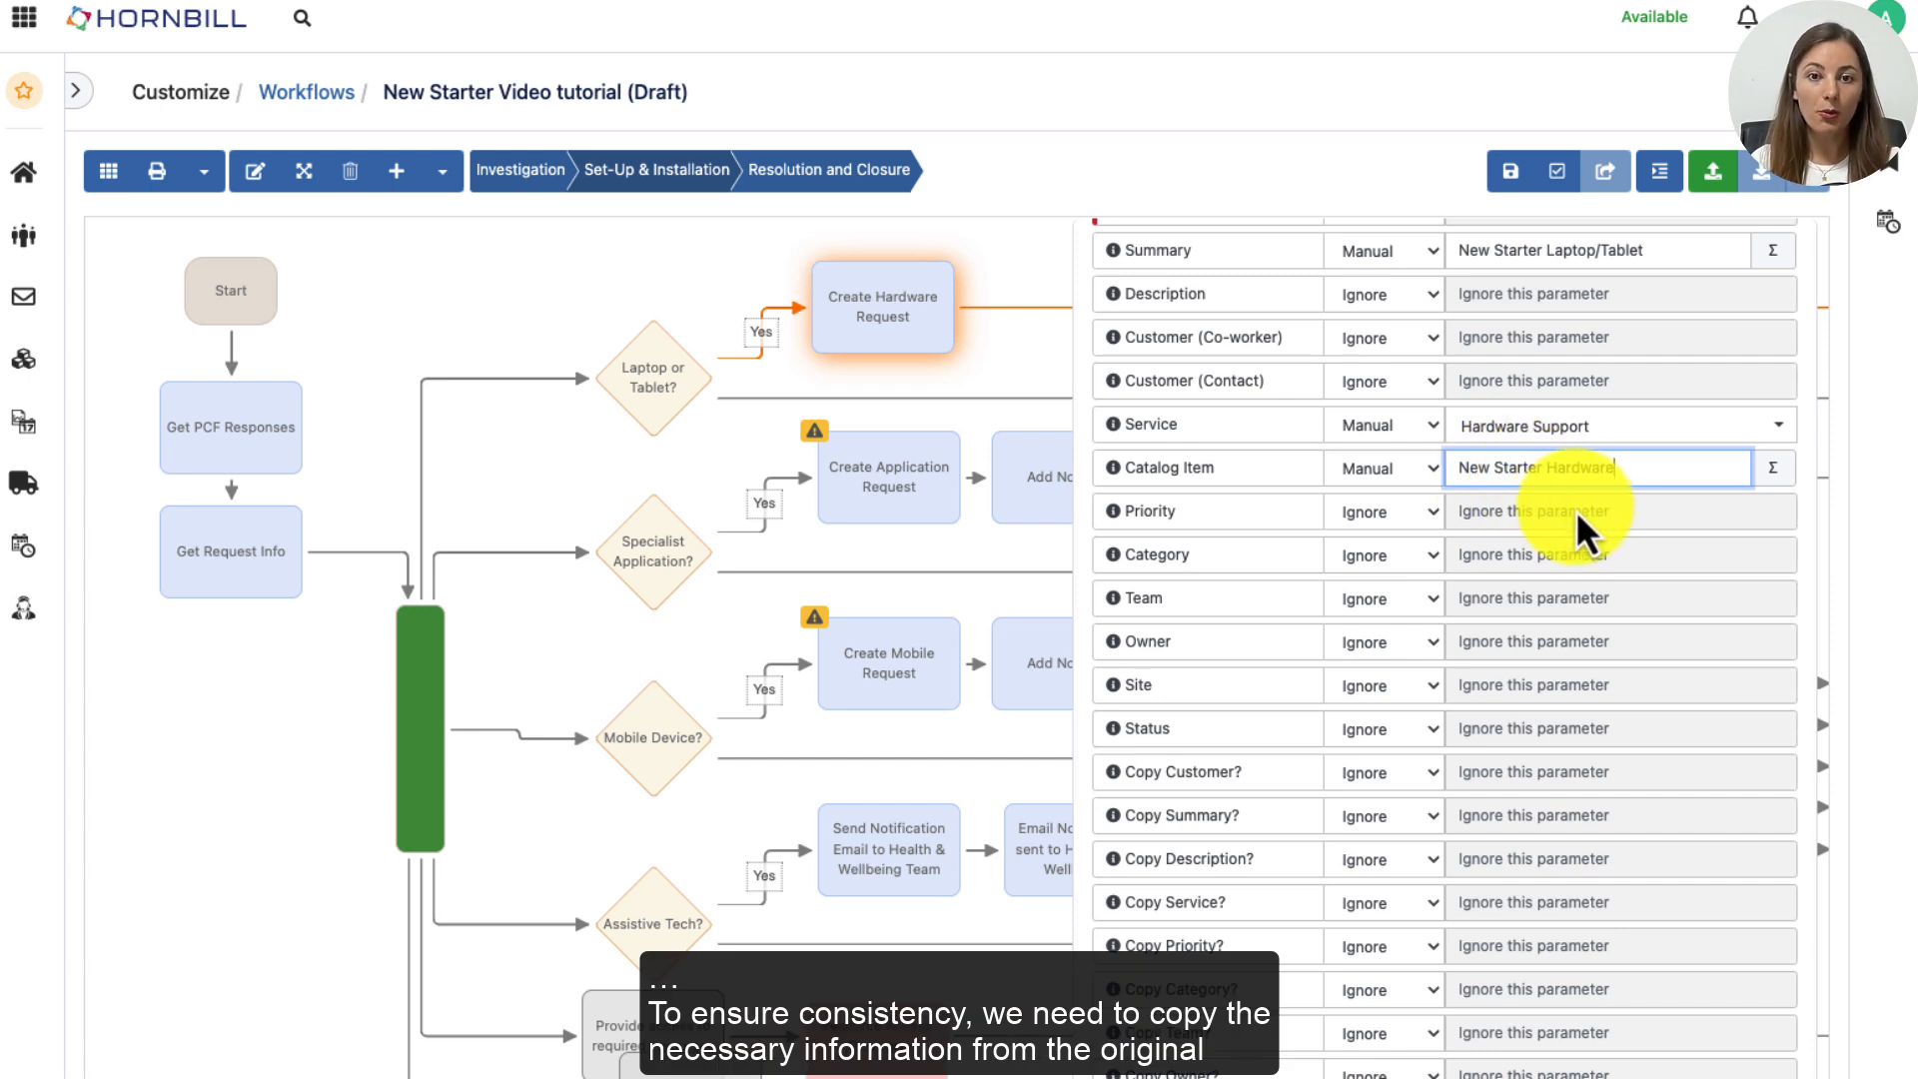
Set the Team option to Manual and assign the IT Suppliers and Contract Admin team
scroll(1574, 509, down, 1)
click(1400, 552)
click(1388, 498)
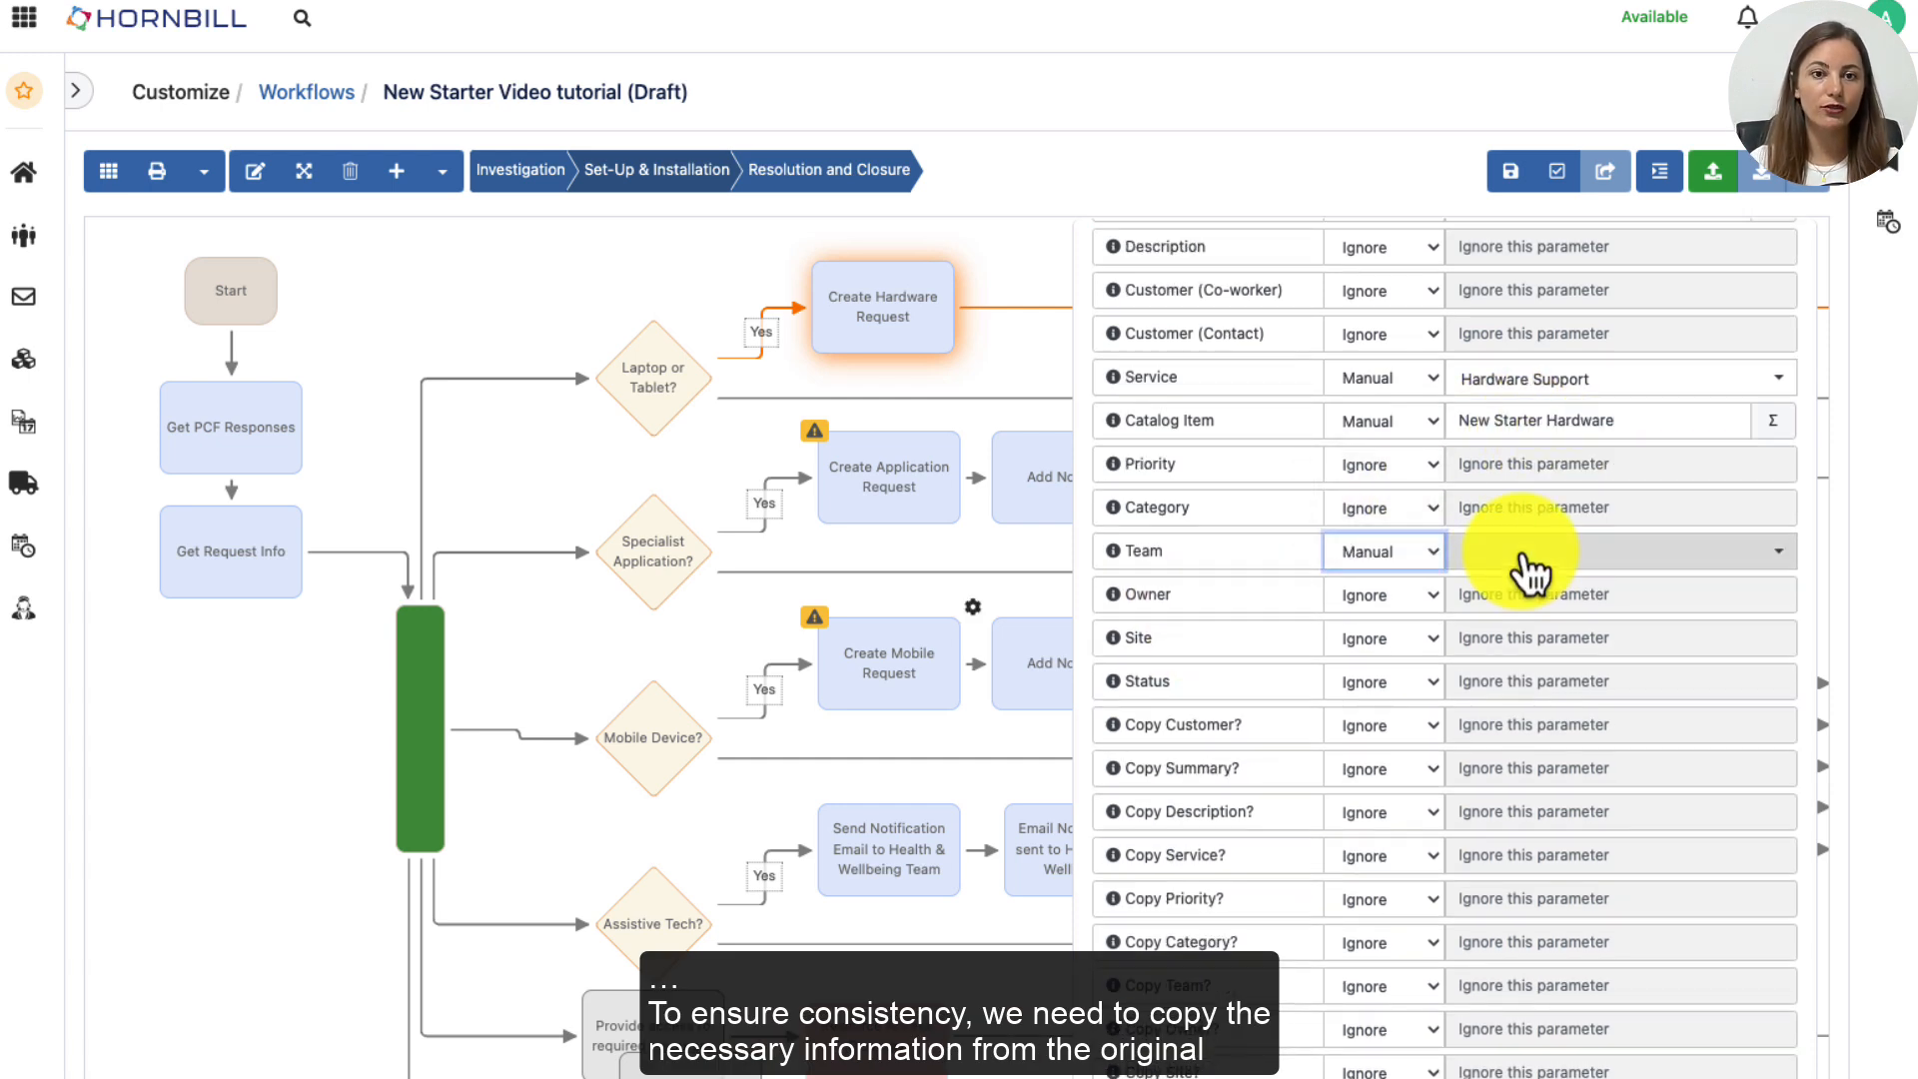
click(1521, 550)
text(IT)
click(1523, 598)
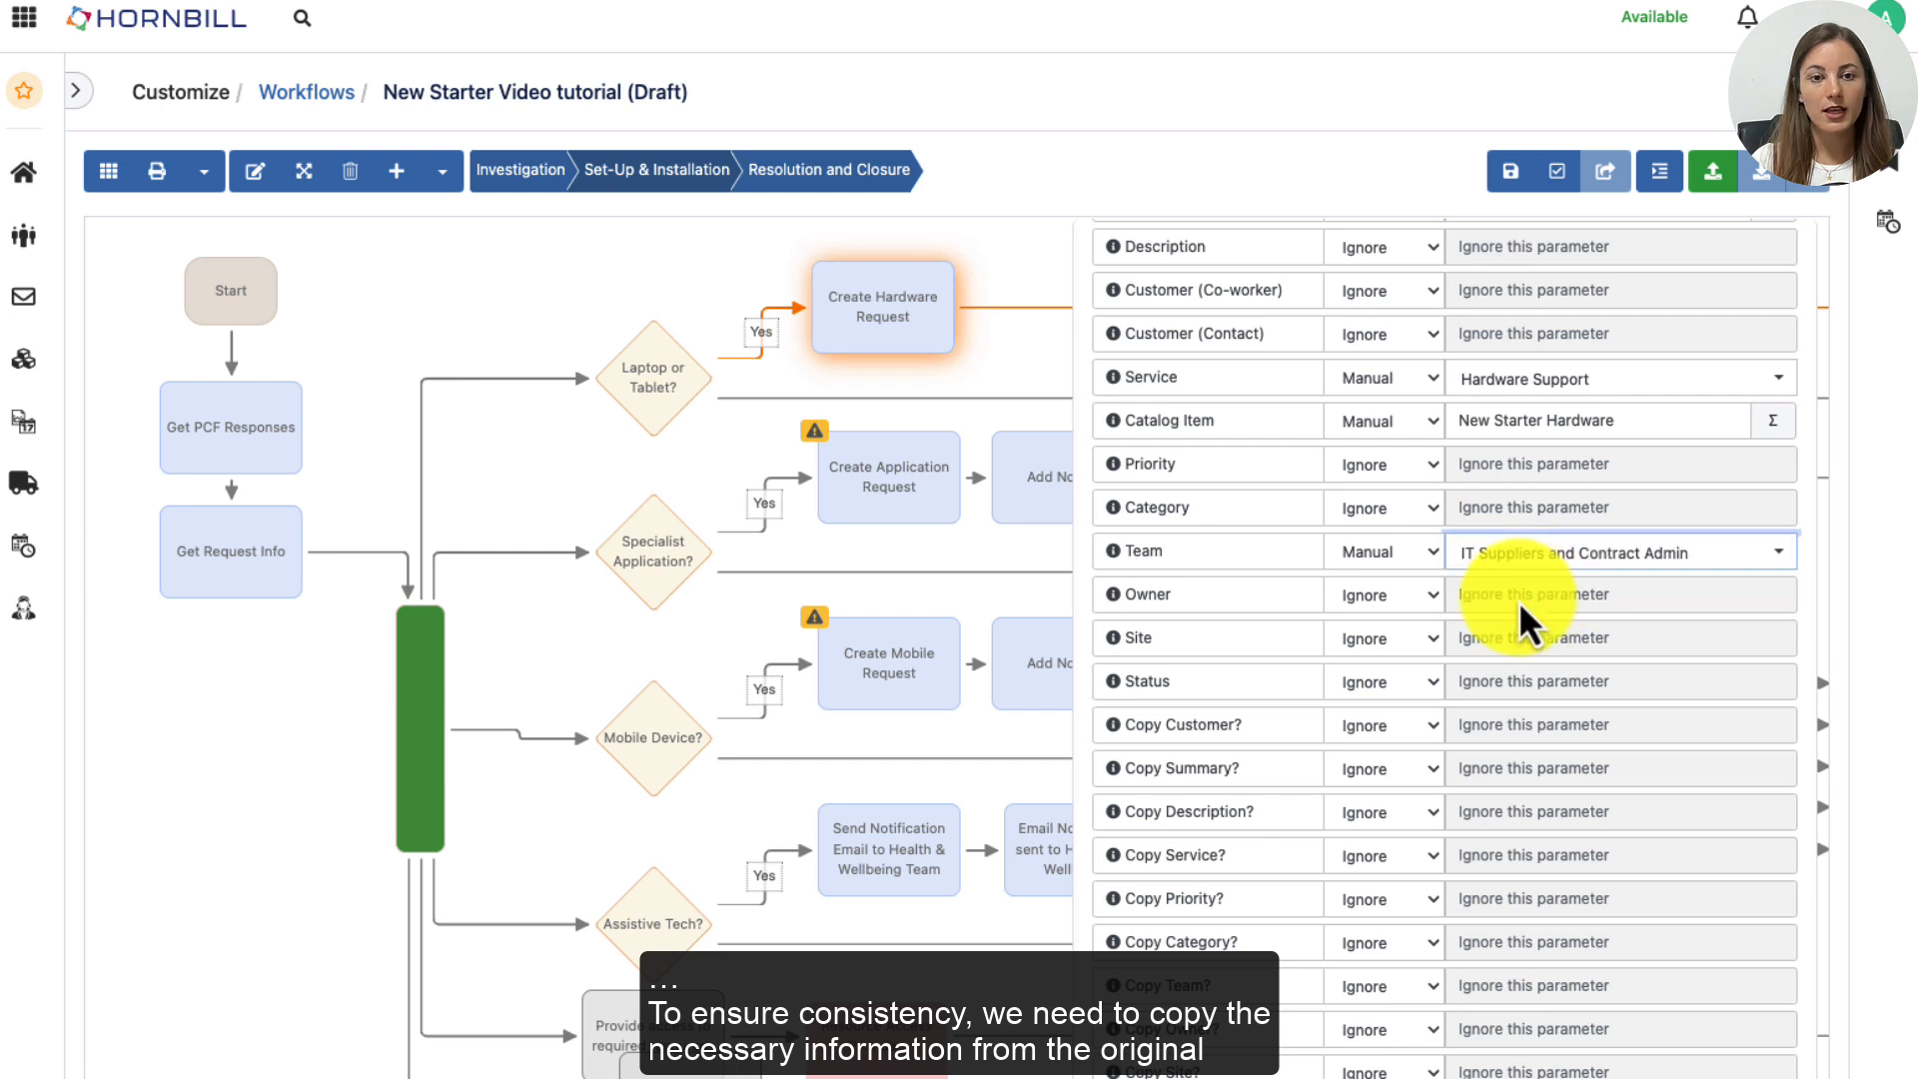
Set the "Copy Customer?" option to Manual with the value Yes
scroll(1417, 681, down, 1)
click(1377, 702)
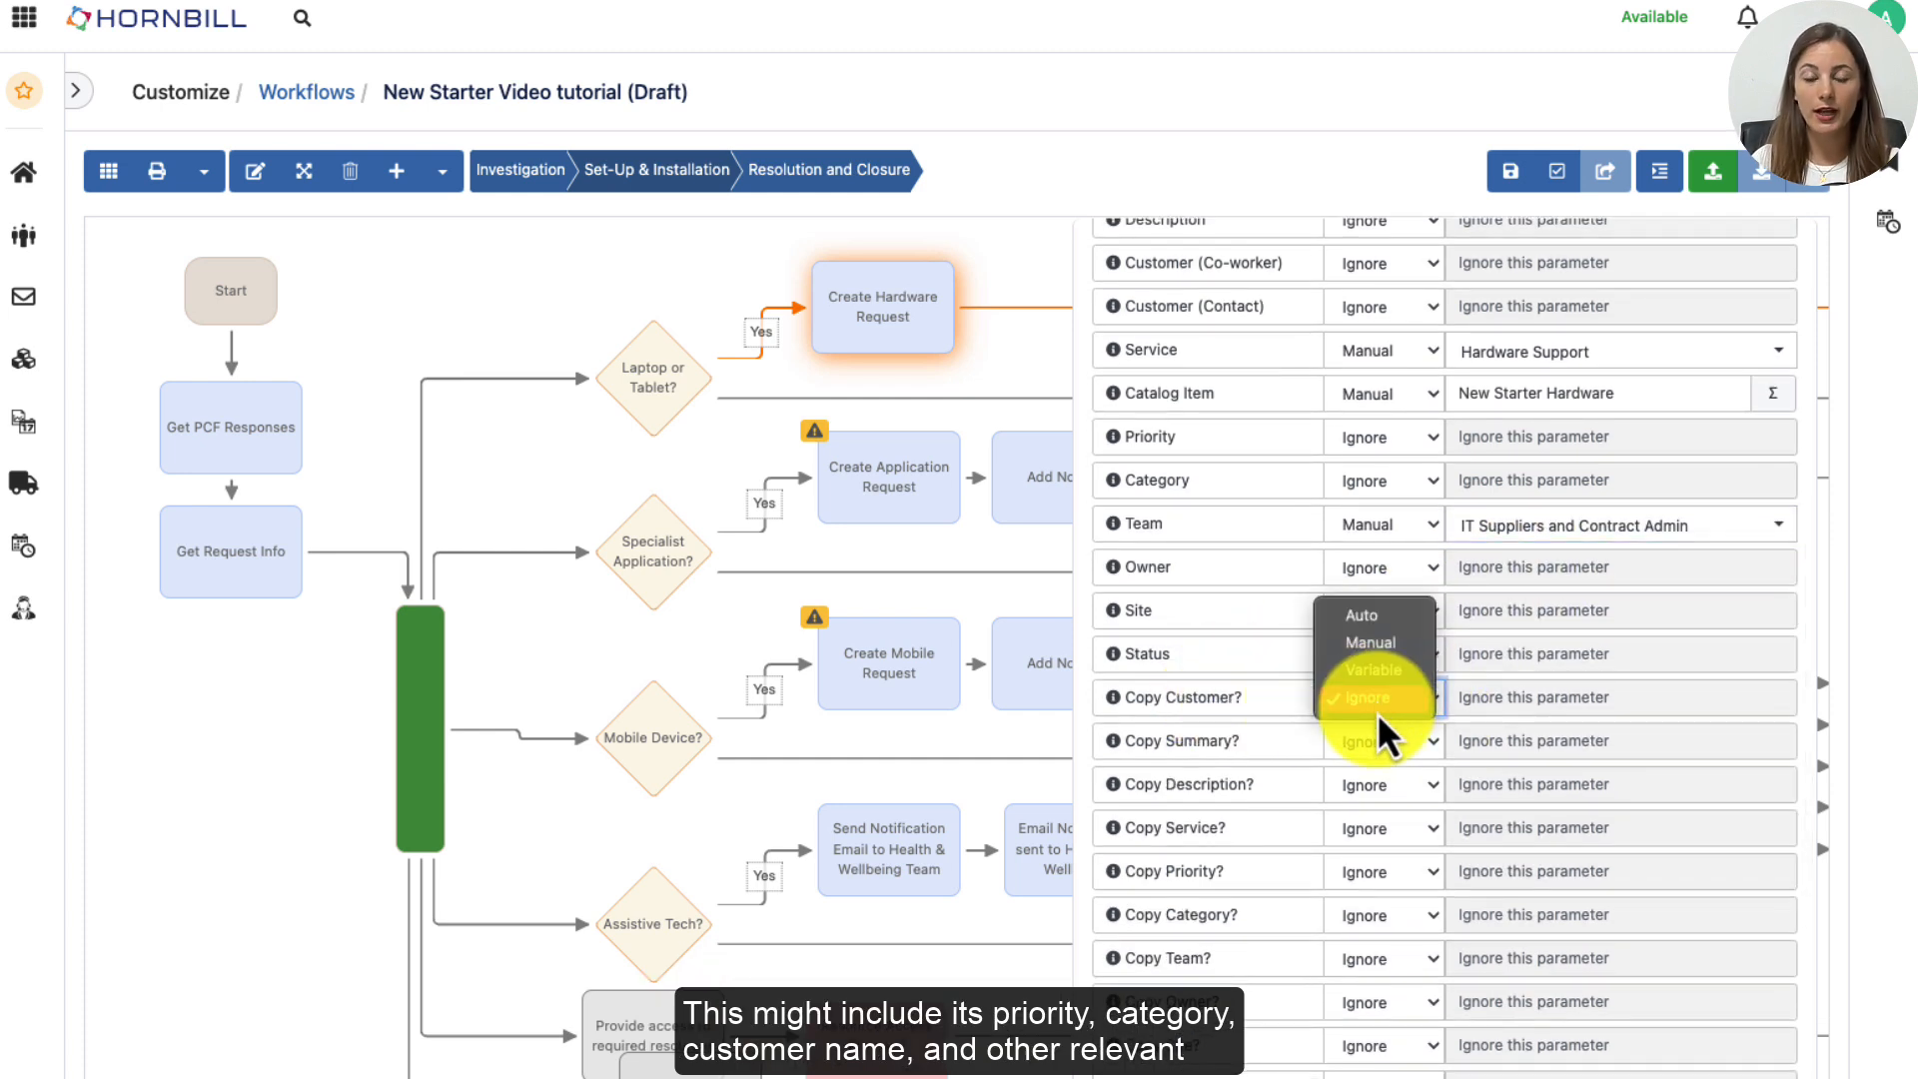
click(1383, 645)
click(1507, 707)
click(1497, 777)
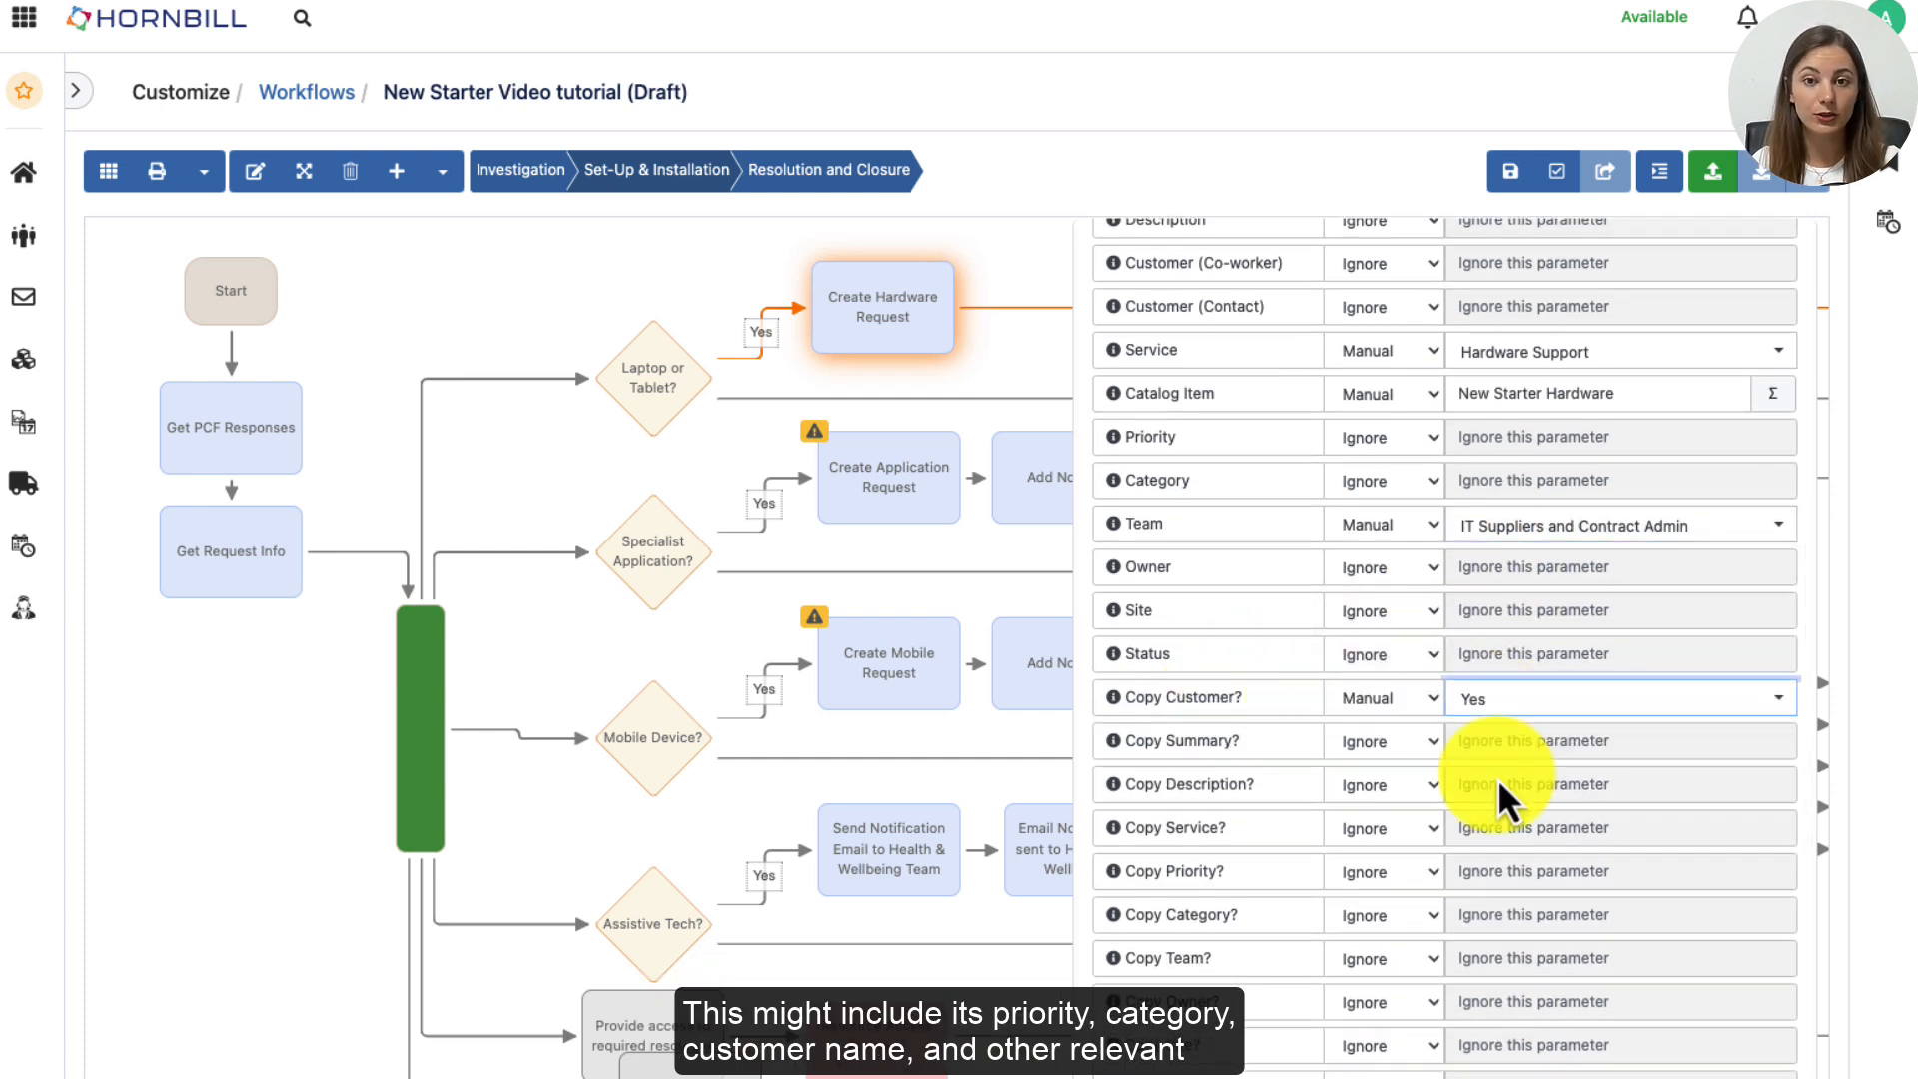
scroll(1346, 777, down, 5)
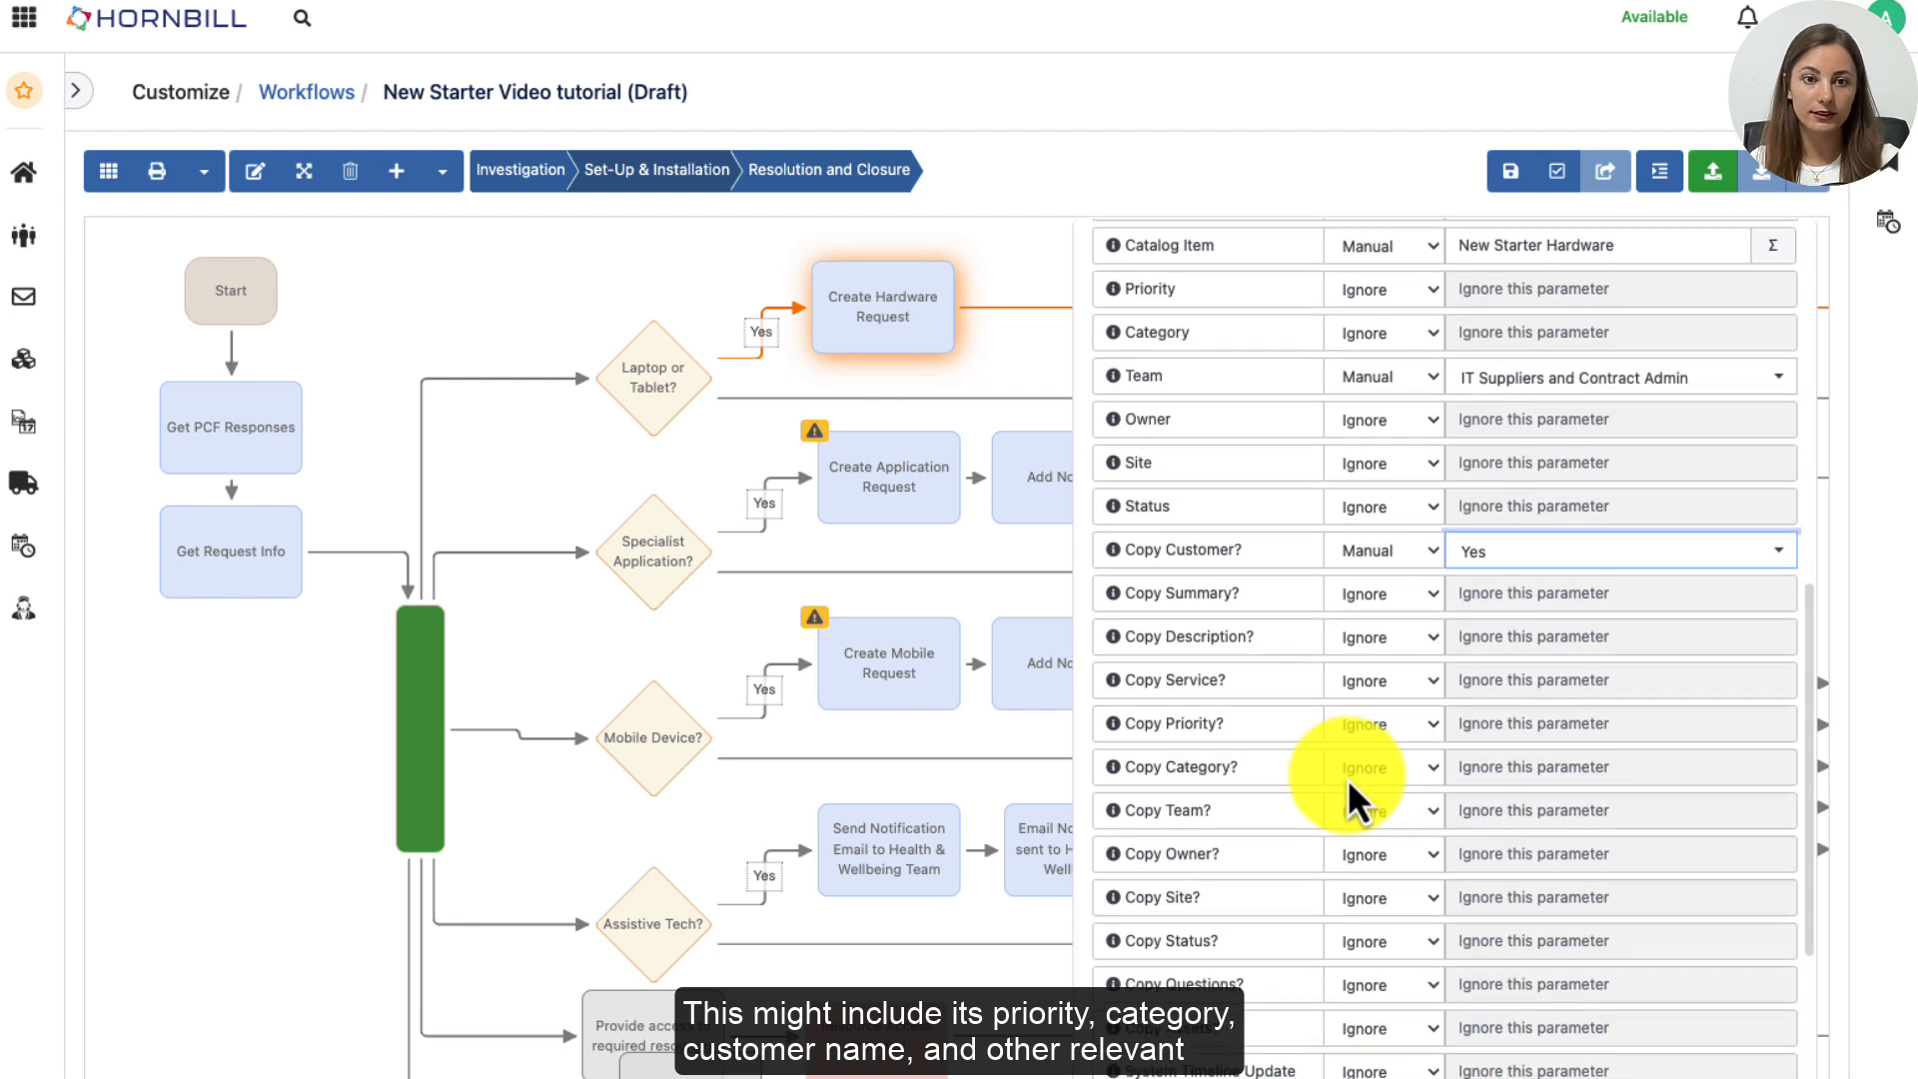
Set the "Copy Priority?" option of the hardware request node to Manual with the value Yes
scroll(1347, 778, down, 3)
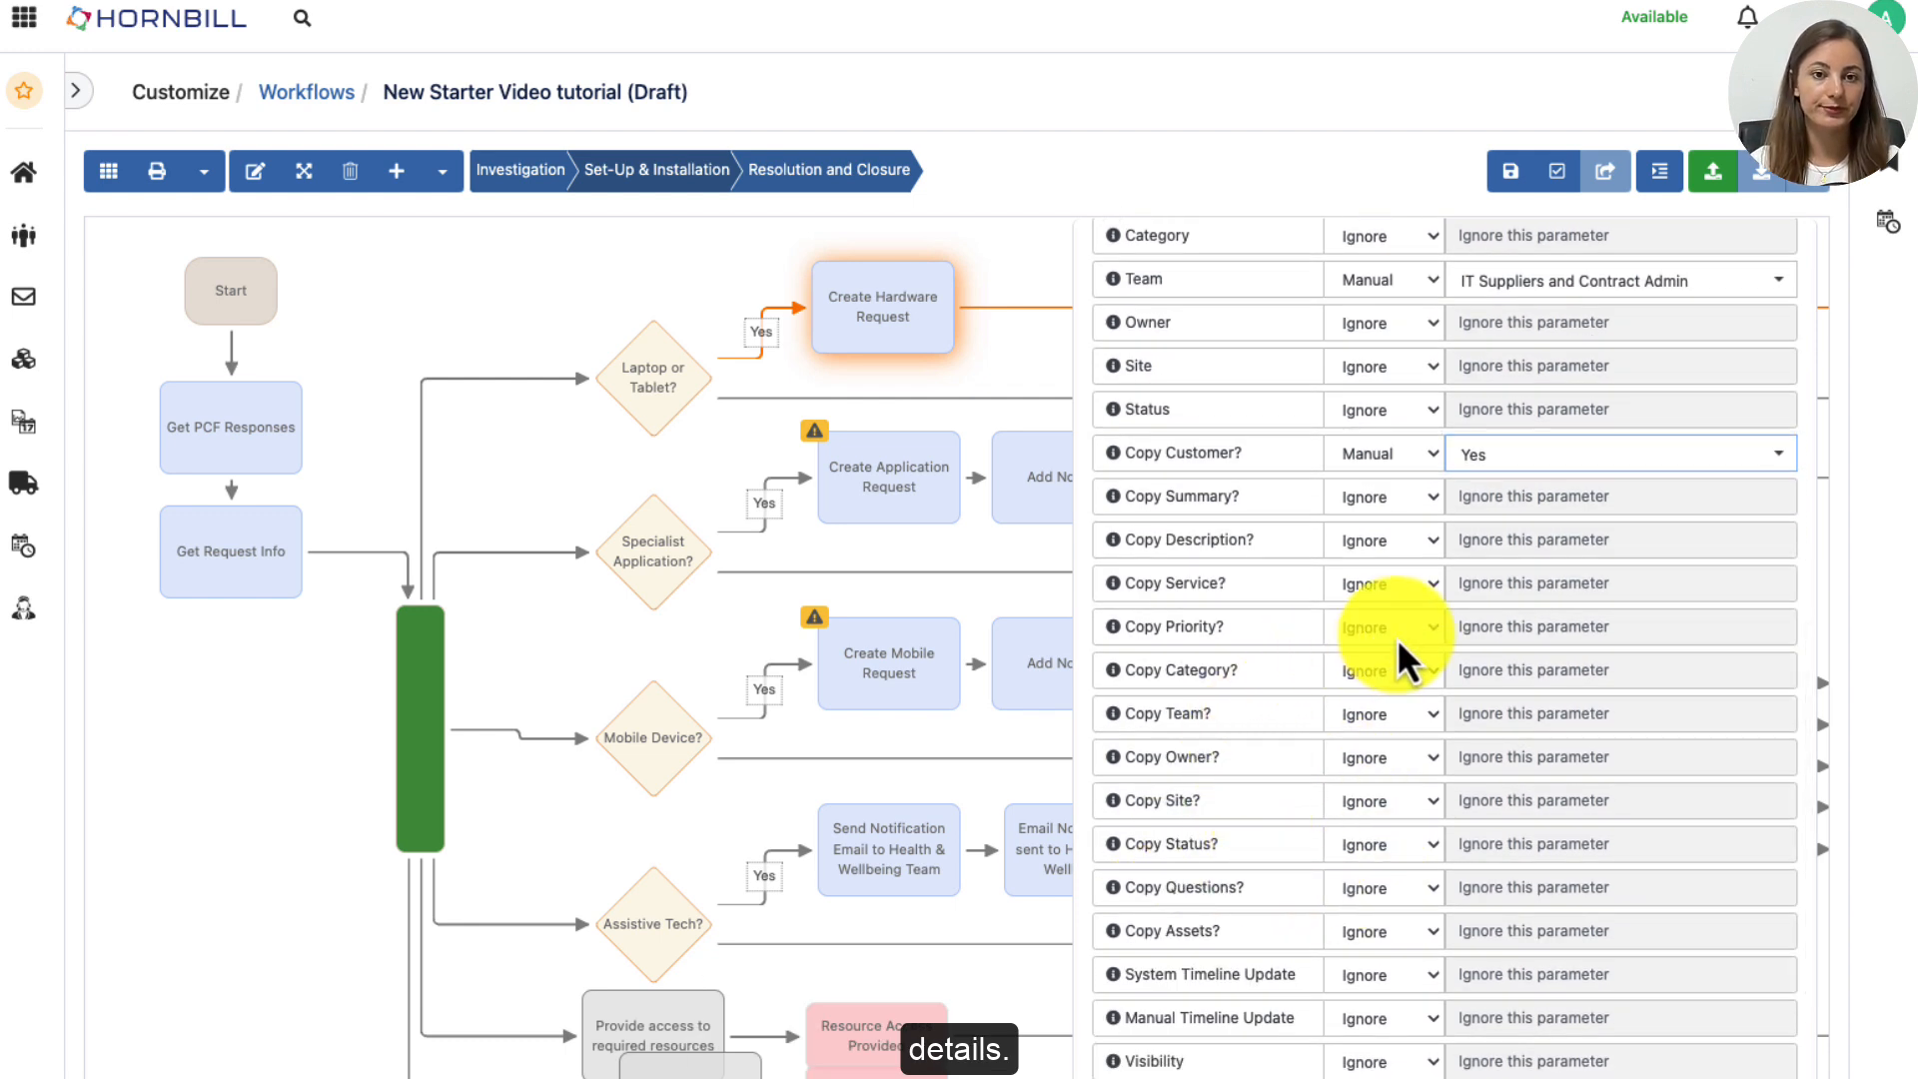
click(1395, 629)
click(1386, 581)
click(1533, 630)
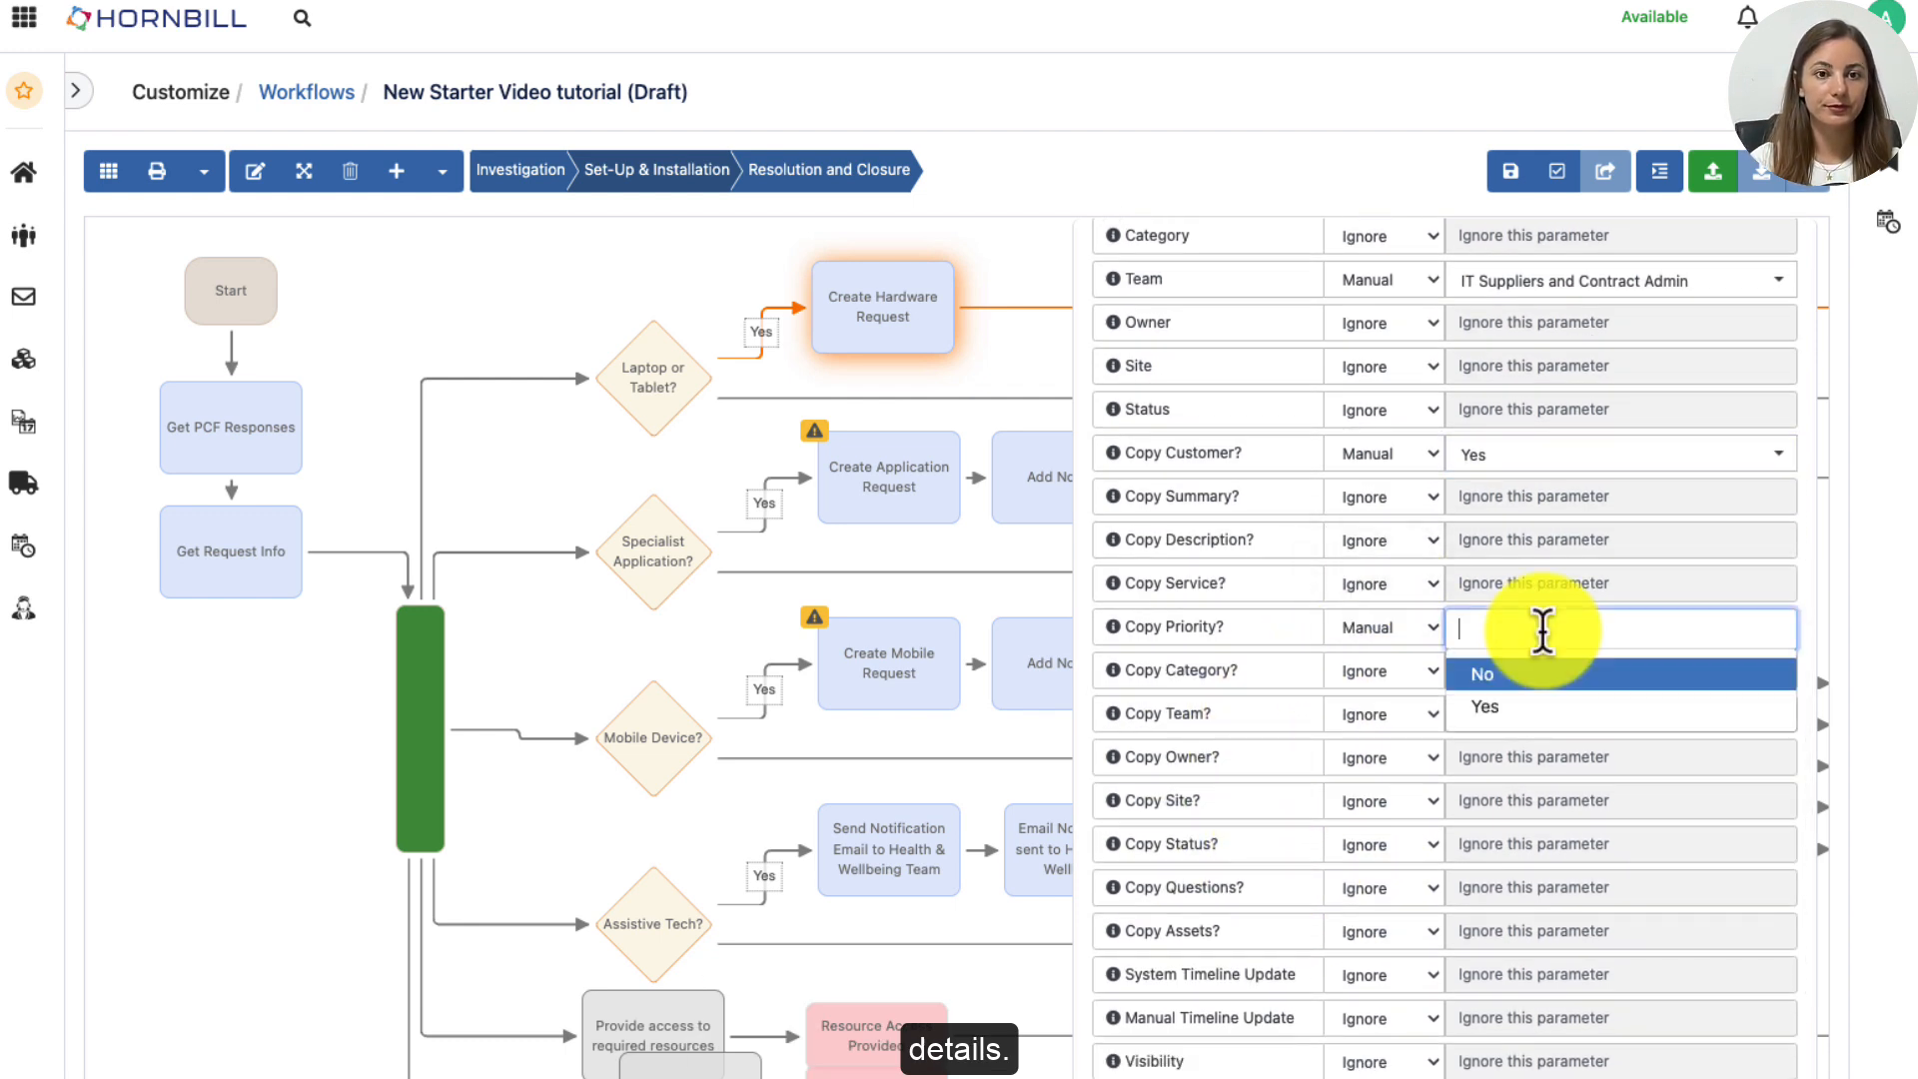
click(1499, 712)
Set the "Copy Category?" option to Manual with the value Yes and close the node's settings
click(1387, 671)
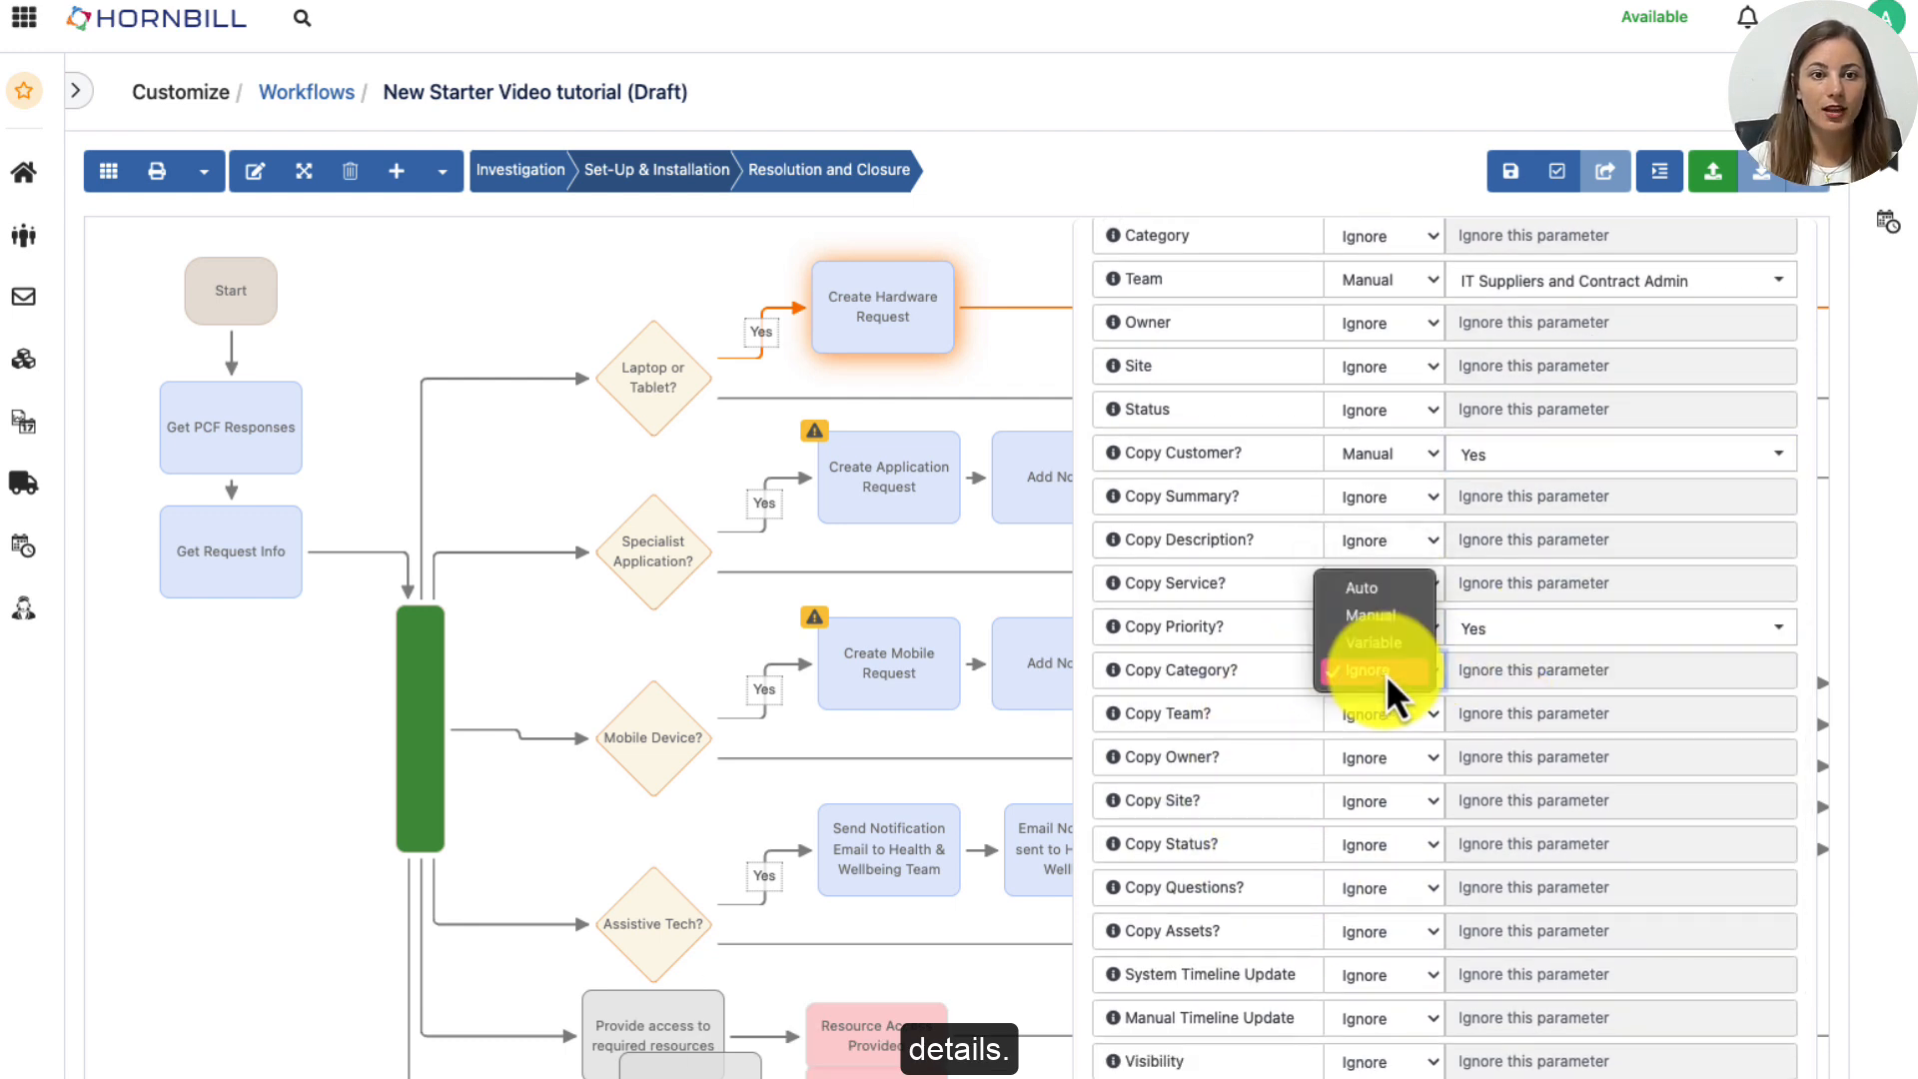
click(1387, 617)
click(1538, 673)
click(1488, 755)
scroll(1480, 762, down, 2)
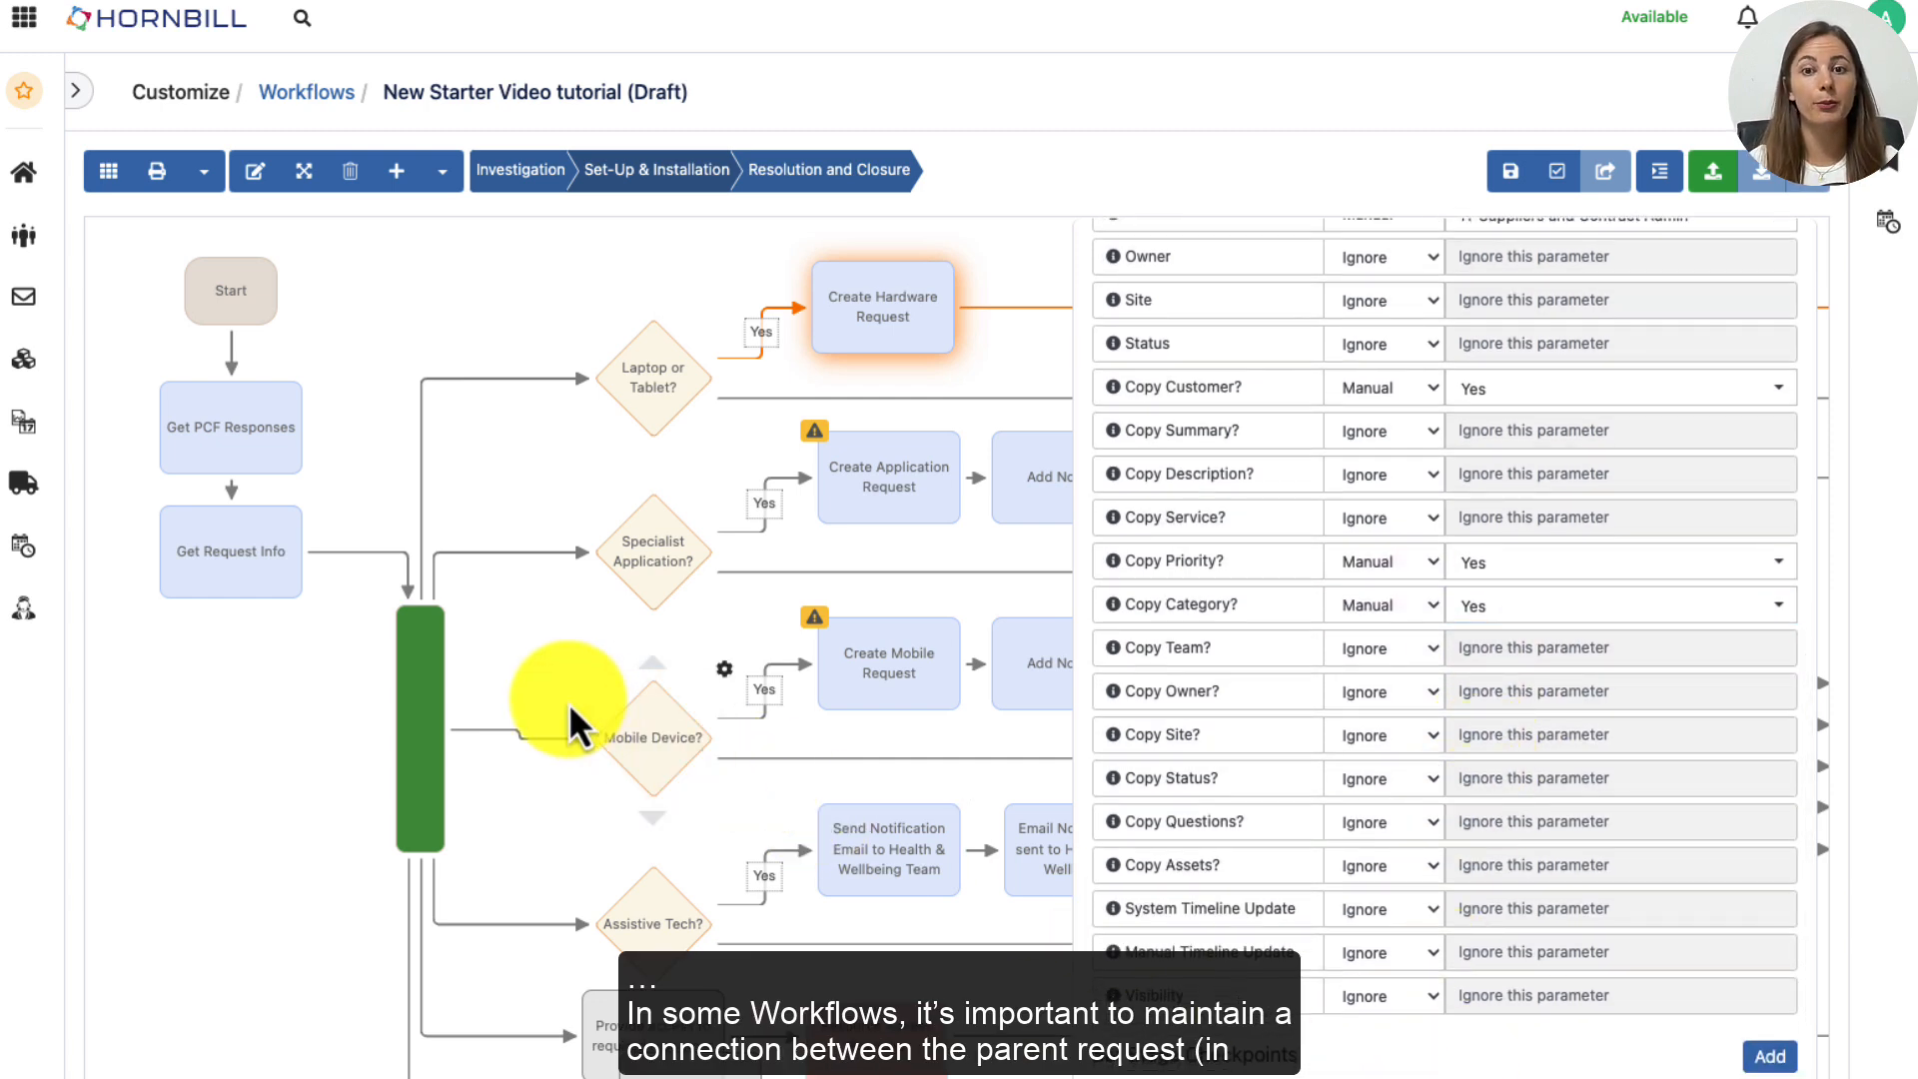
click(538, 662)
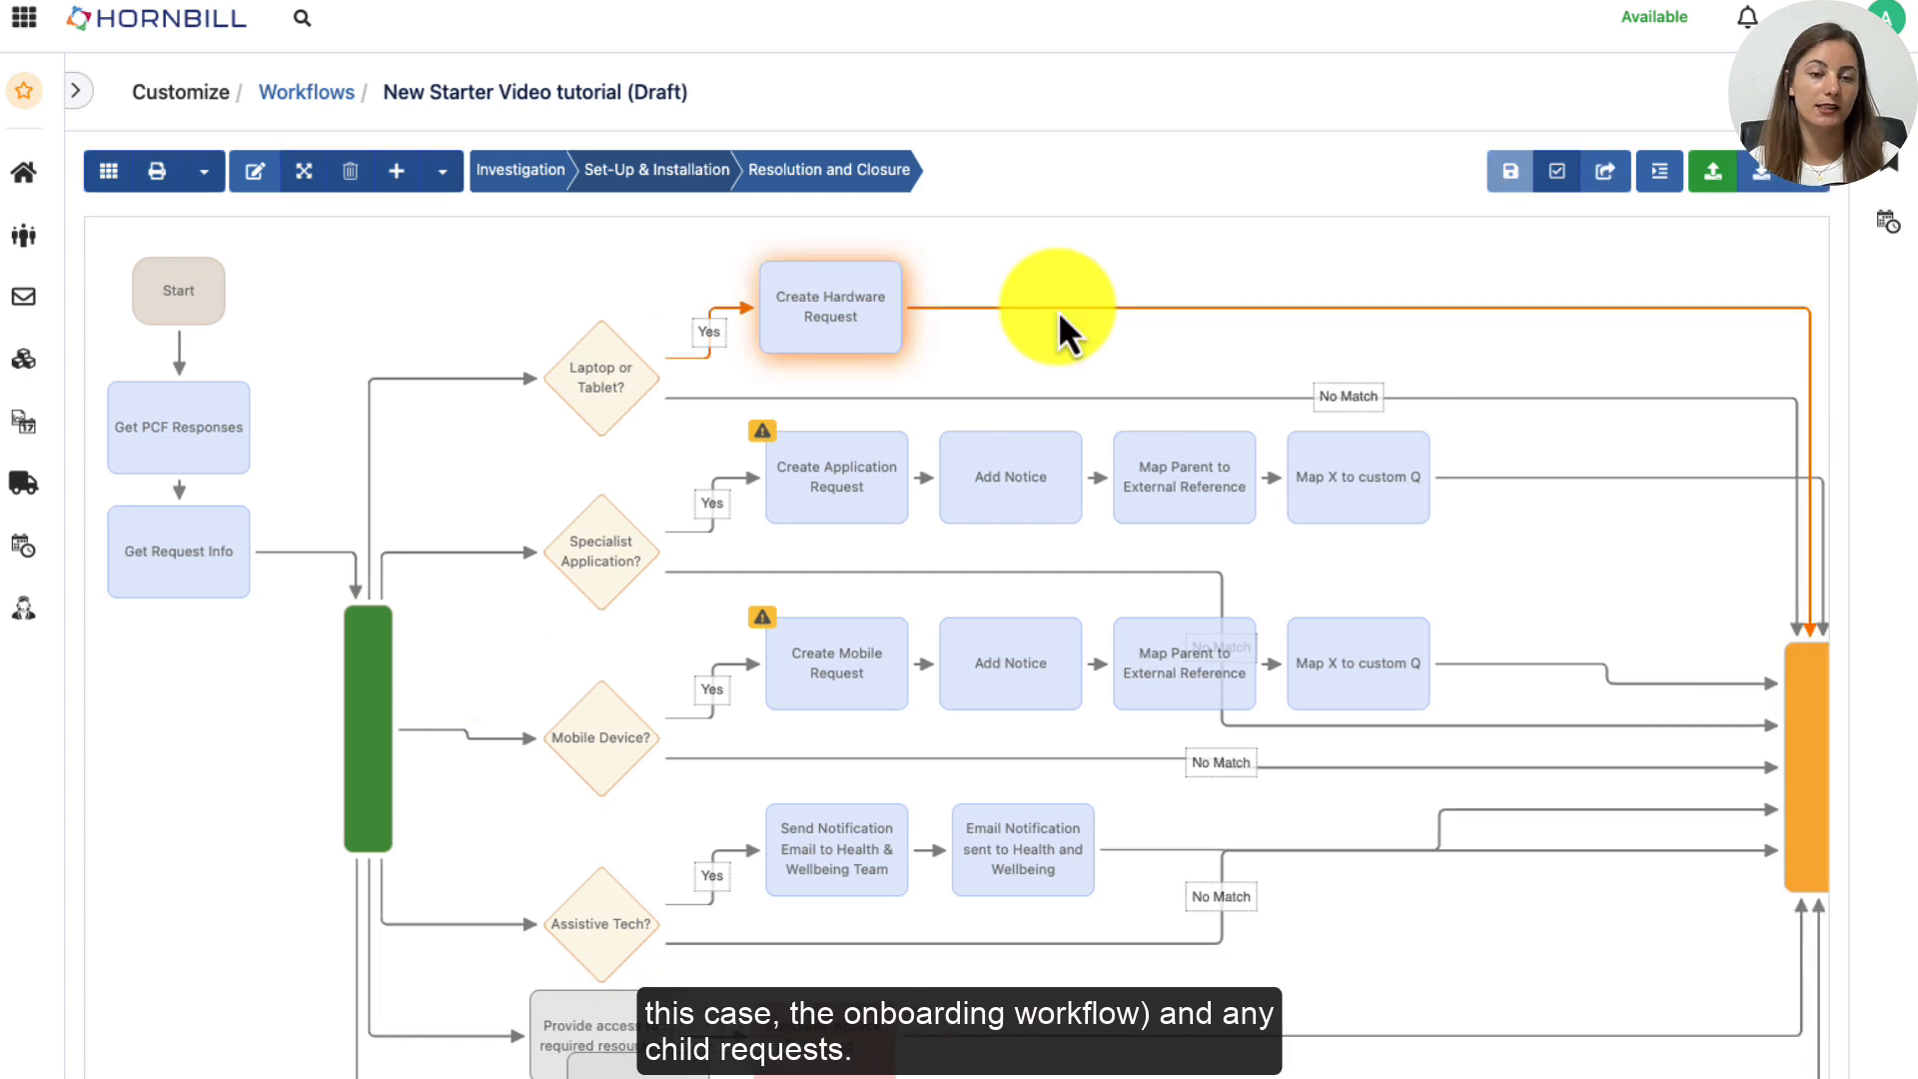
Insert a Hornbill Automation node on the connection leaving Create Hardware Request and open its settings
click(1041, 348)
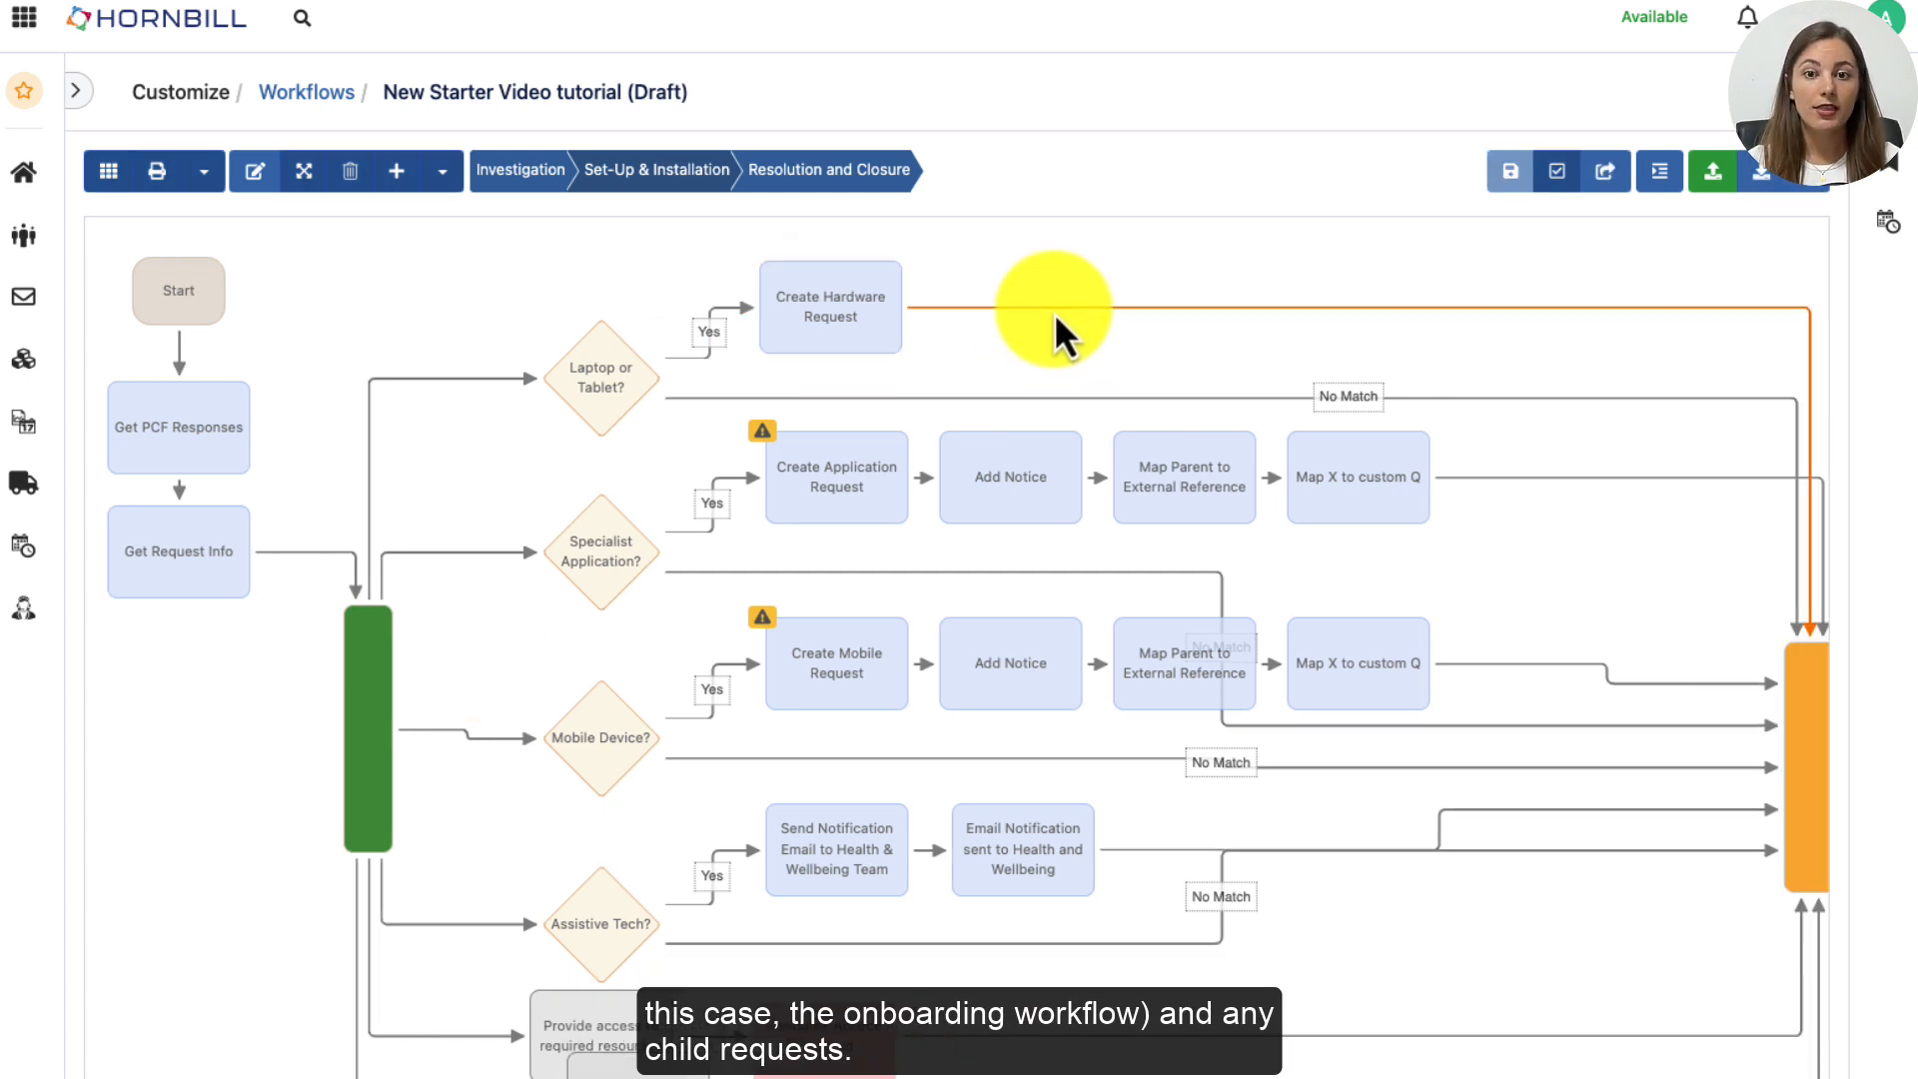
right_click(1053, 313)
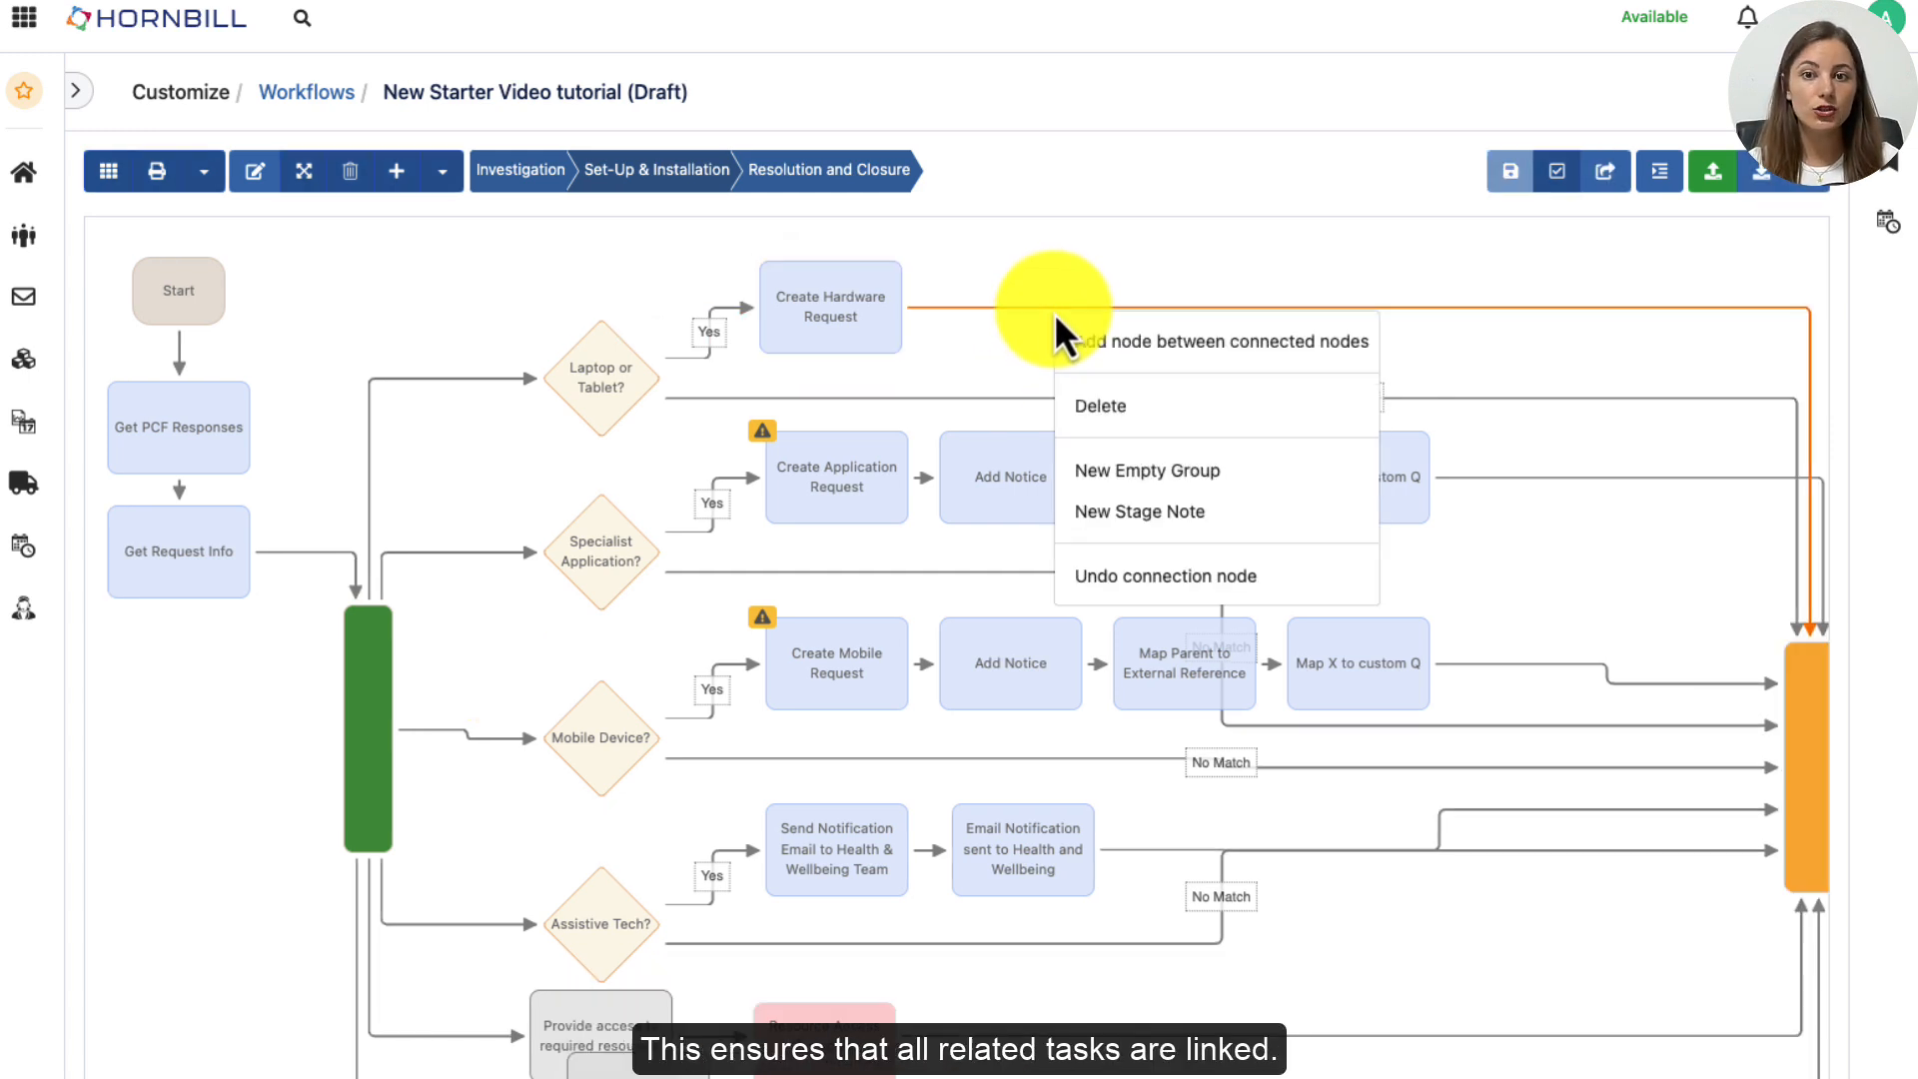
click(1121, 352)
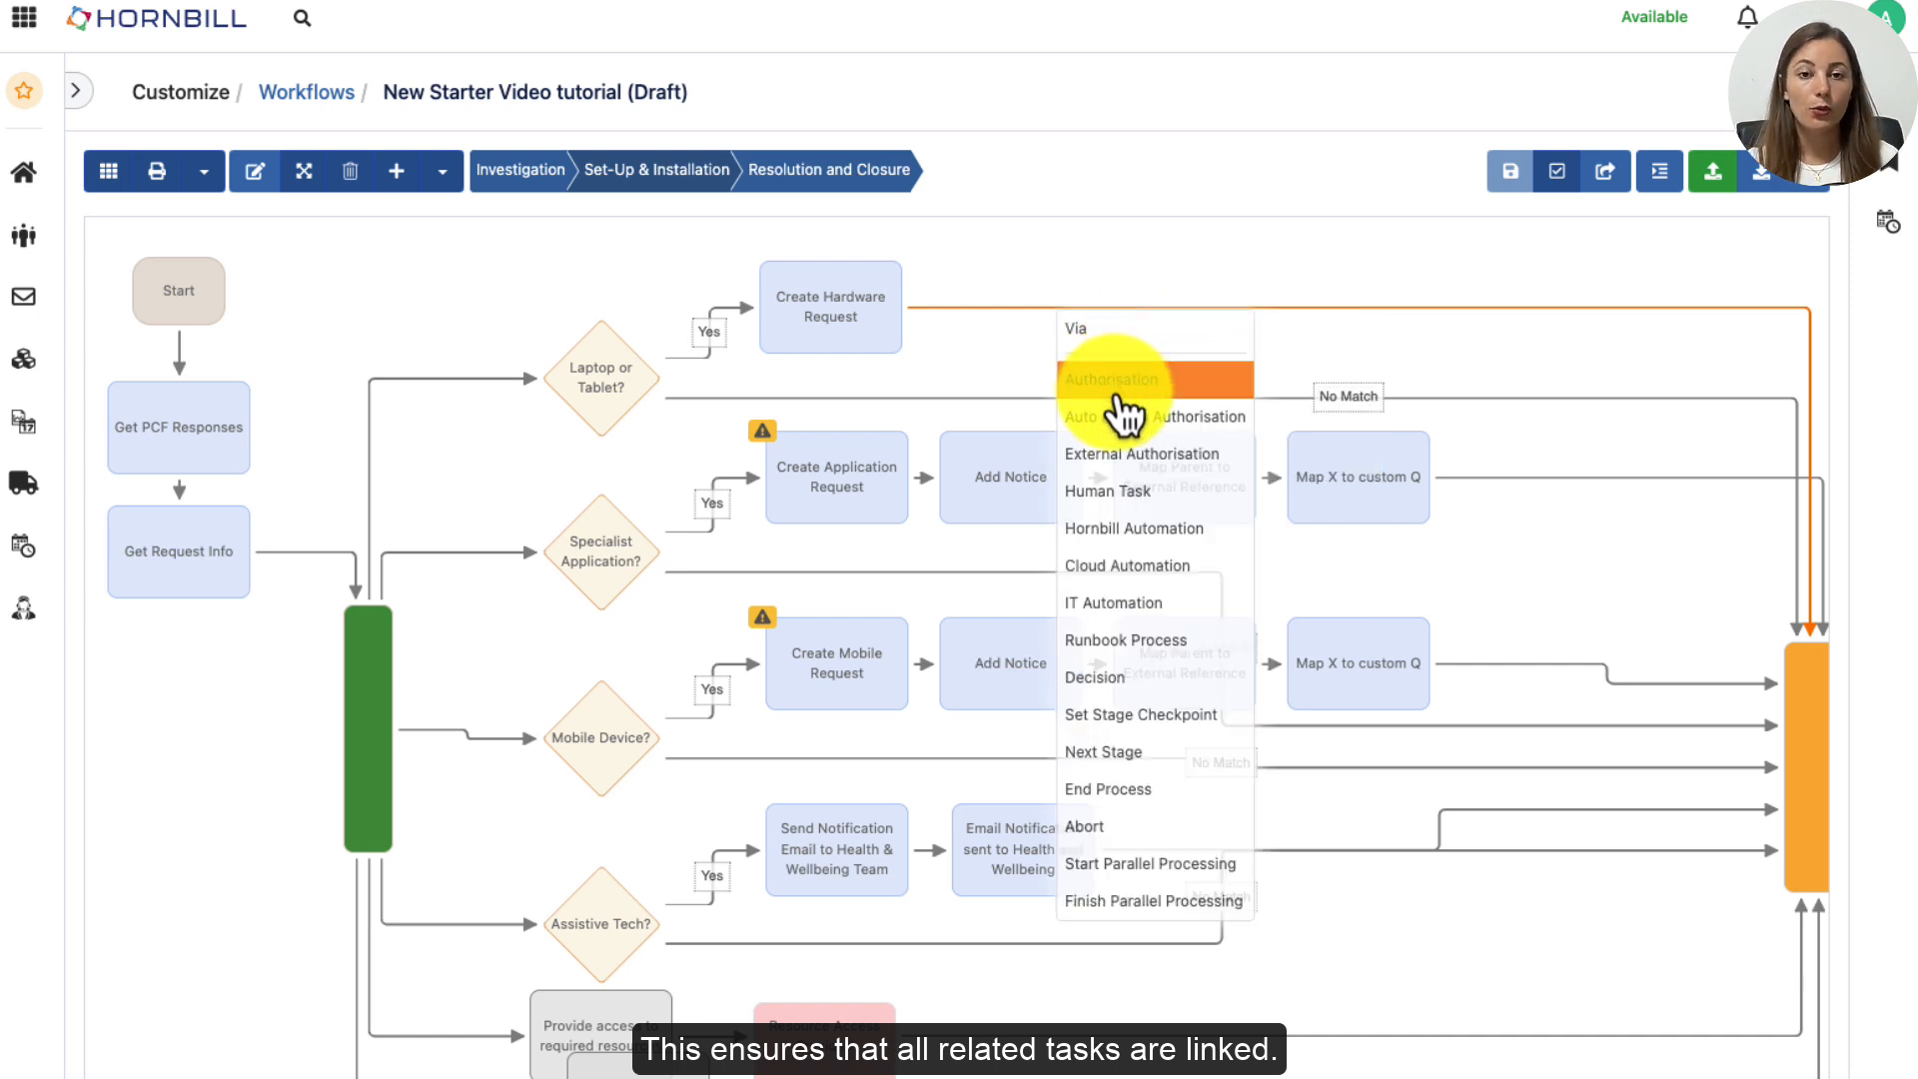
click(1127, 528)
drag(1138, 364, 1149, 324)
click(1149, 324)
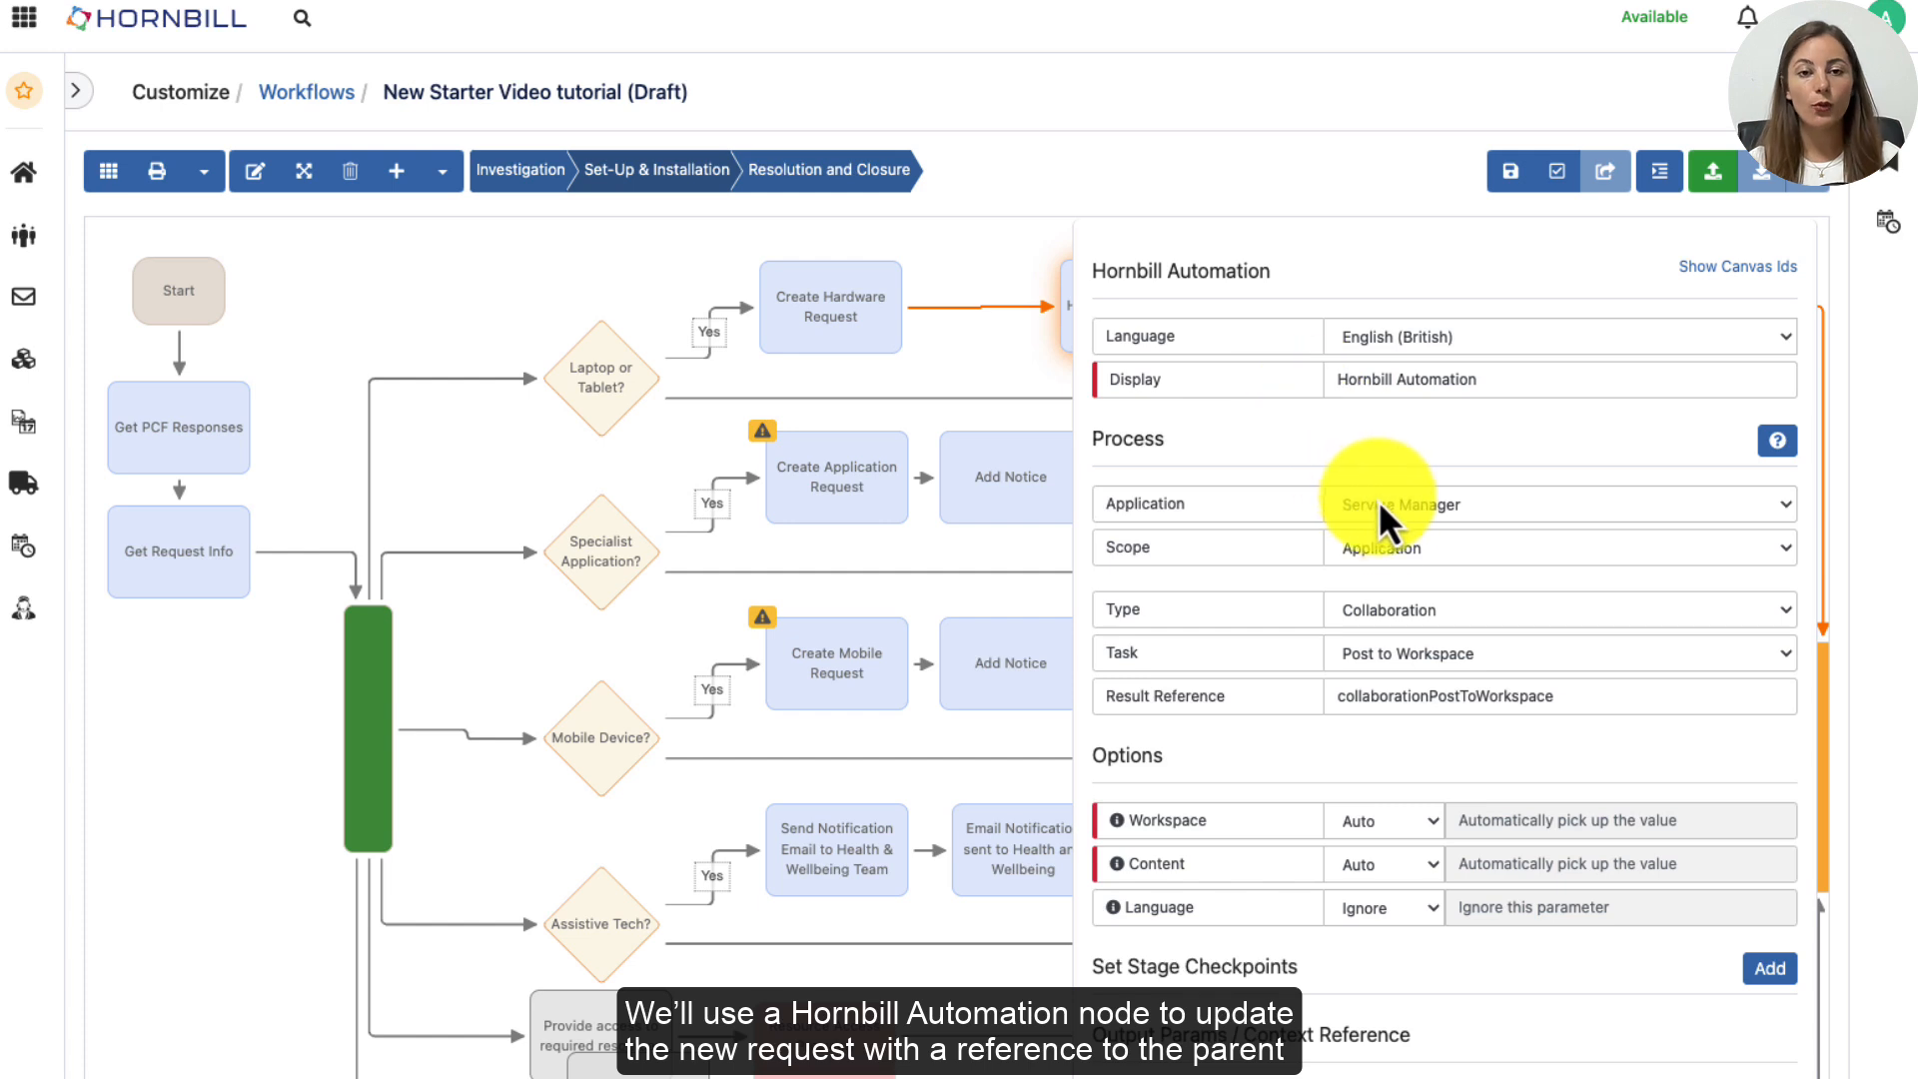
Set the new automation node's Scope to Entity and its Entity to Requests
click(1382, 549)
click(1381, 575)
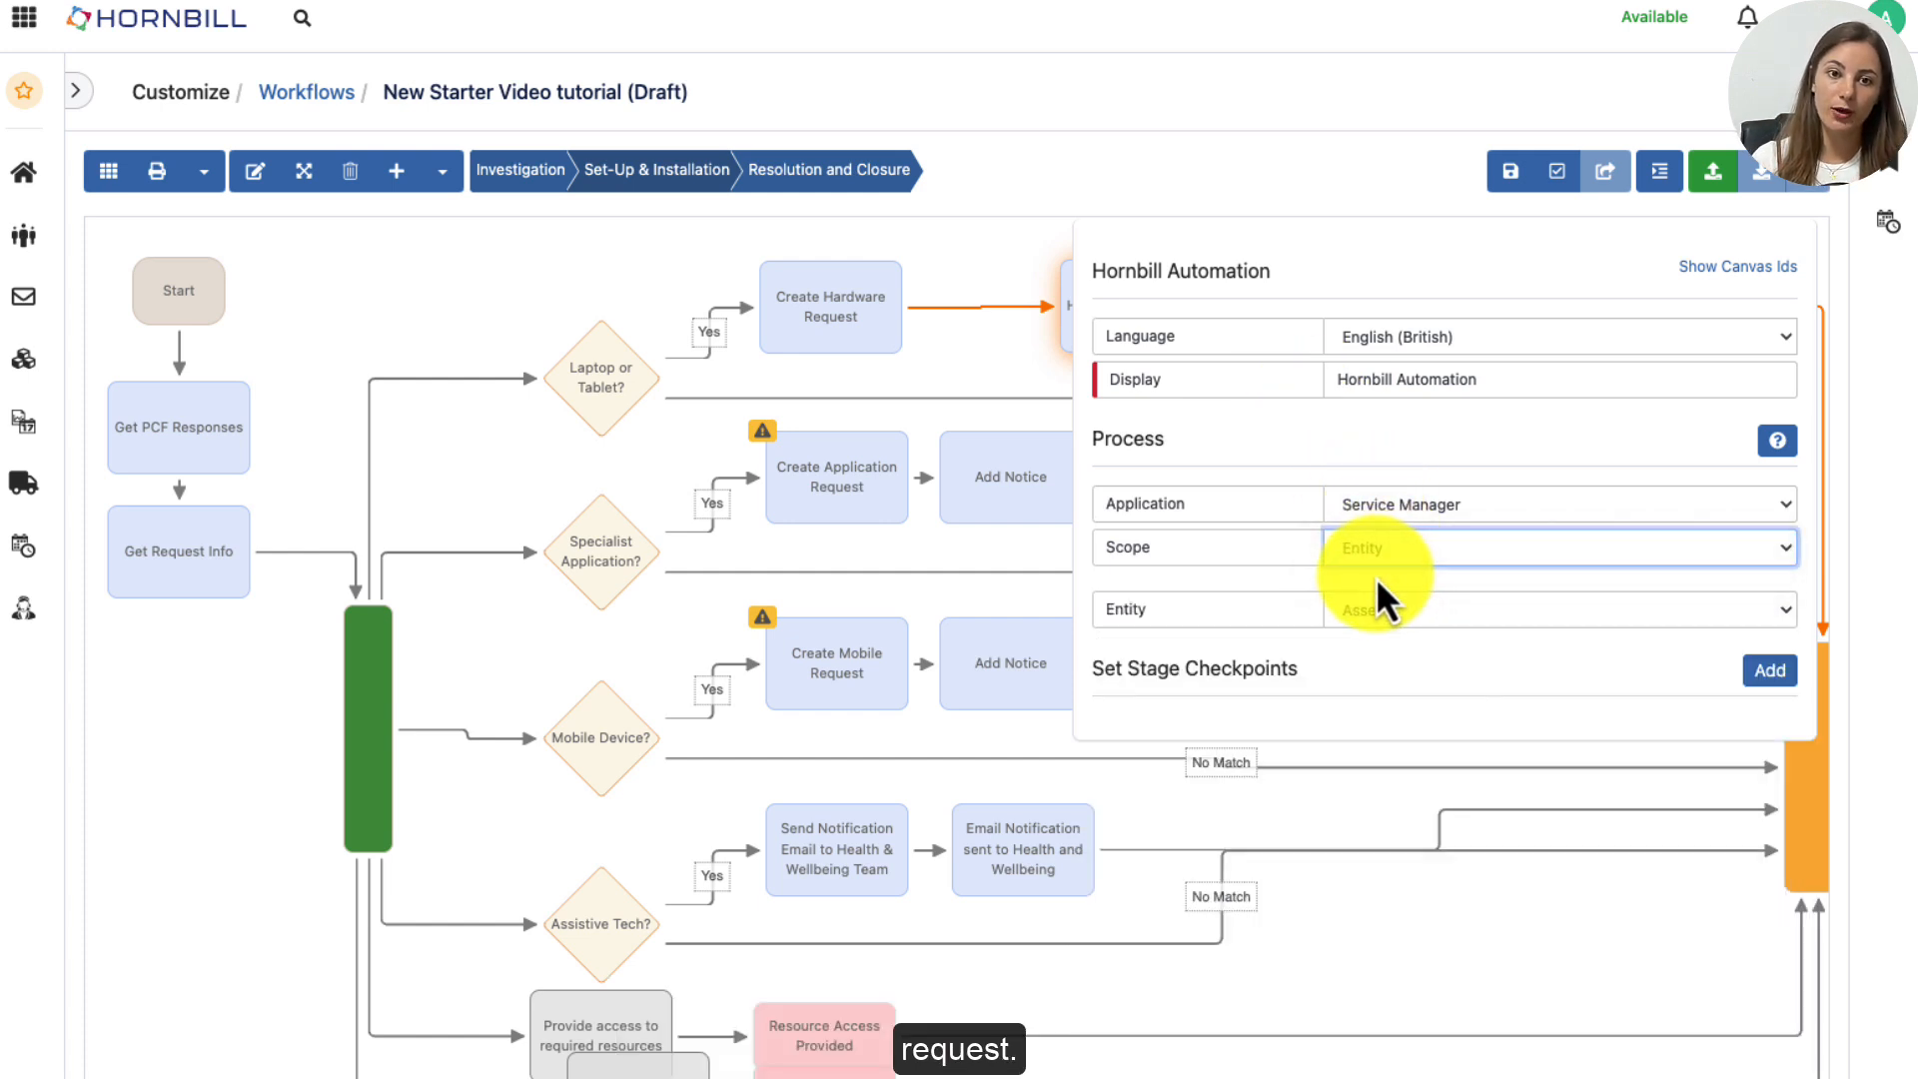
click(1376, 613)
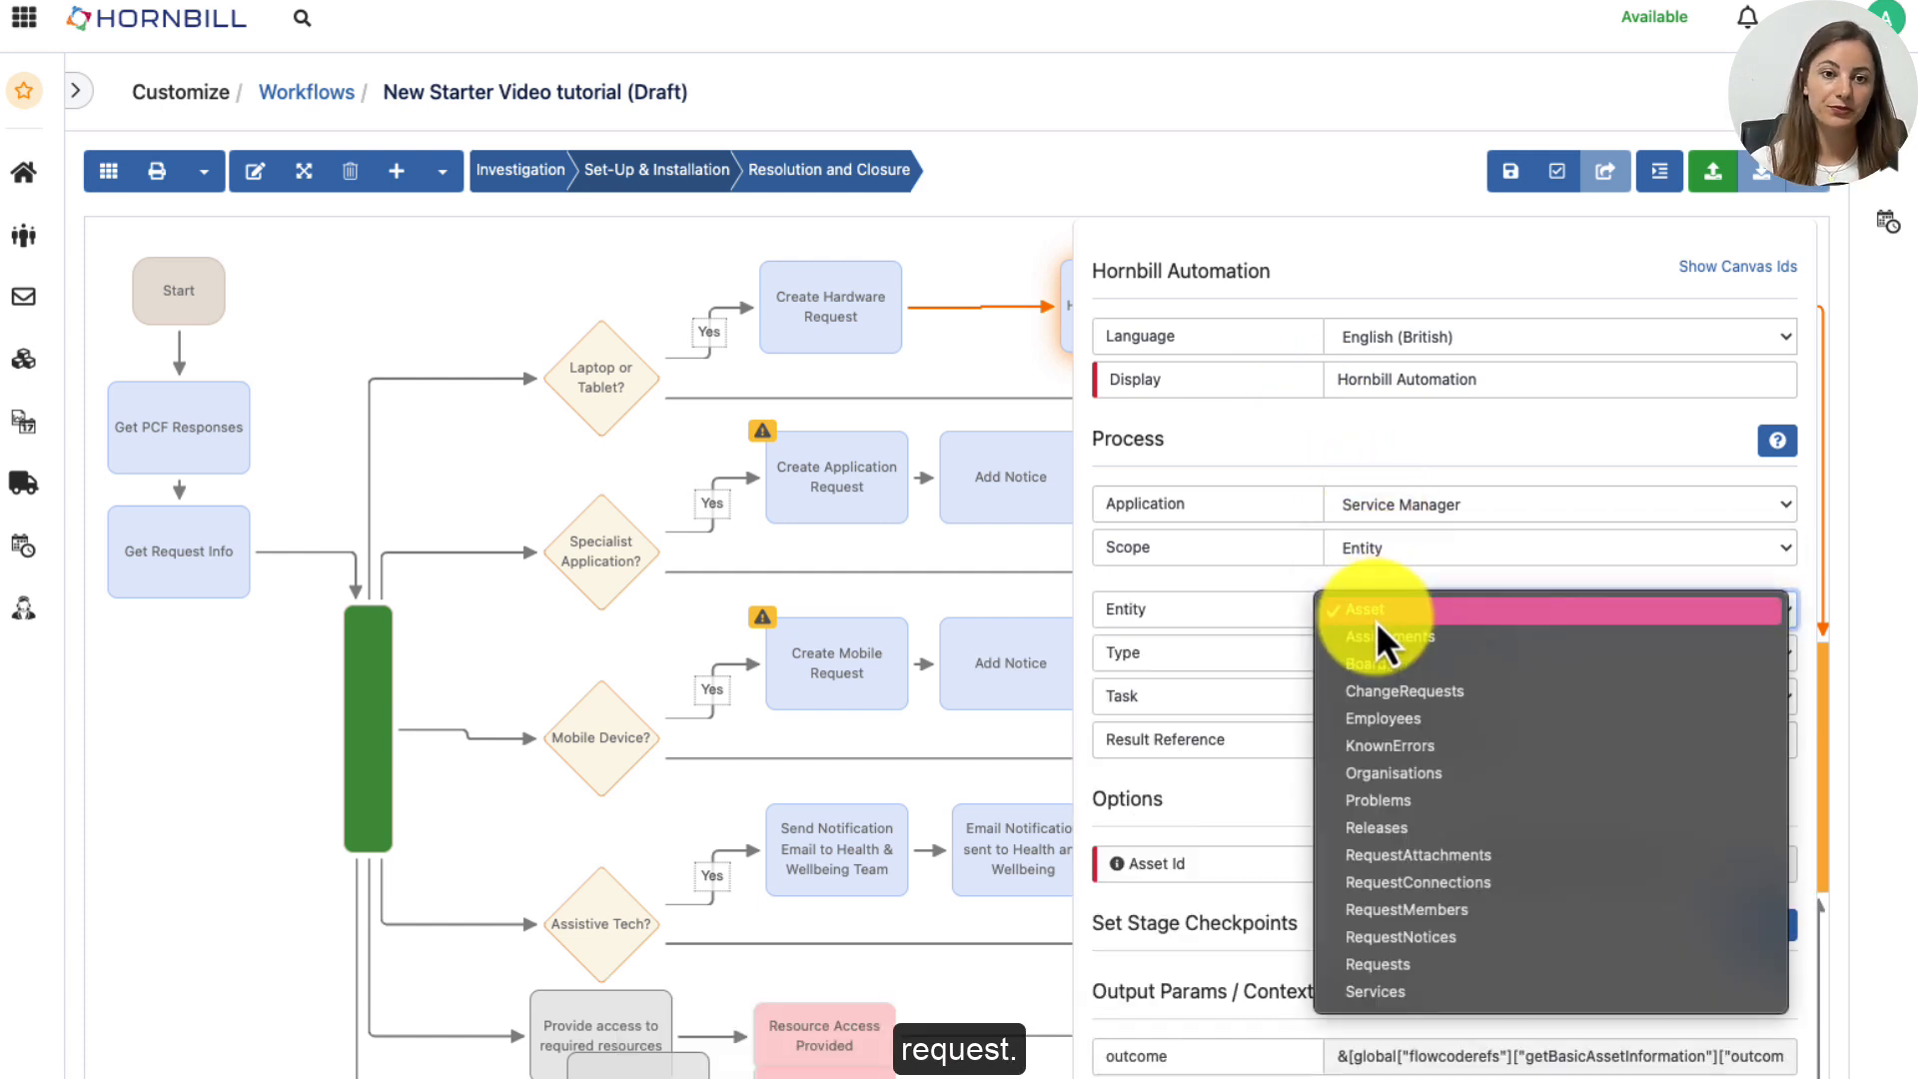
click(1400, 975)
Set the automation's Type to Update Request and its Task to External Reference
scroll(1440, 713, down, 1)
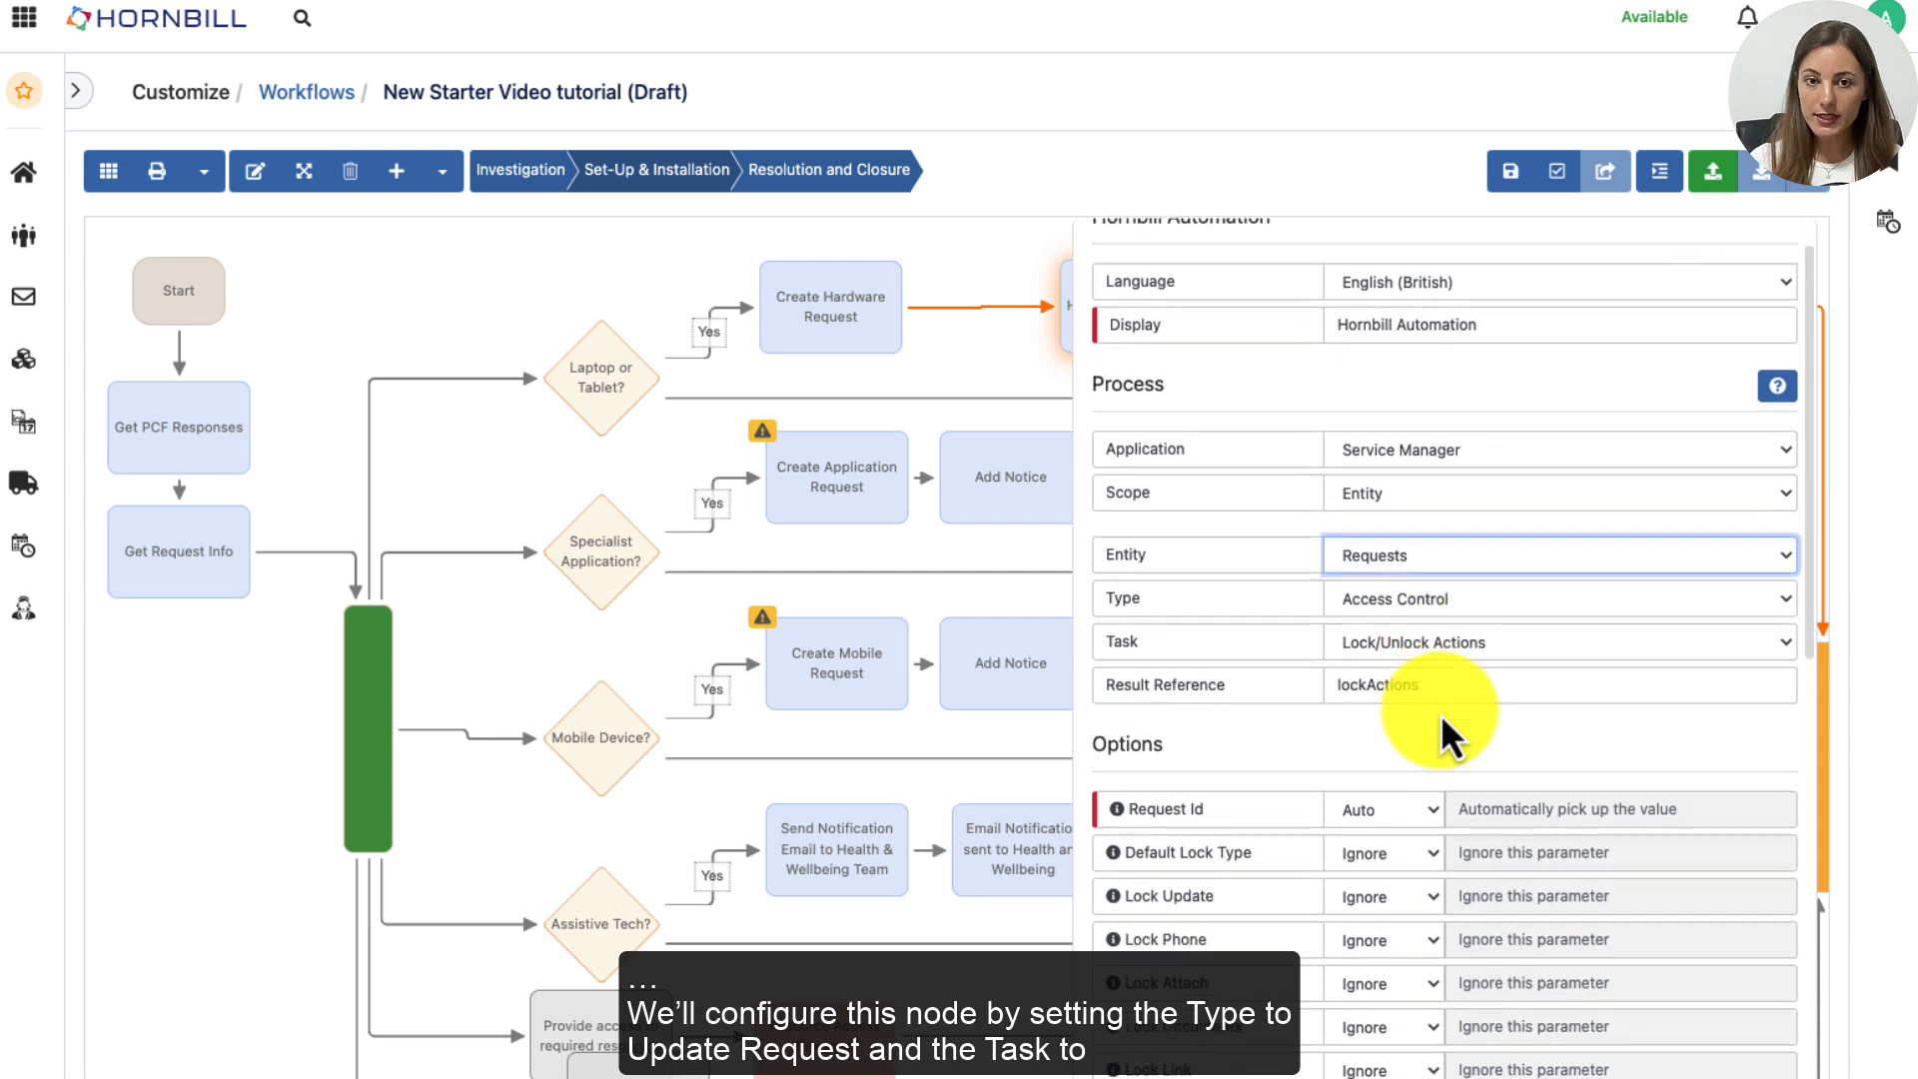
click(1391, 599)
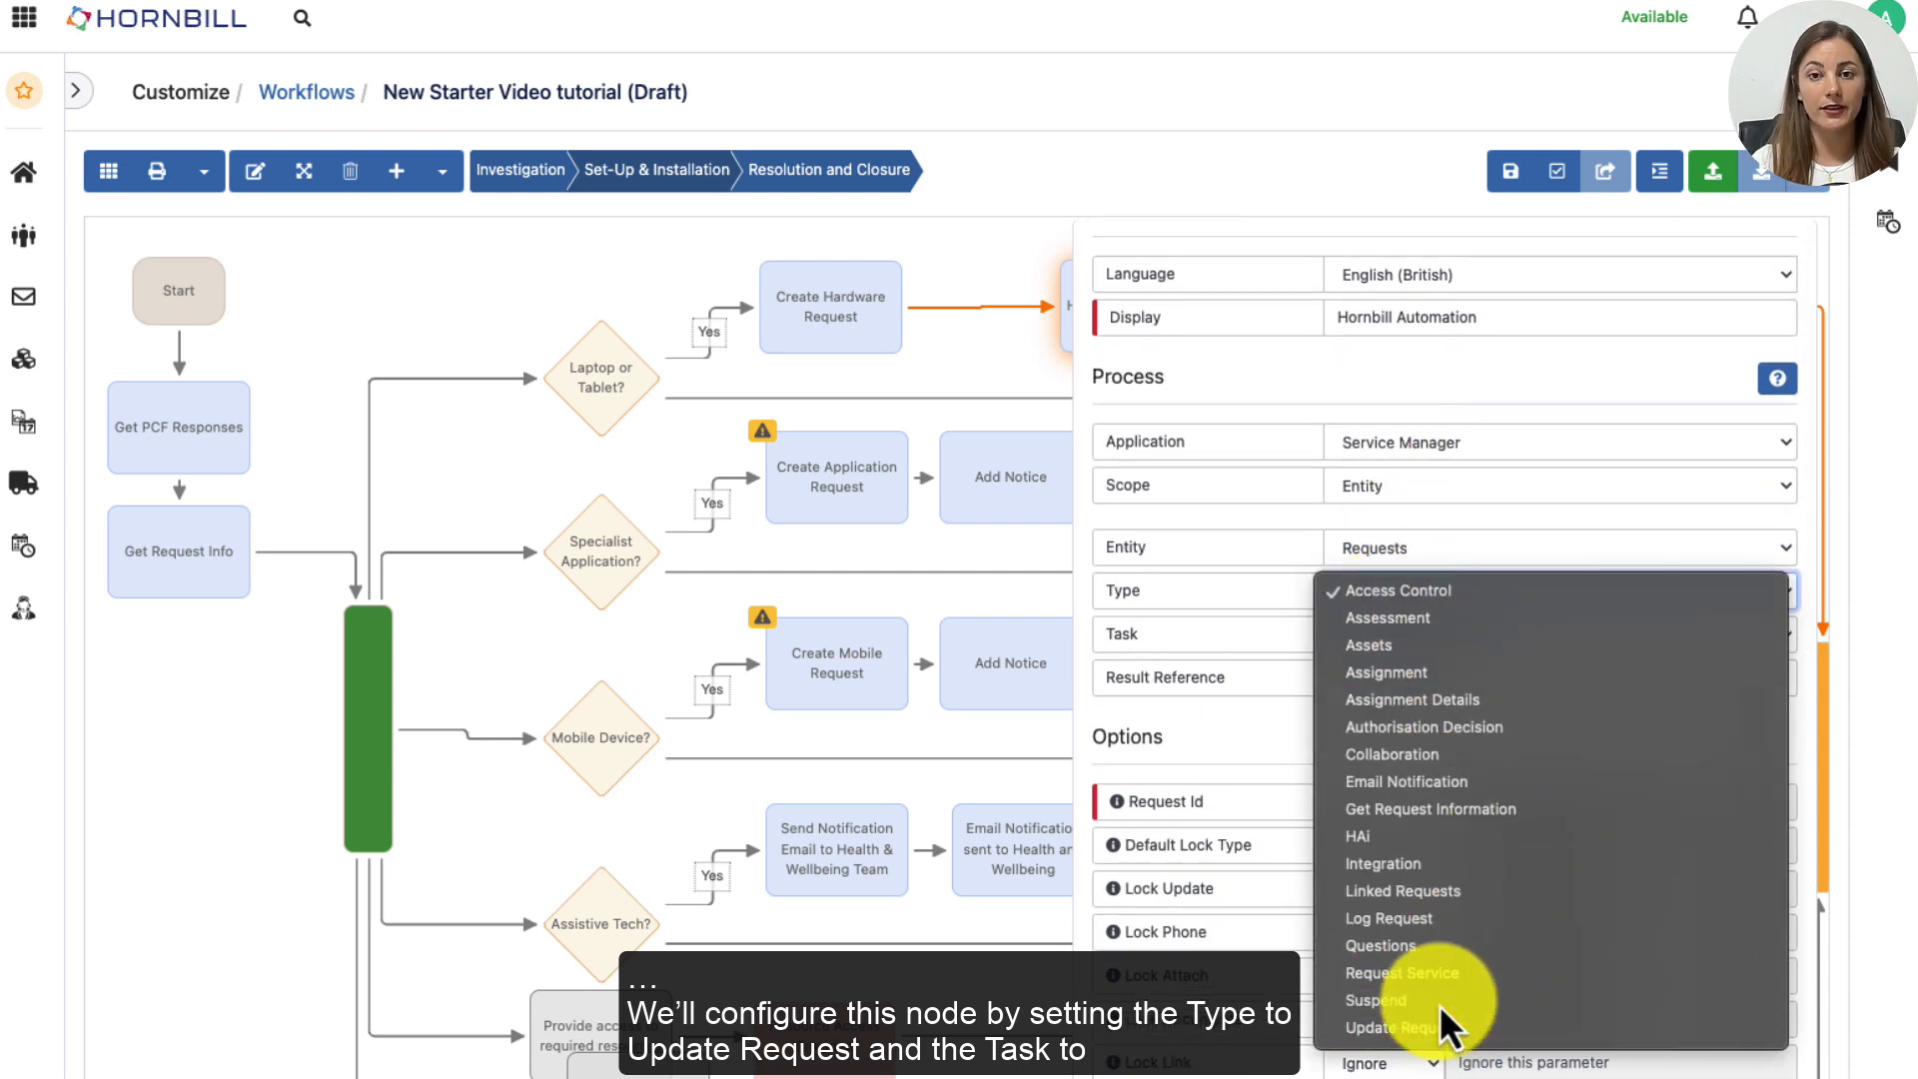
click(1439, 1027)
click(1382, 634)
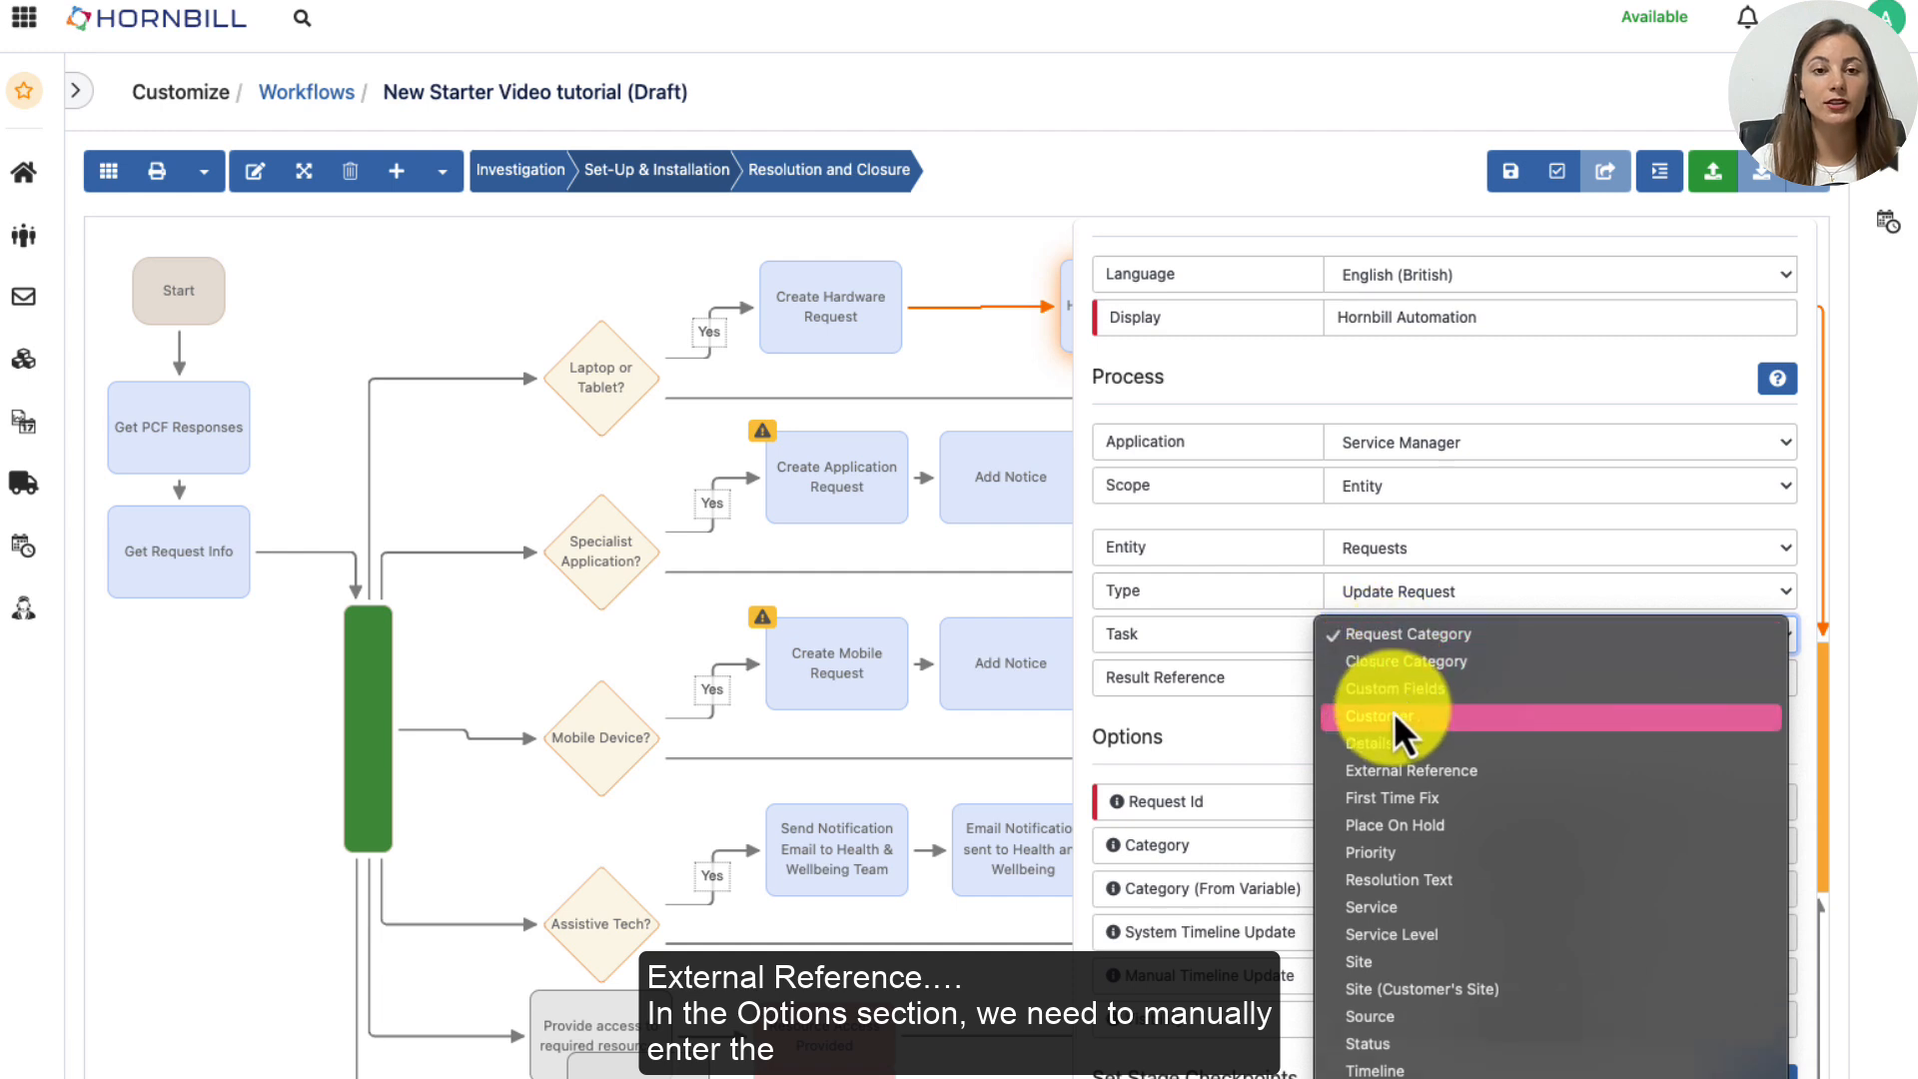
click(1394, 779)
Set the Request Id option to Manual and fill it with the Request ID variable from the Create Hardware Request automation
scroll(1483, 708, down, 2)
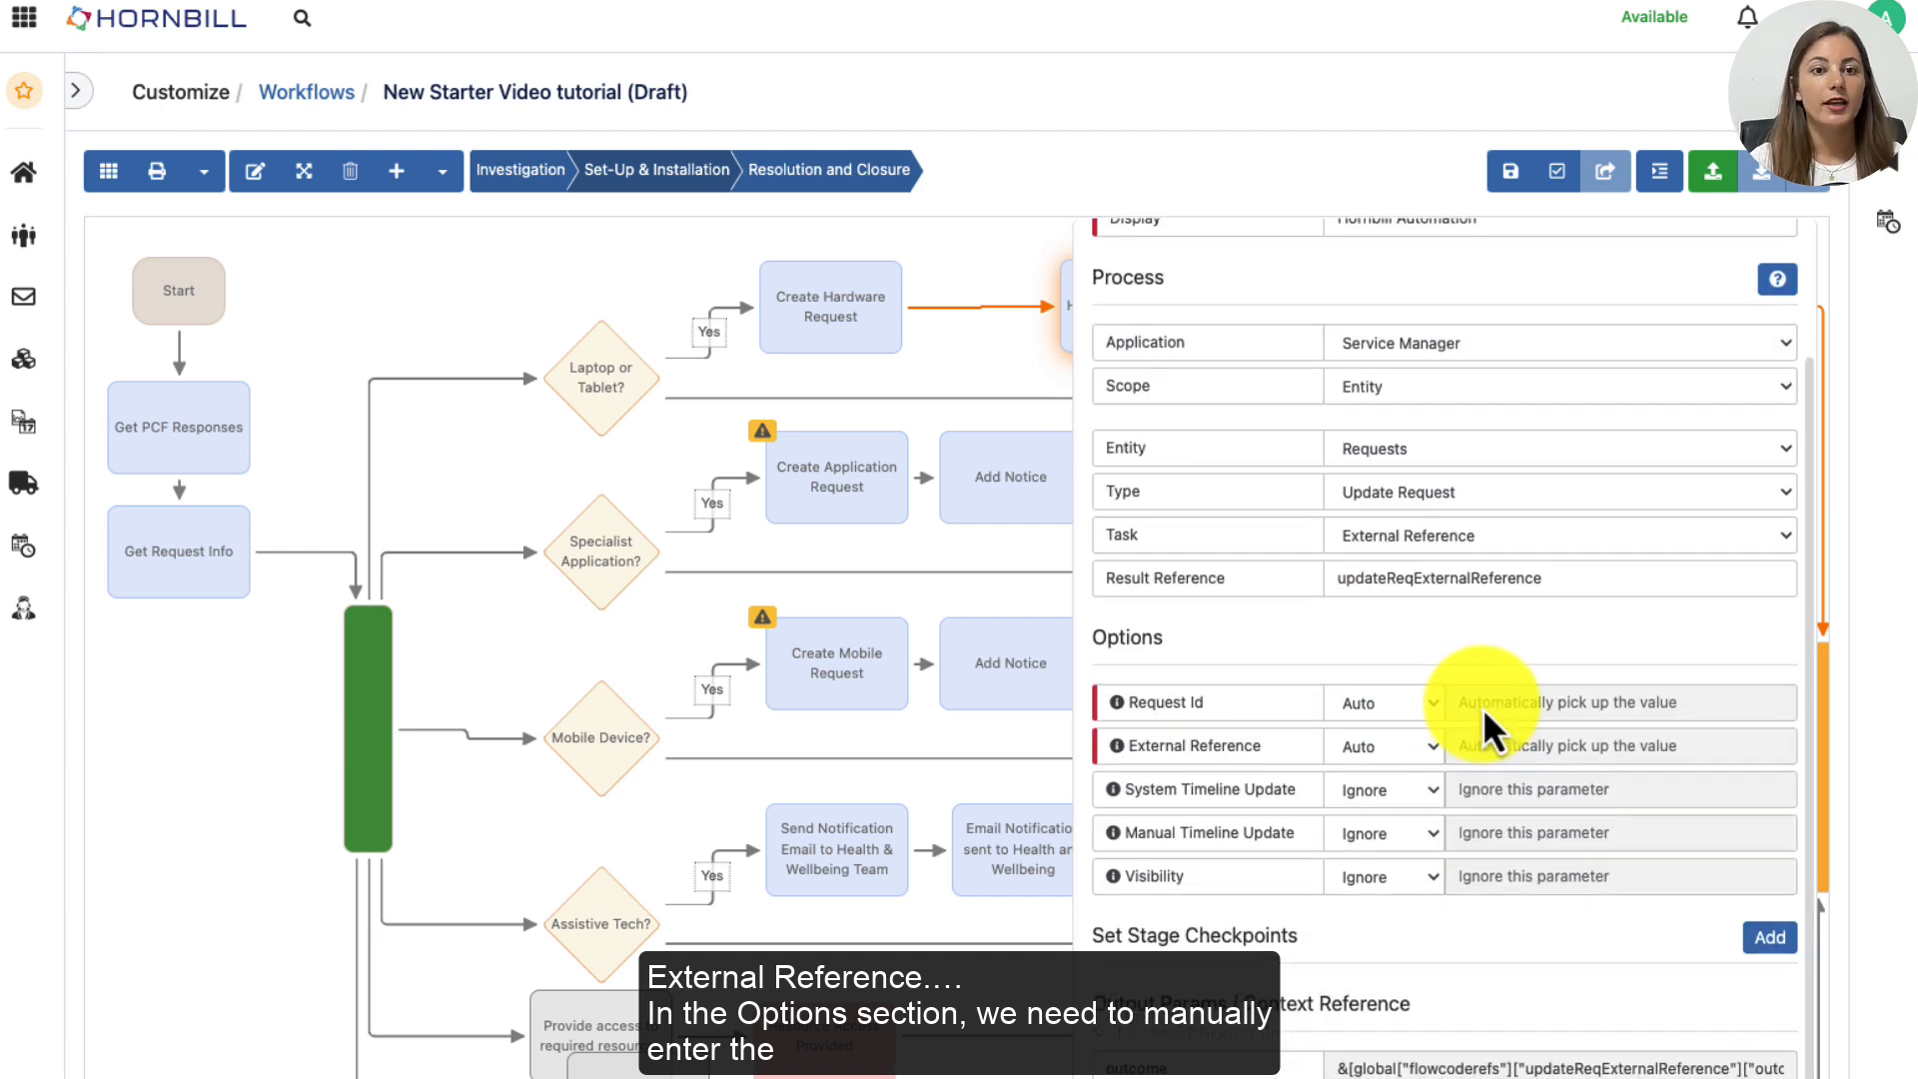
click(1364, 703)
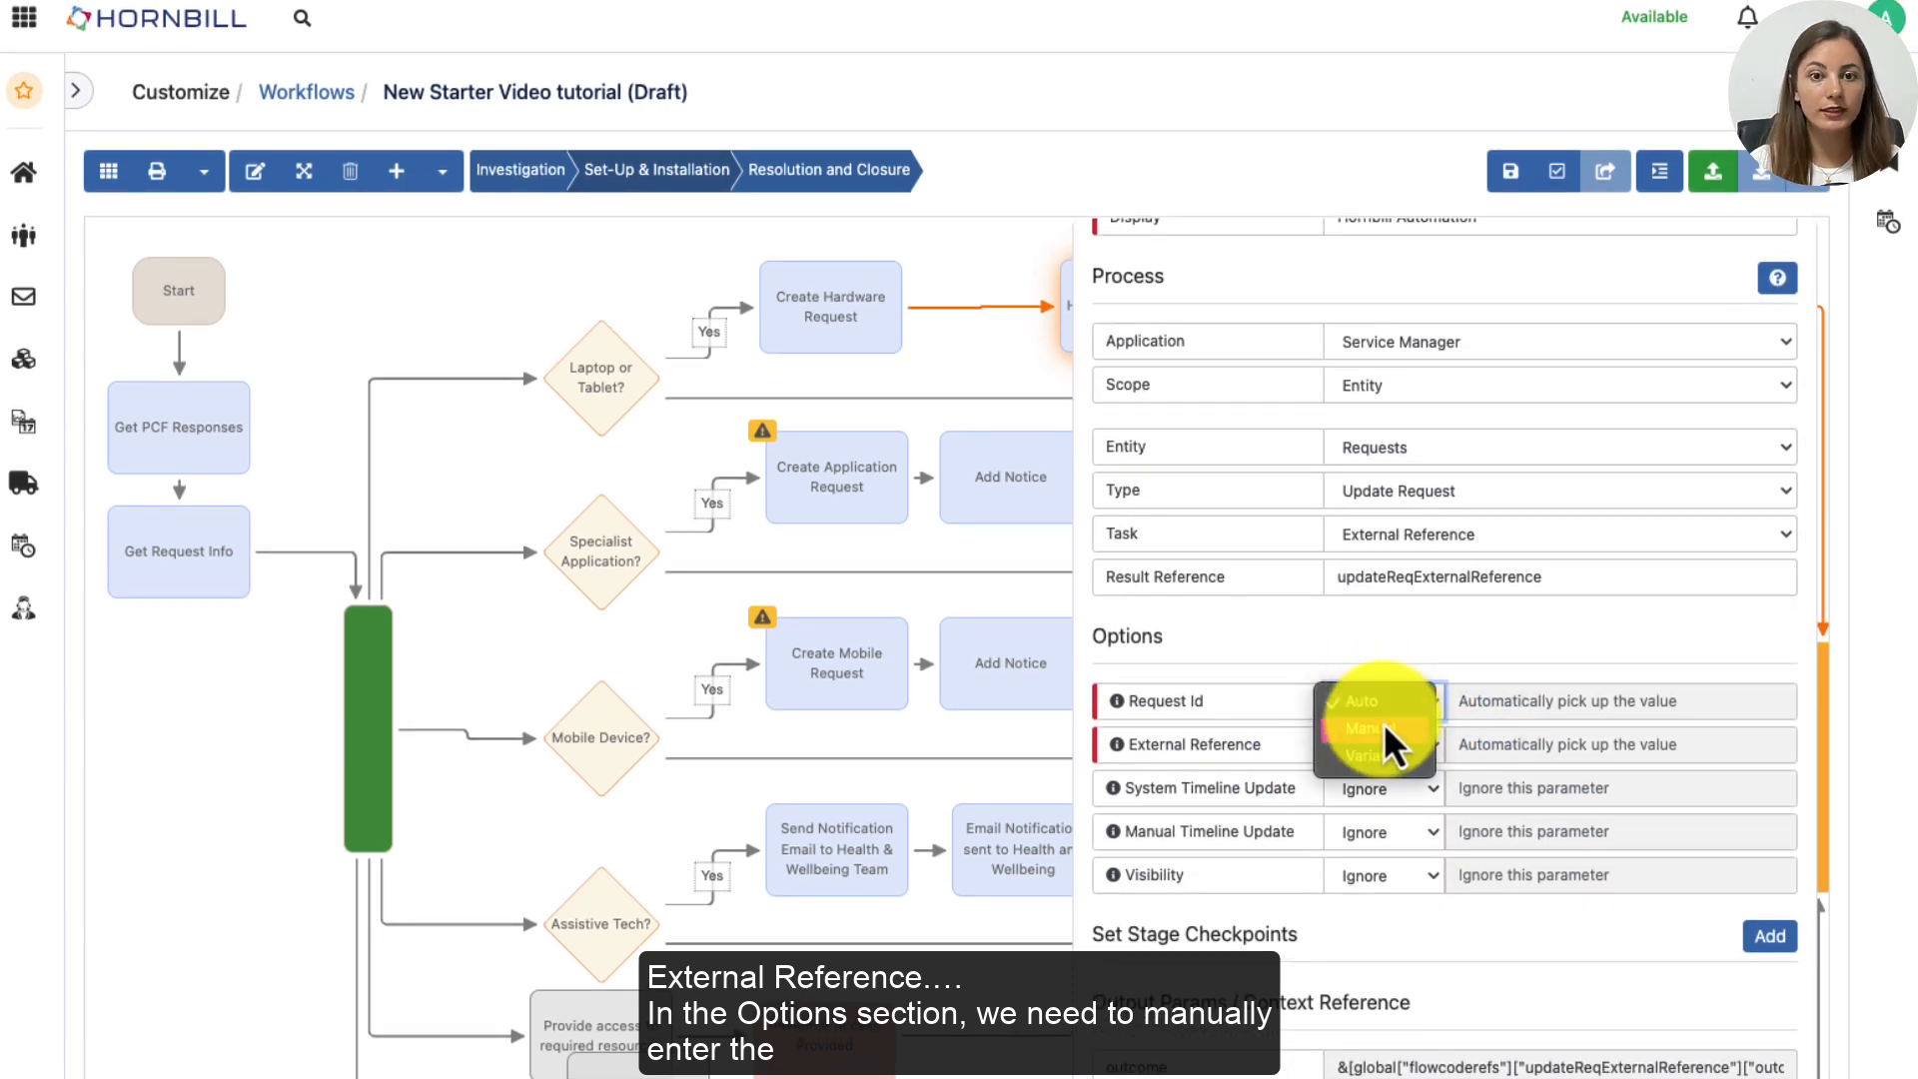
click(1376, 731)
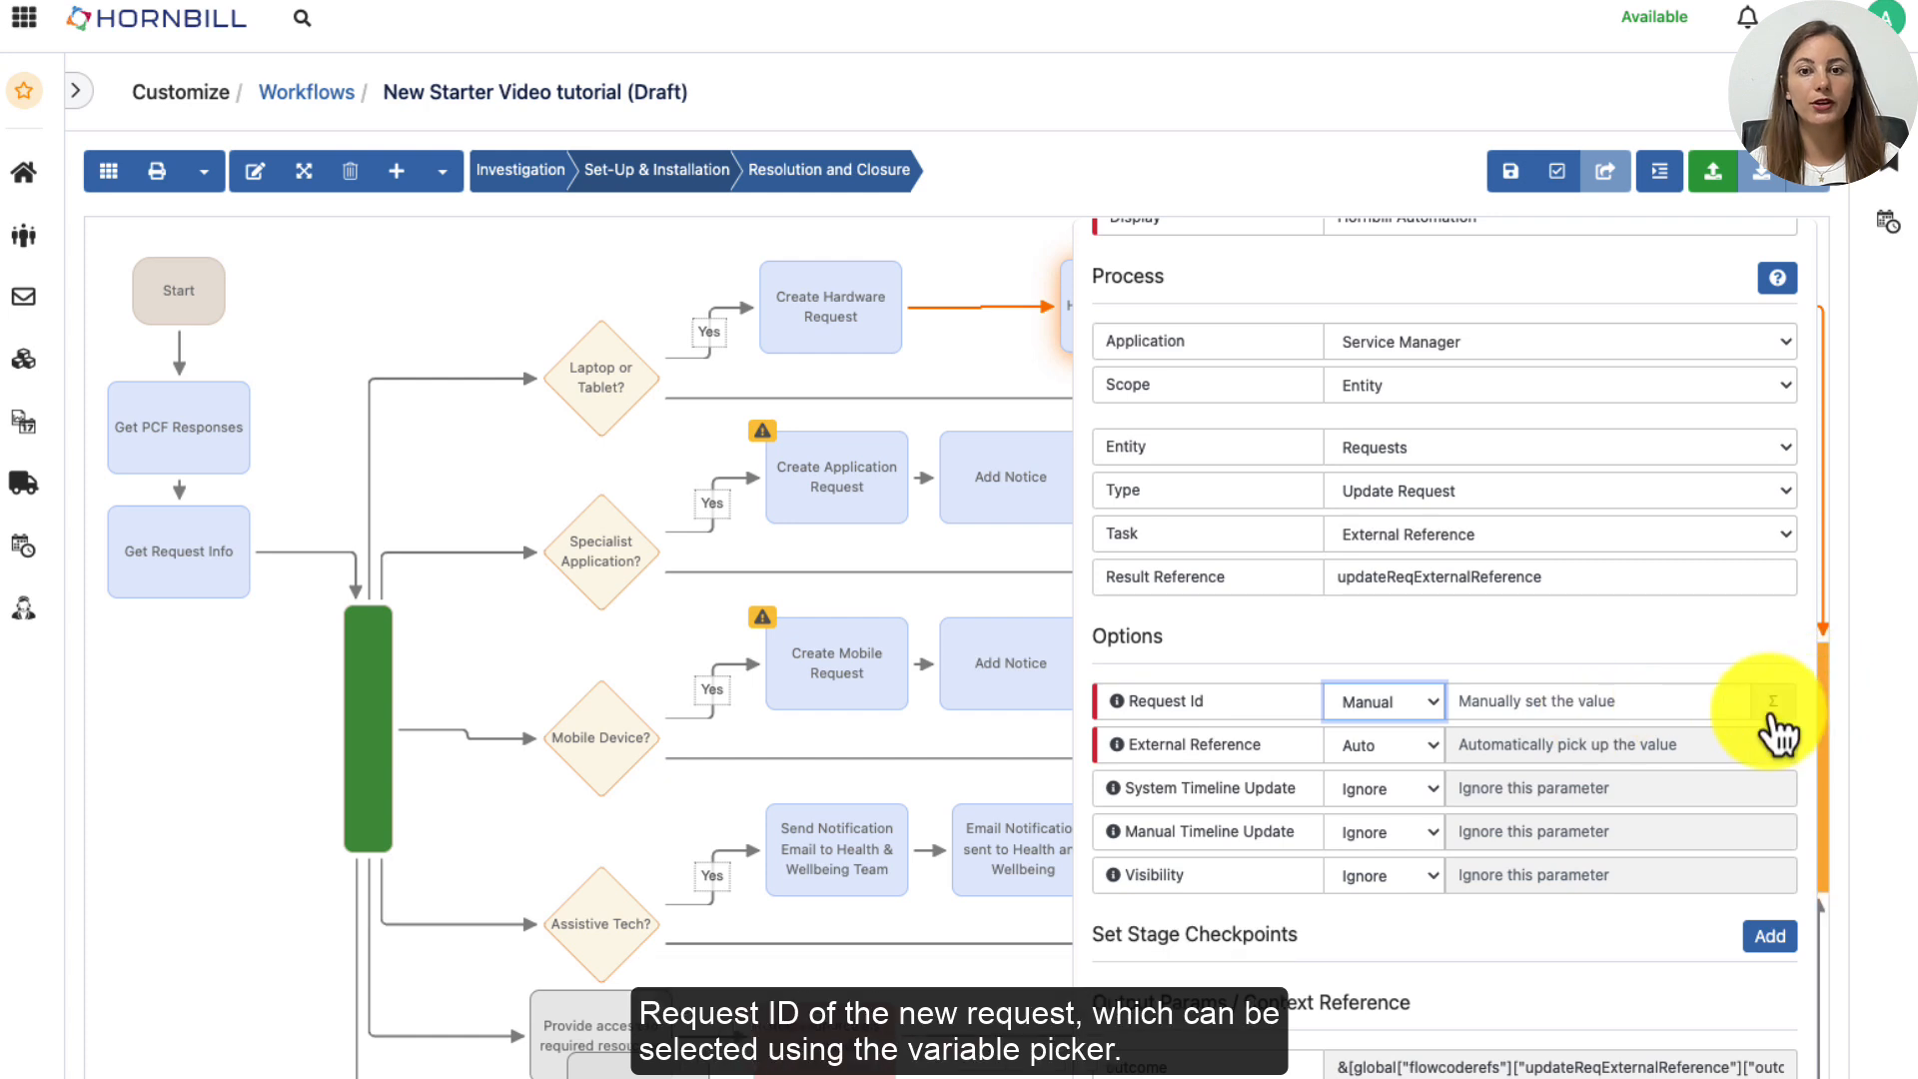
click(1766, 709)
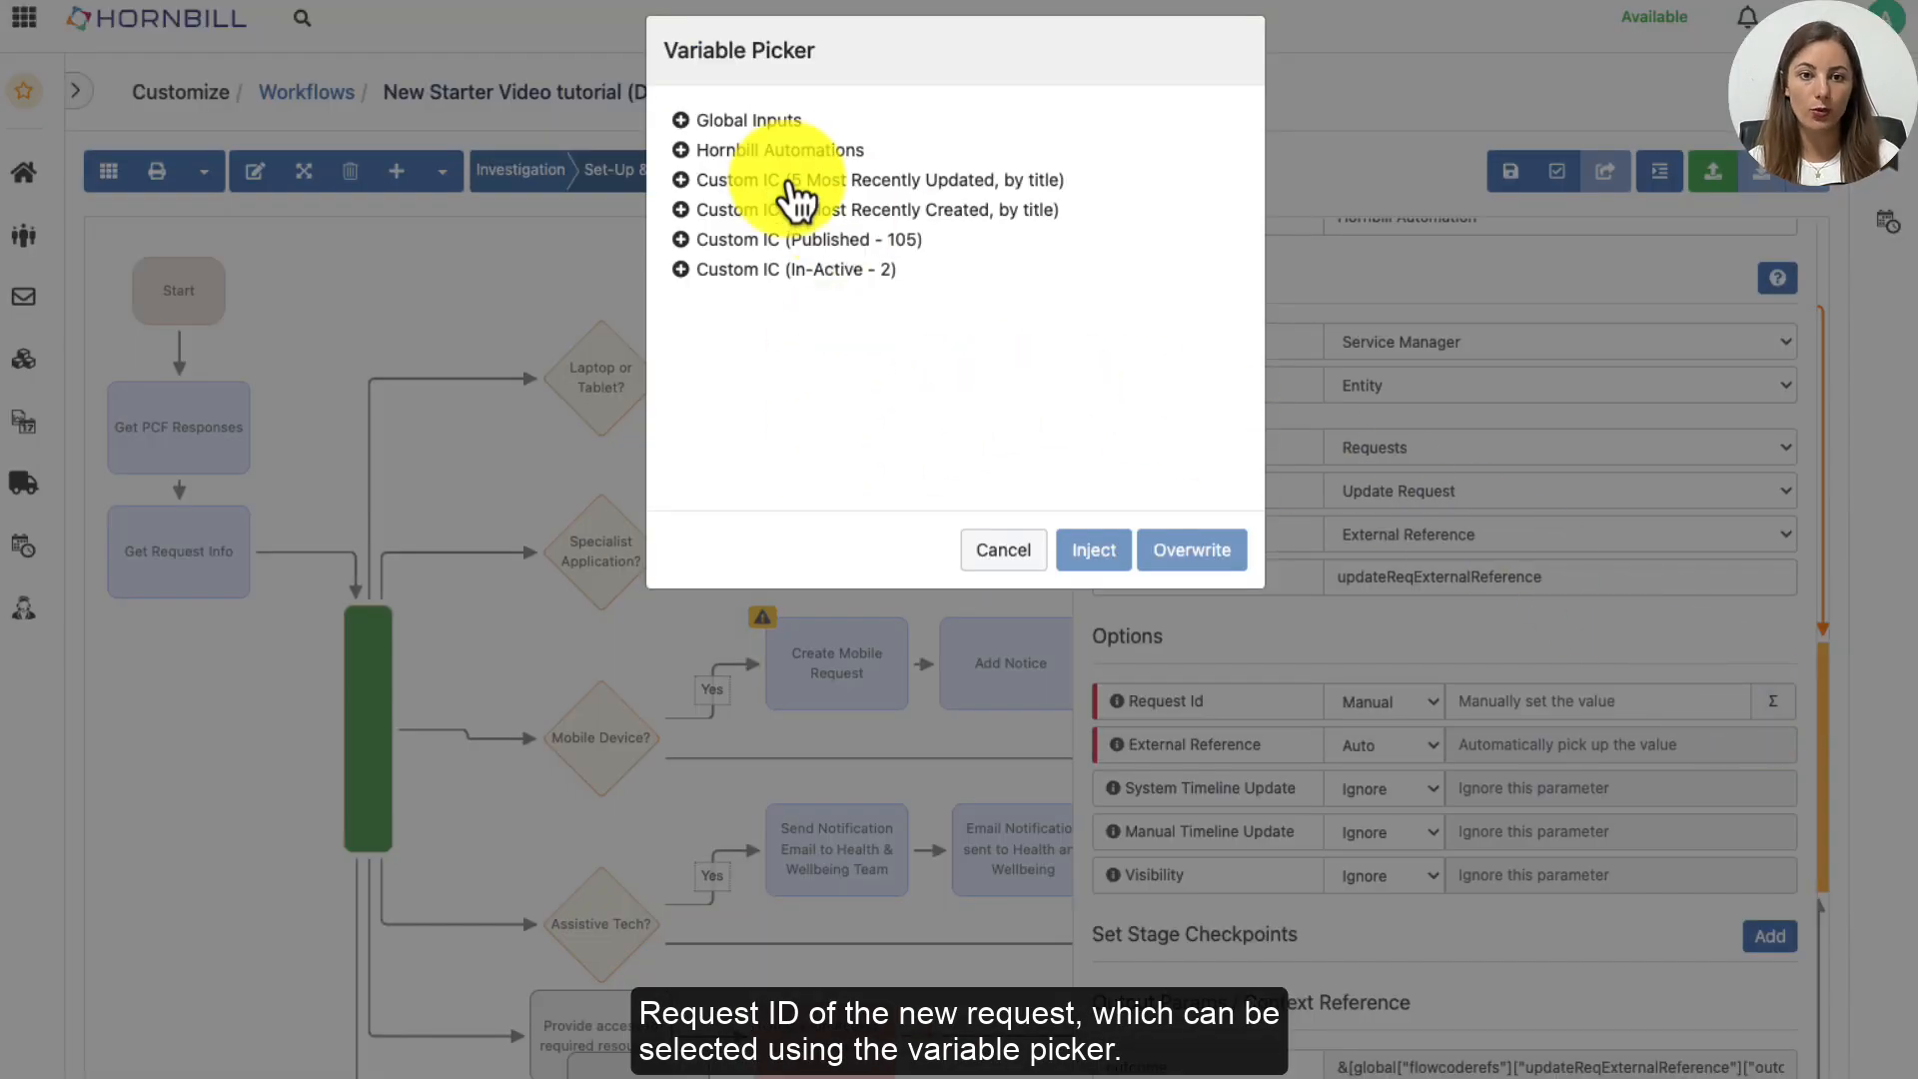
click(774, 150)
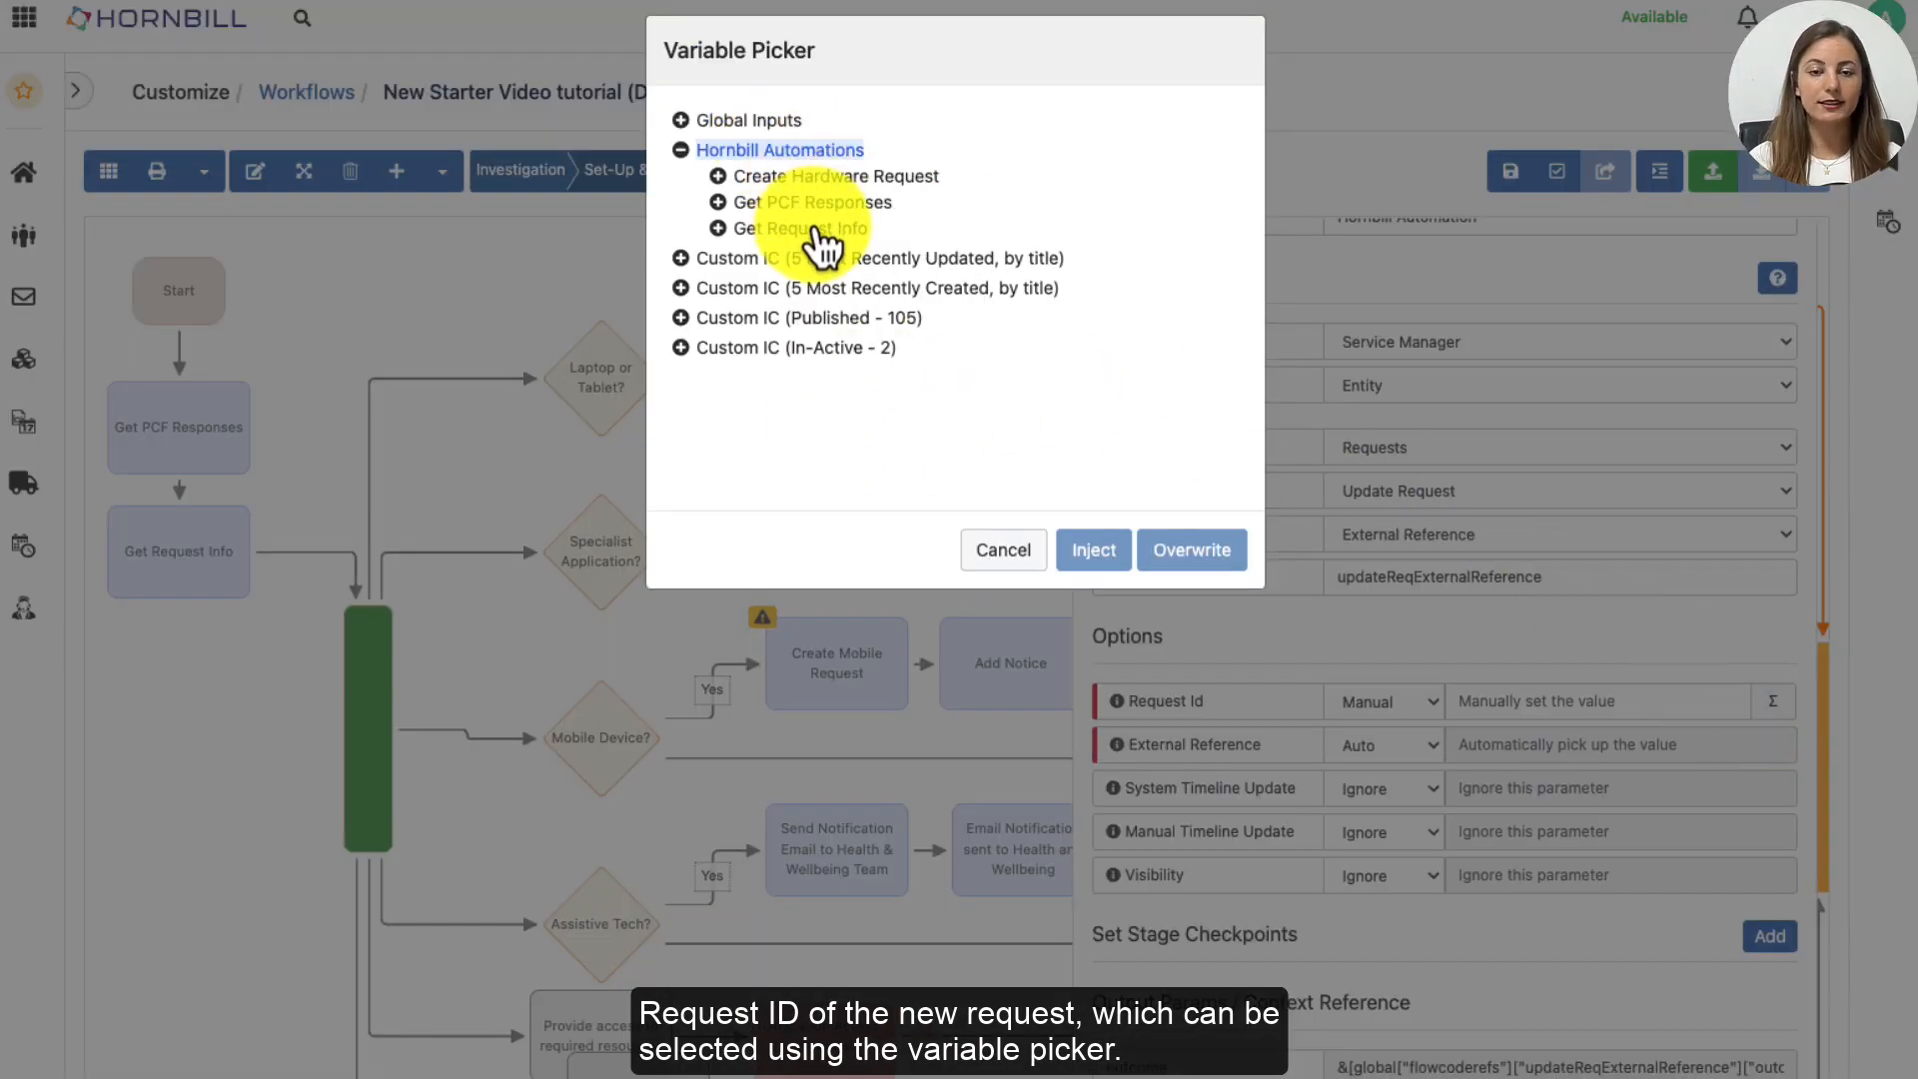
click(829, 178)
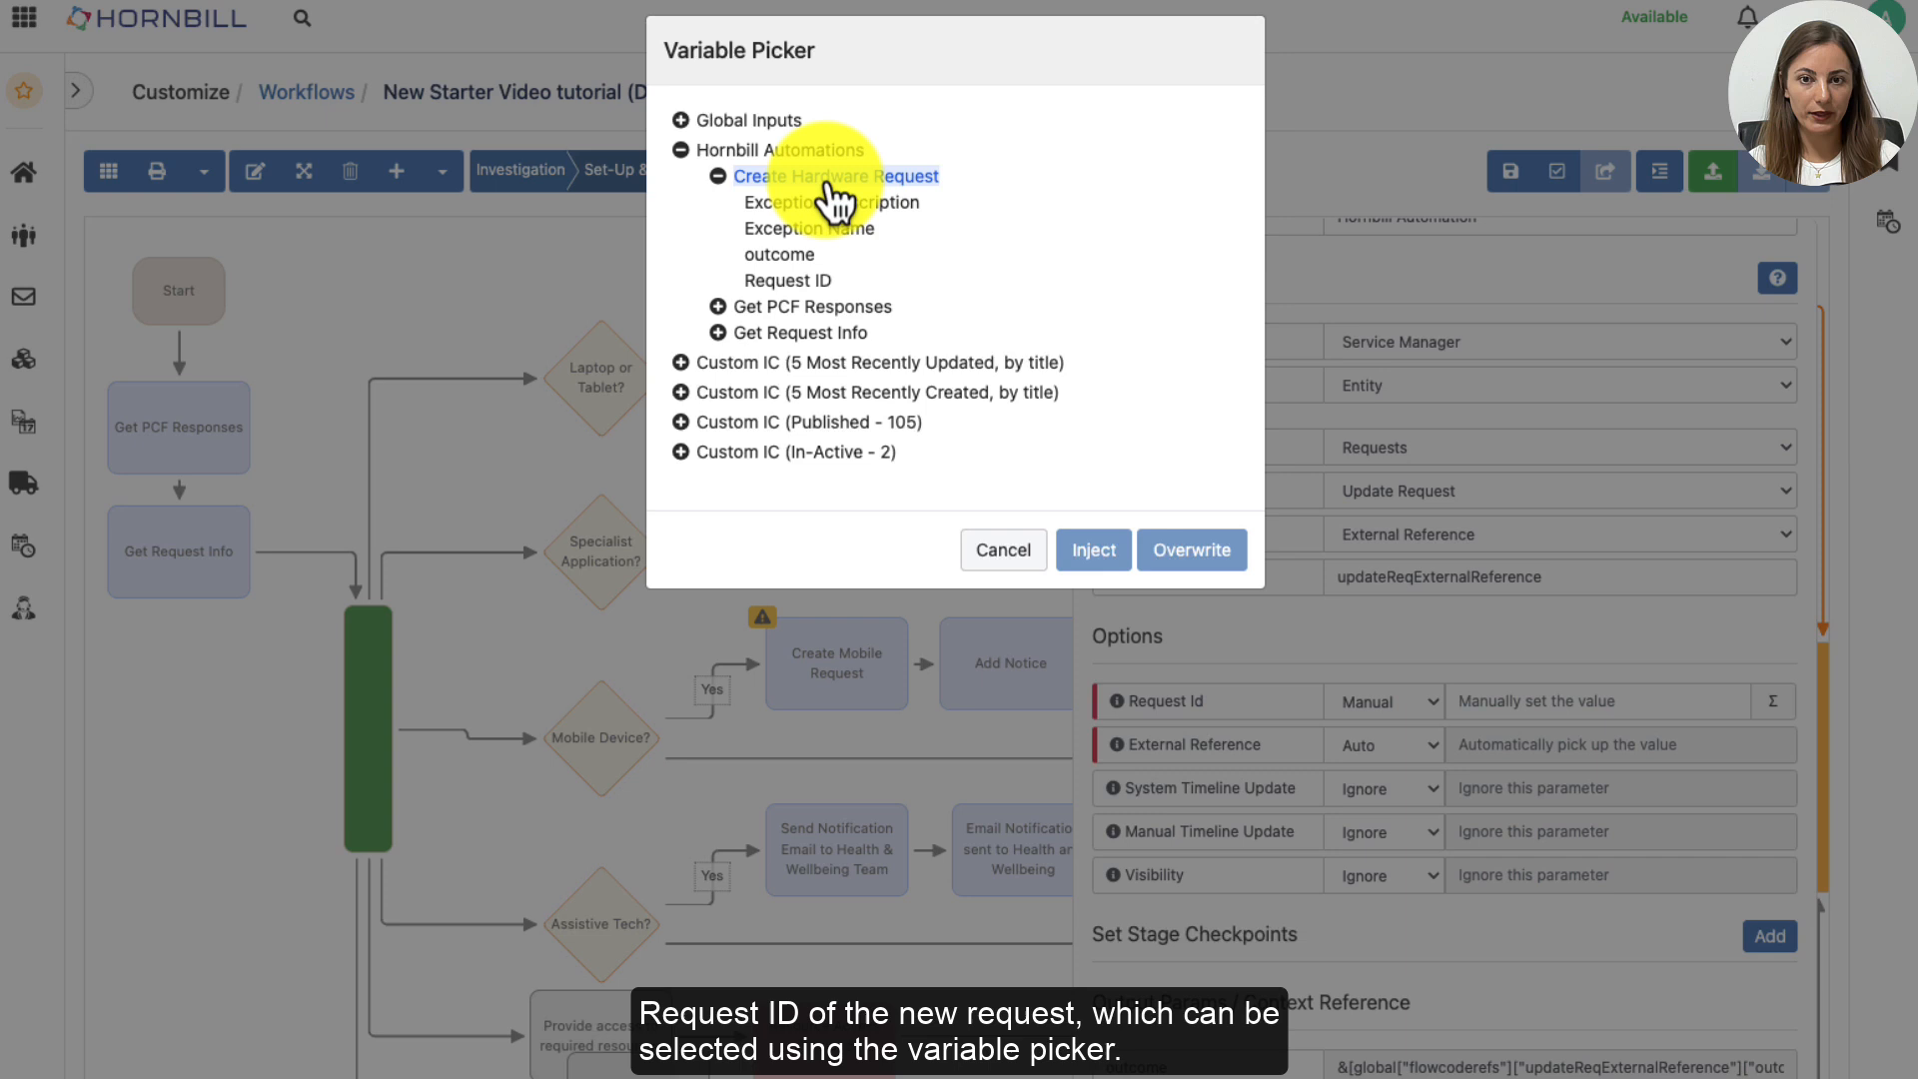
click(811, 283)
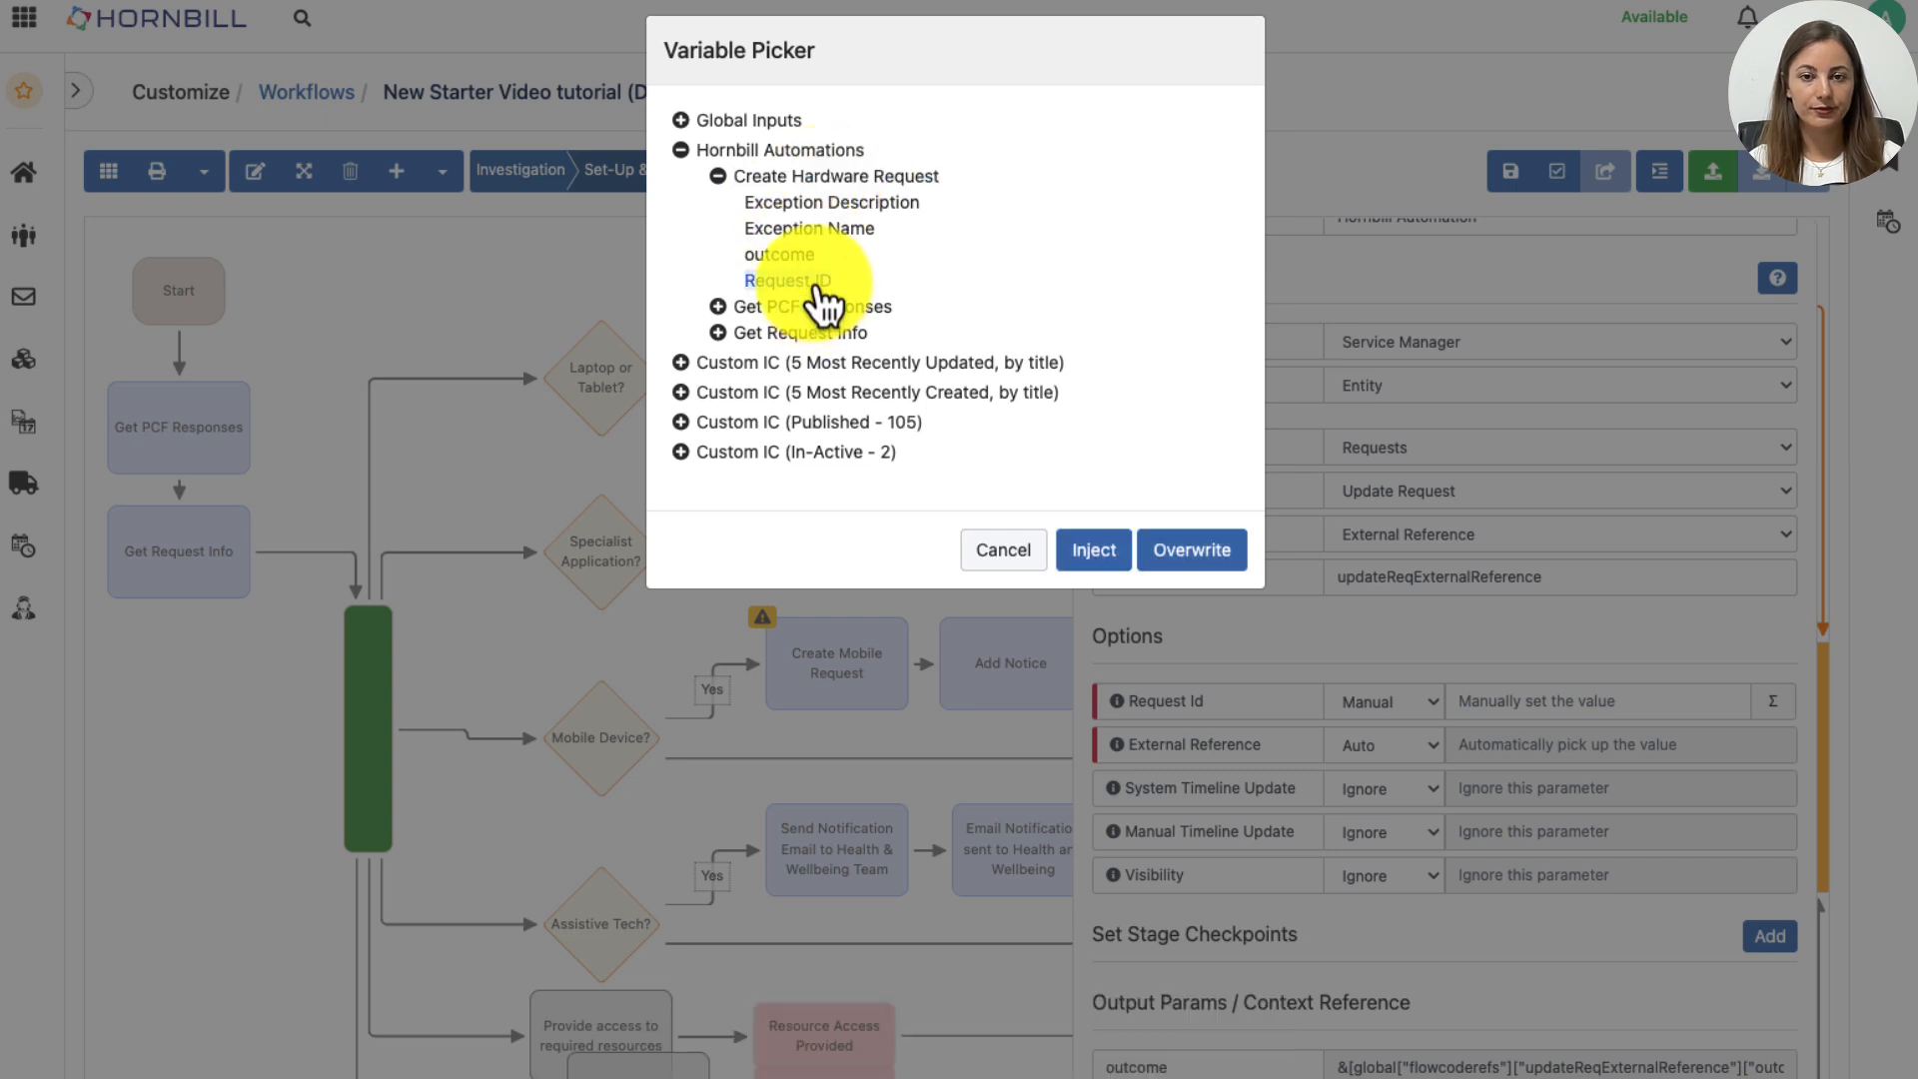
click(1192, 550)
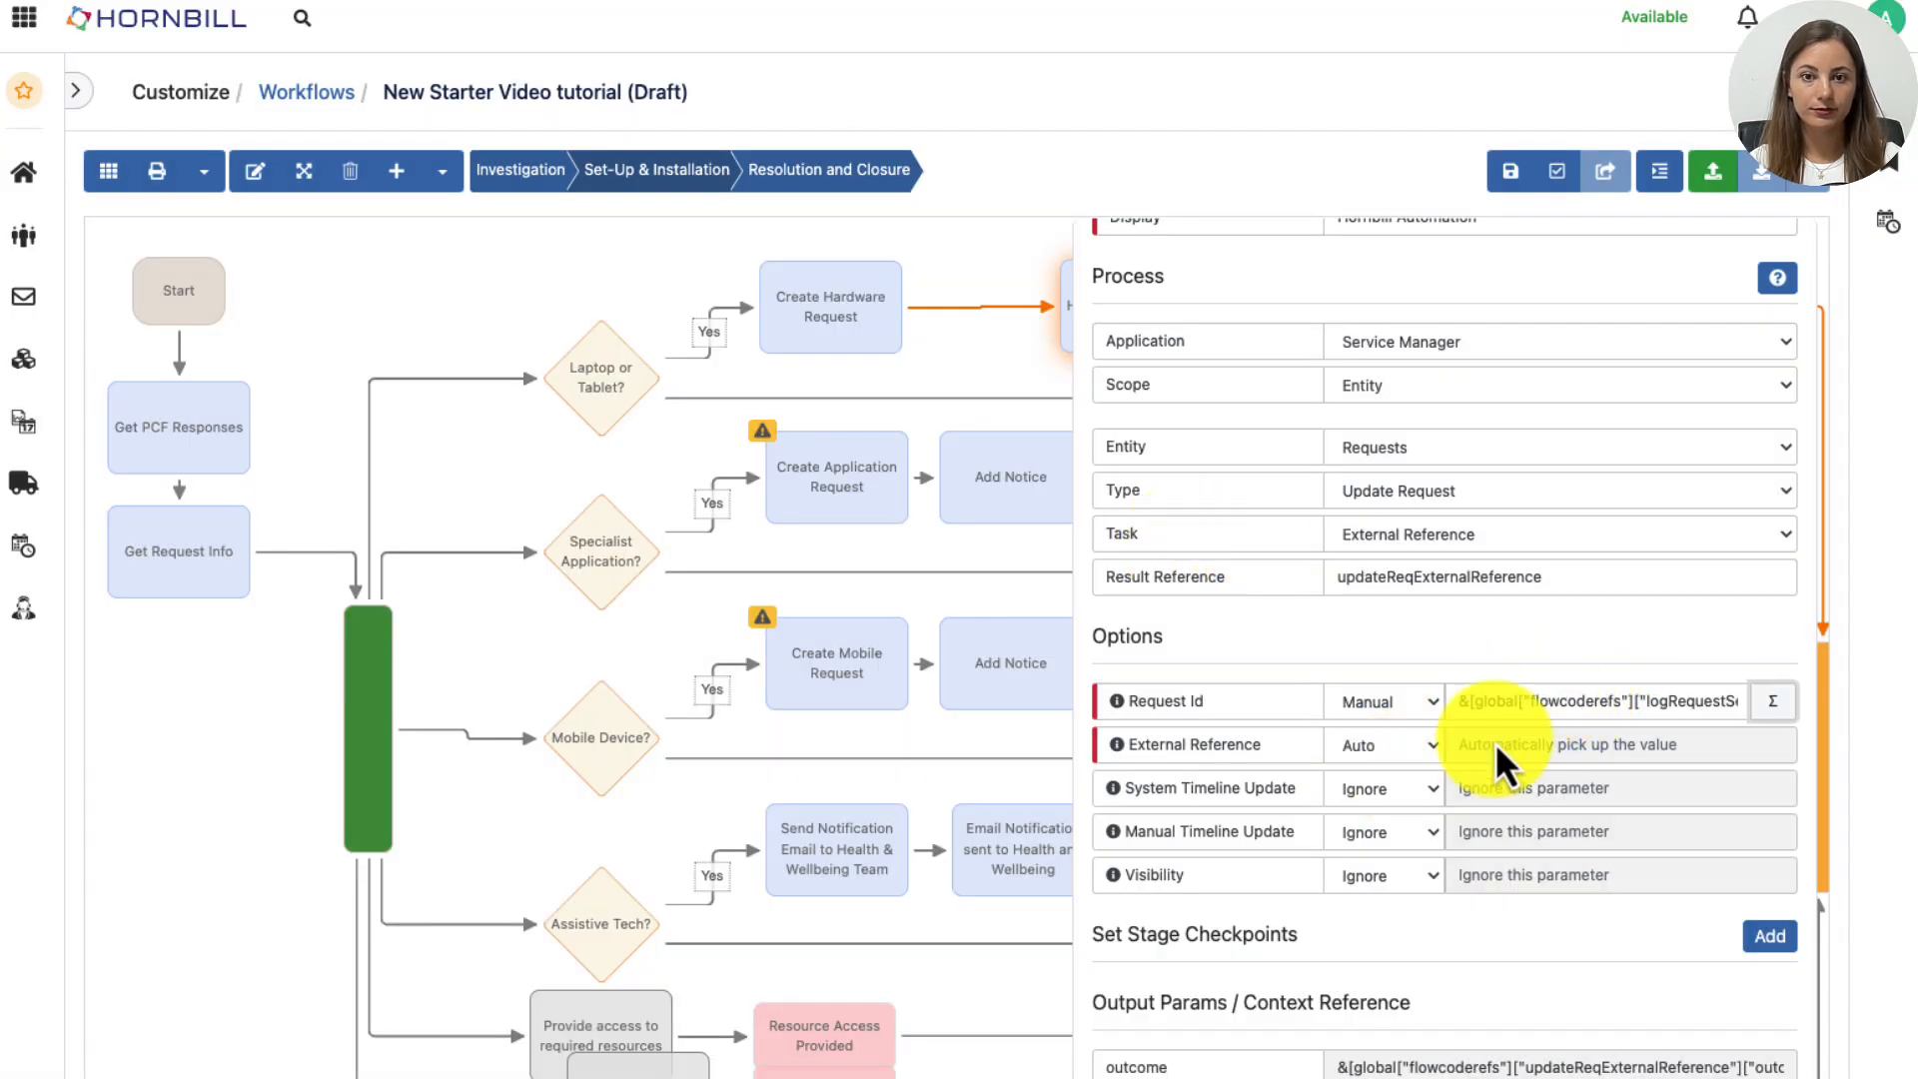
Set the External Reference option to Manual and fill it with the requestId variable from Global Inputs
click(1358, 754)
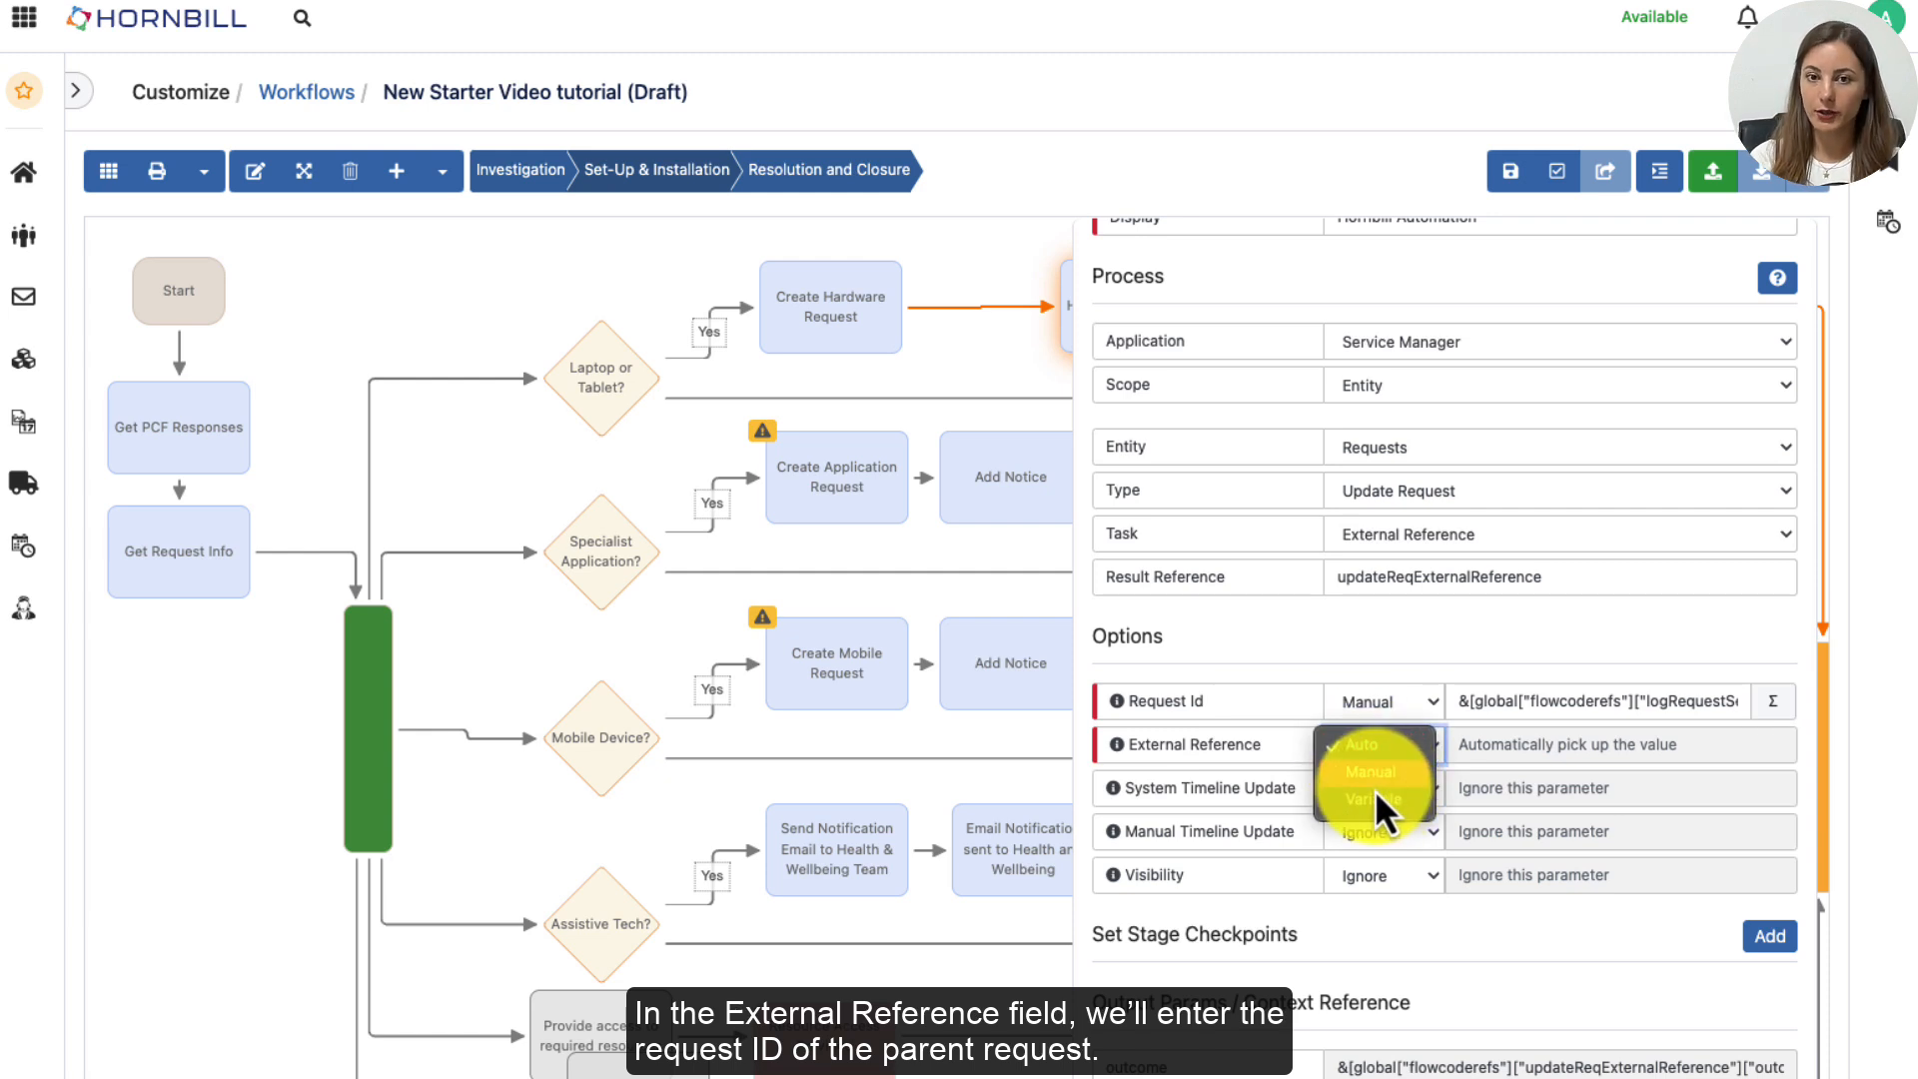
click(1392, 777)
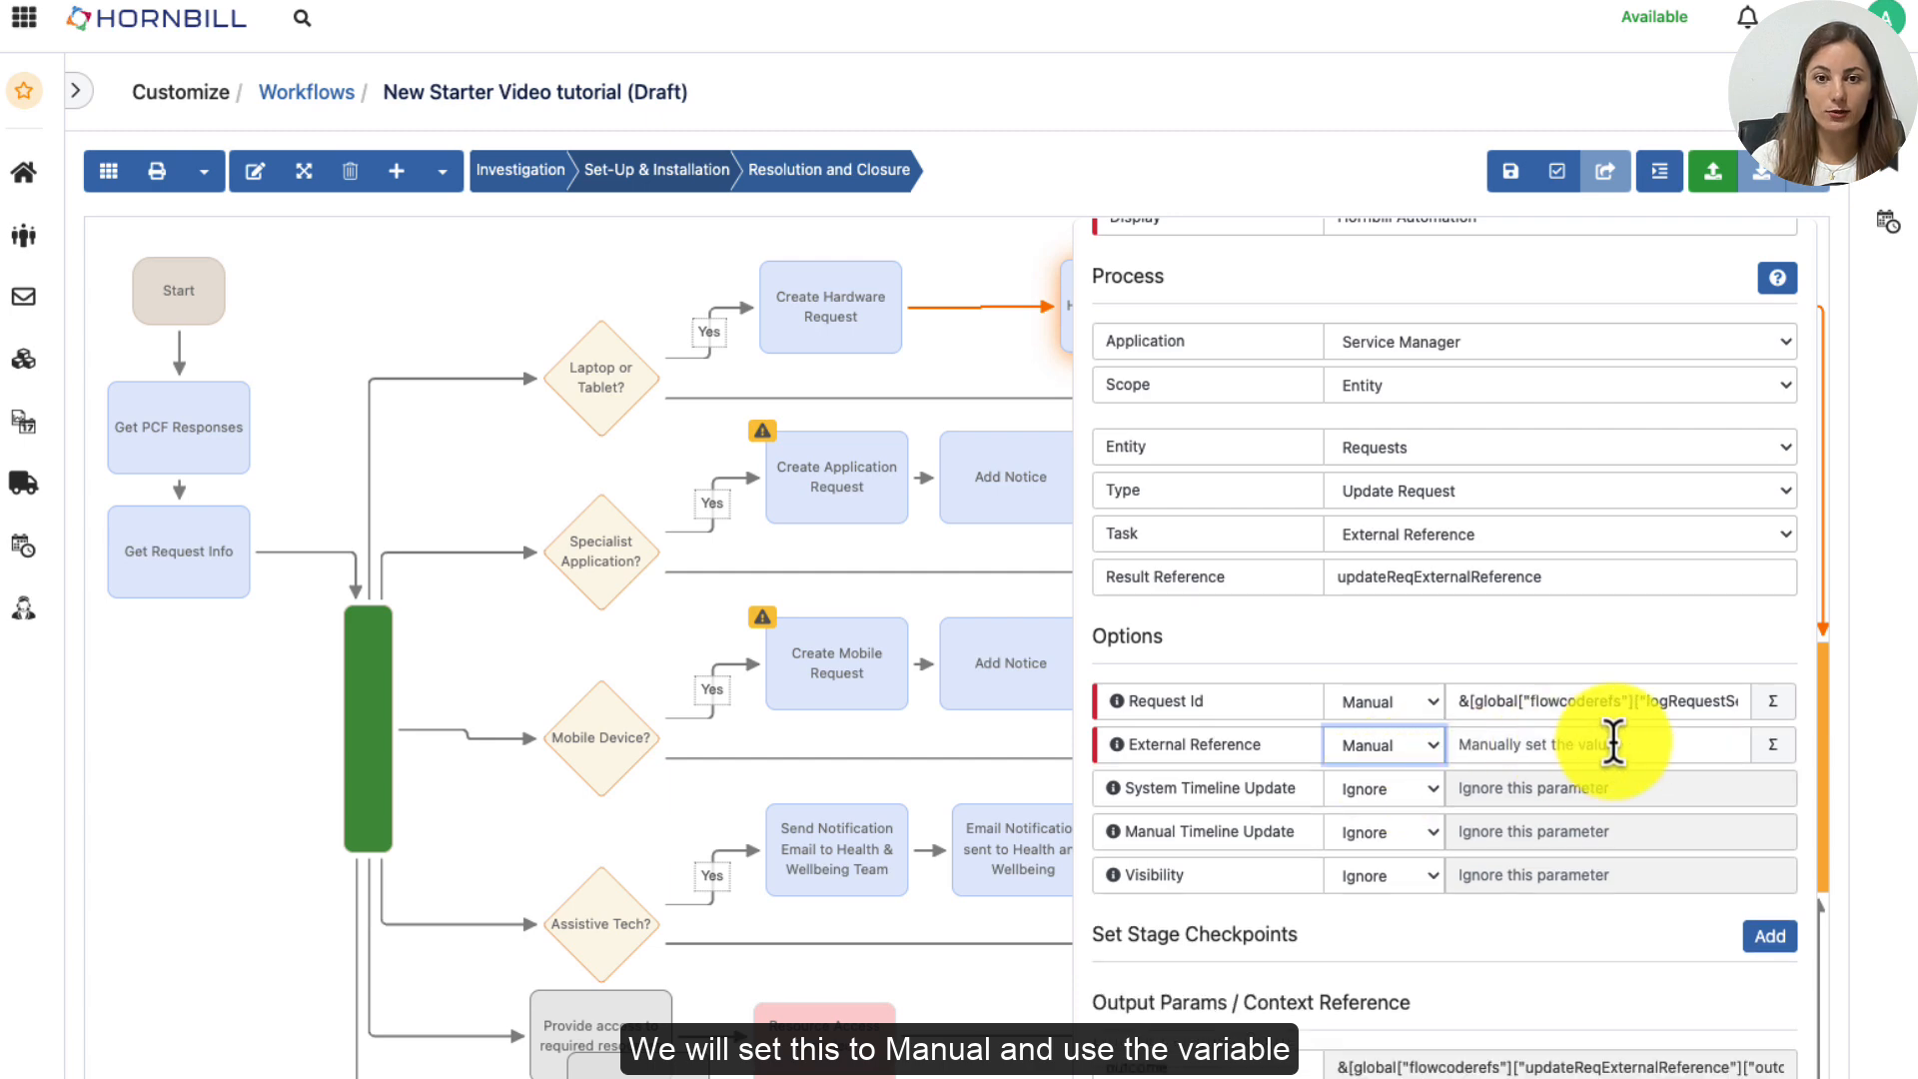
click(1773, 744)
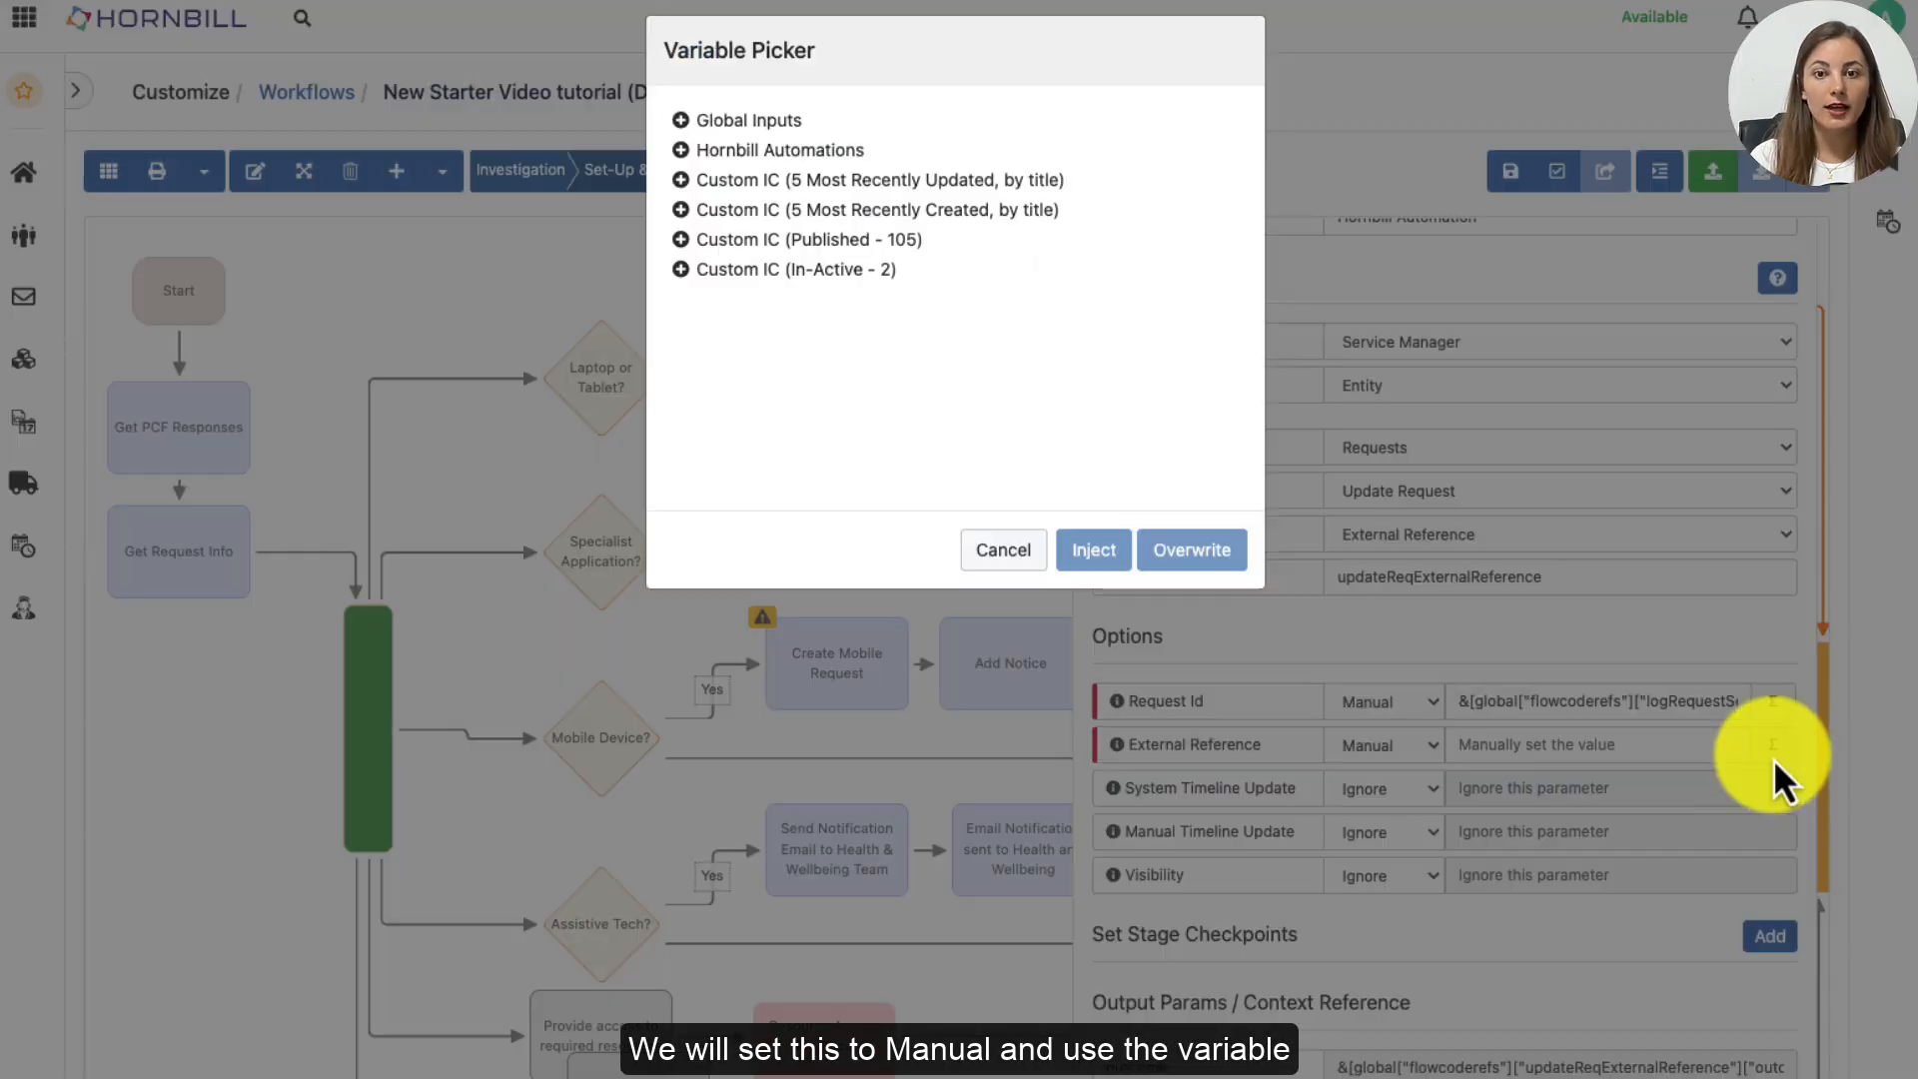
click(679, 123)
click(744, 147)
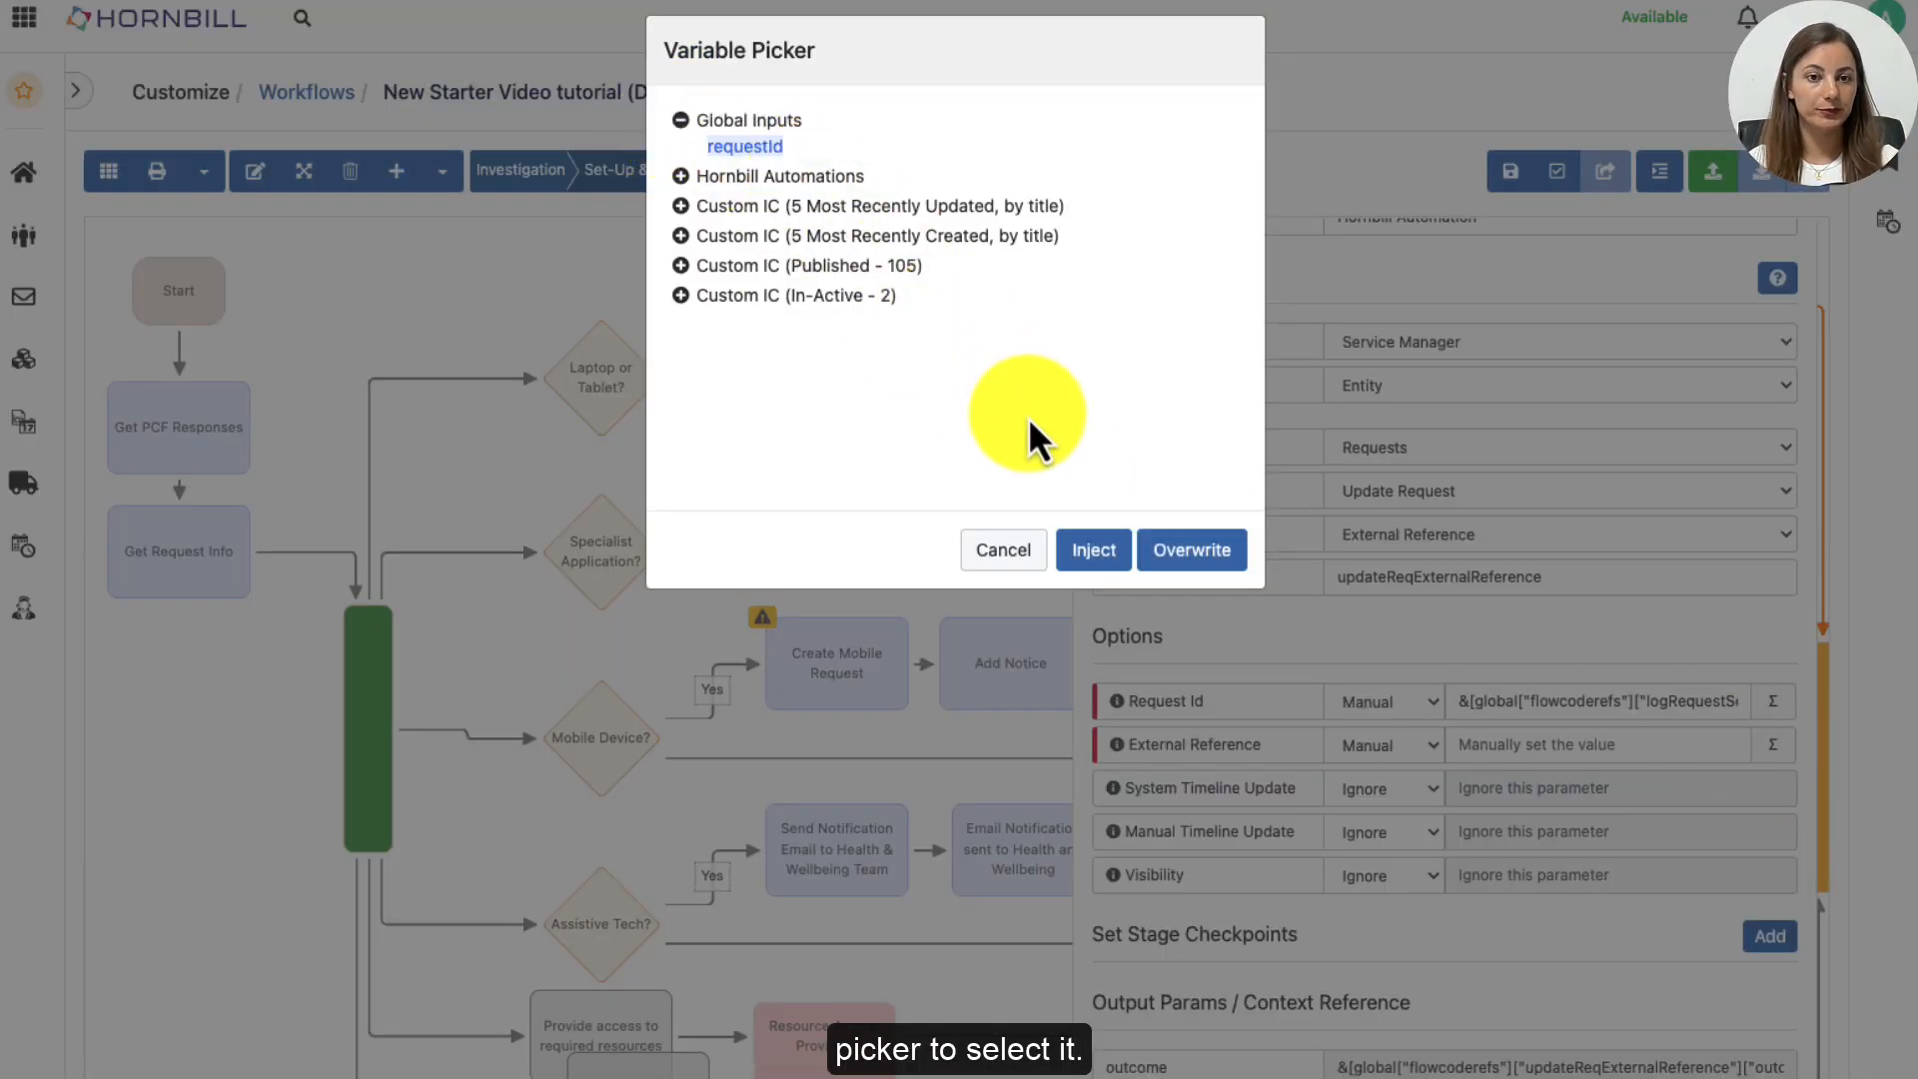
click(1183, 553)
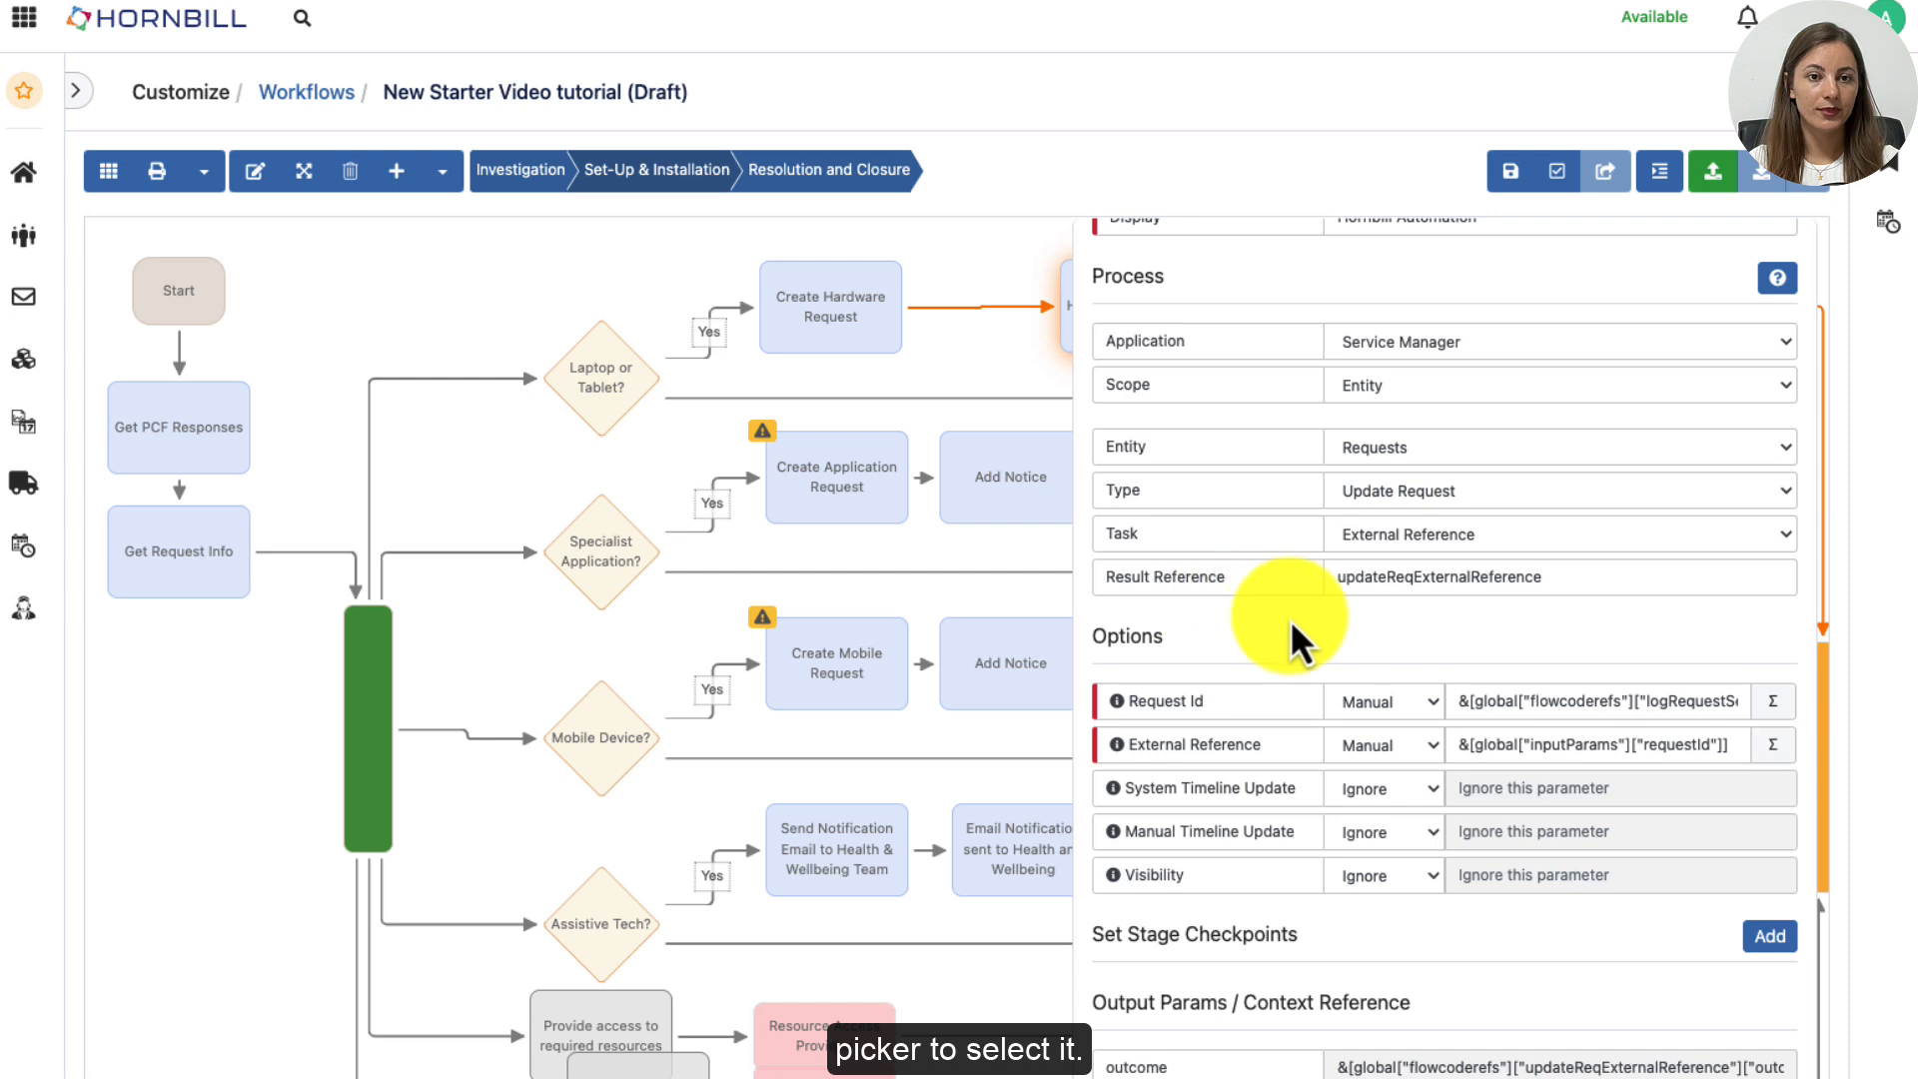
Change the node's display name to "Map to Parent Request" and close its settings
scroll(1358, 663, up, 3)
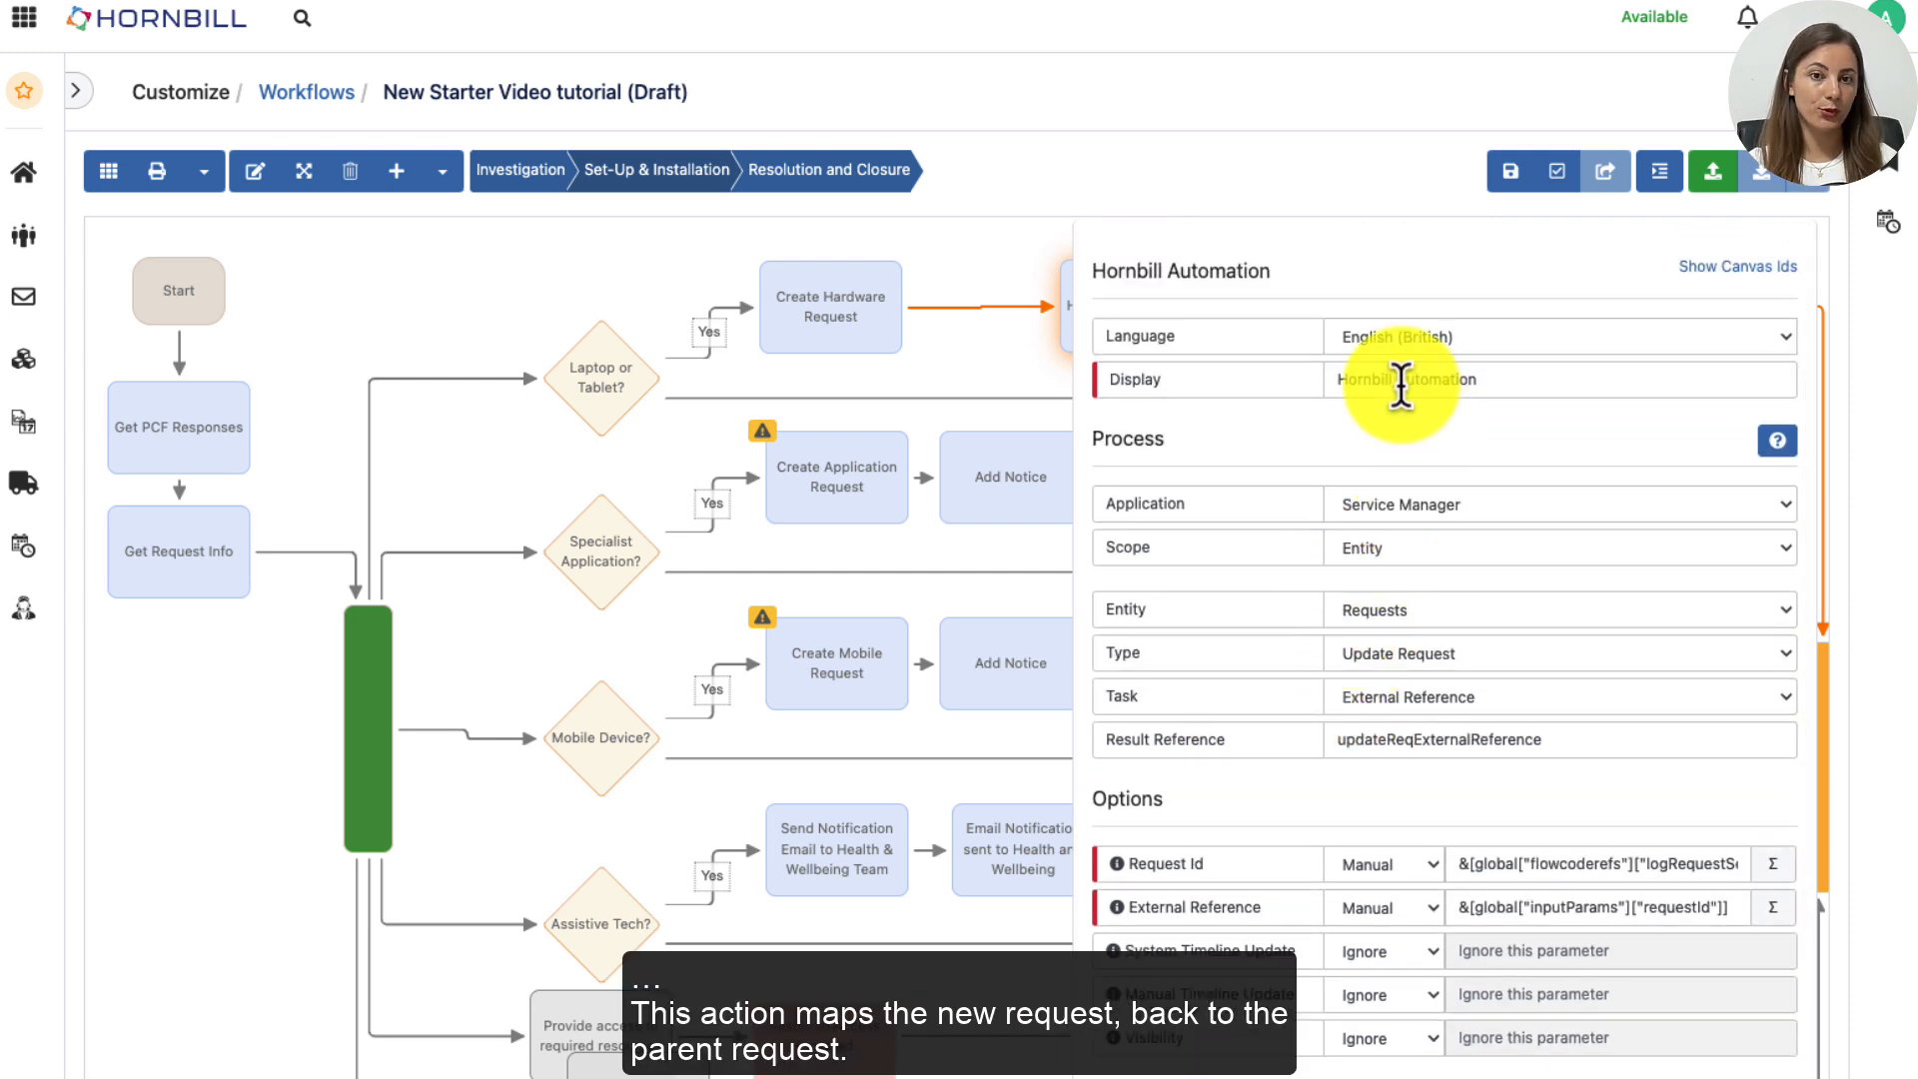
triple_click(1402, 382)
text(Map)
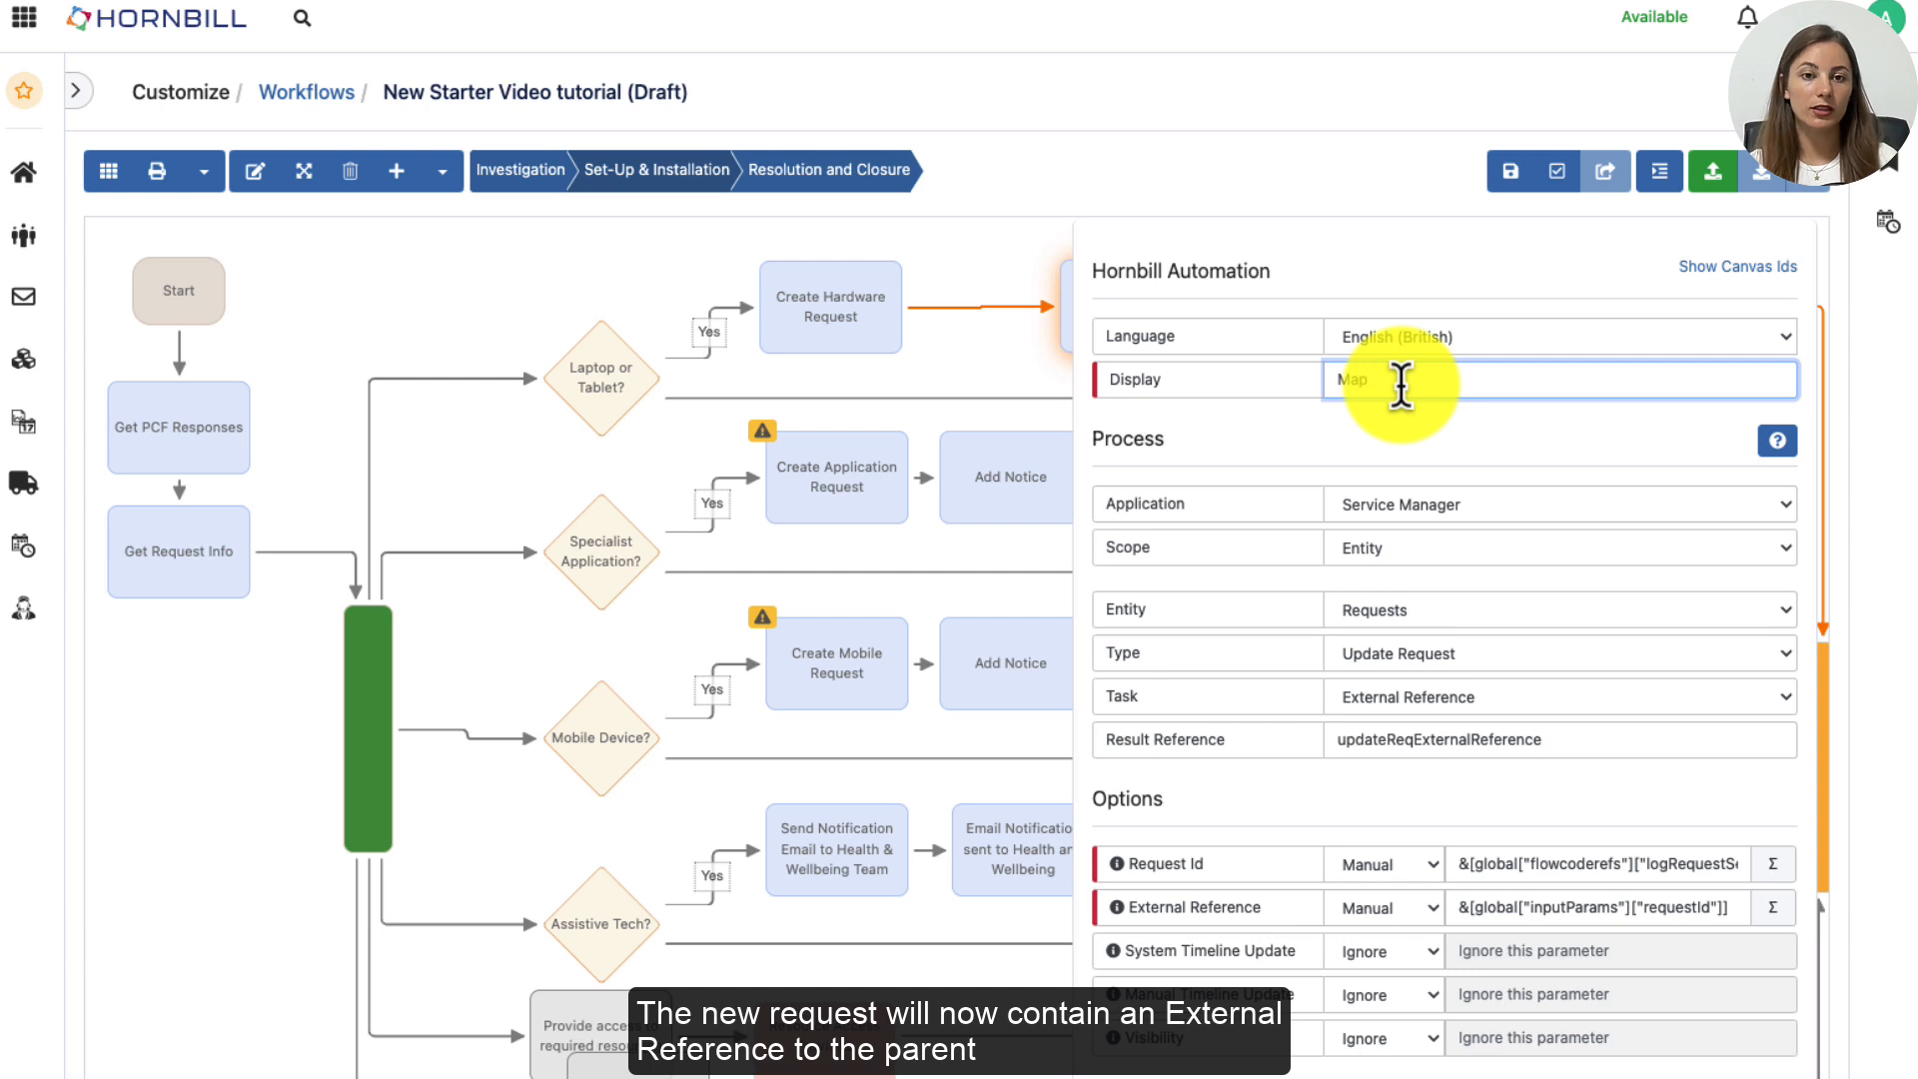
text( Pa)
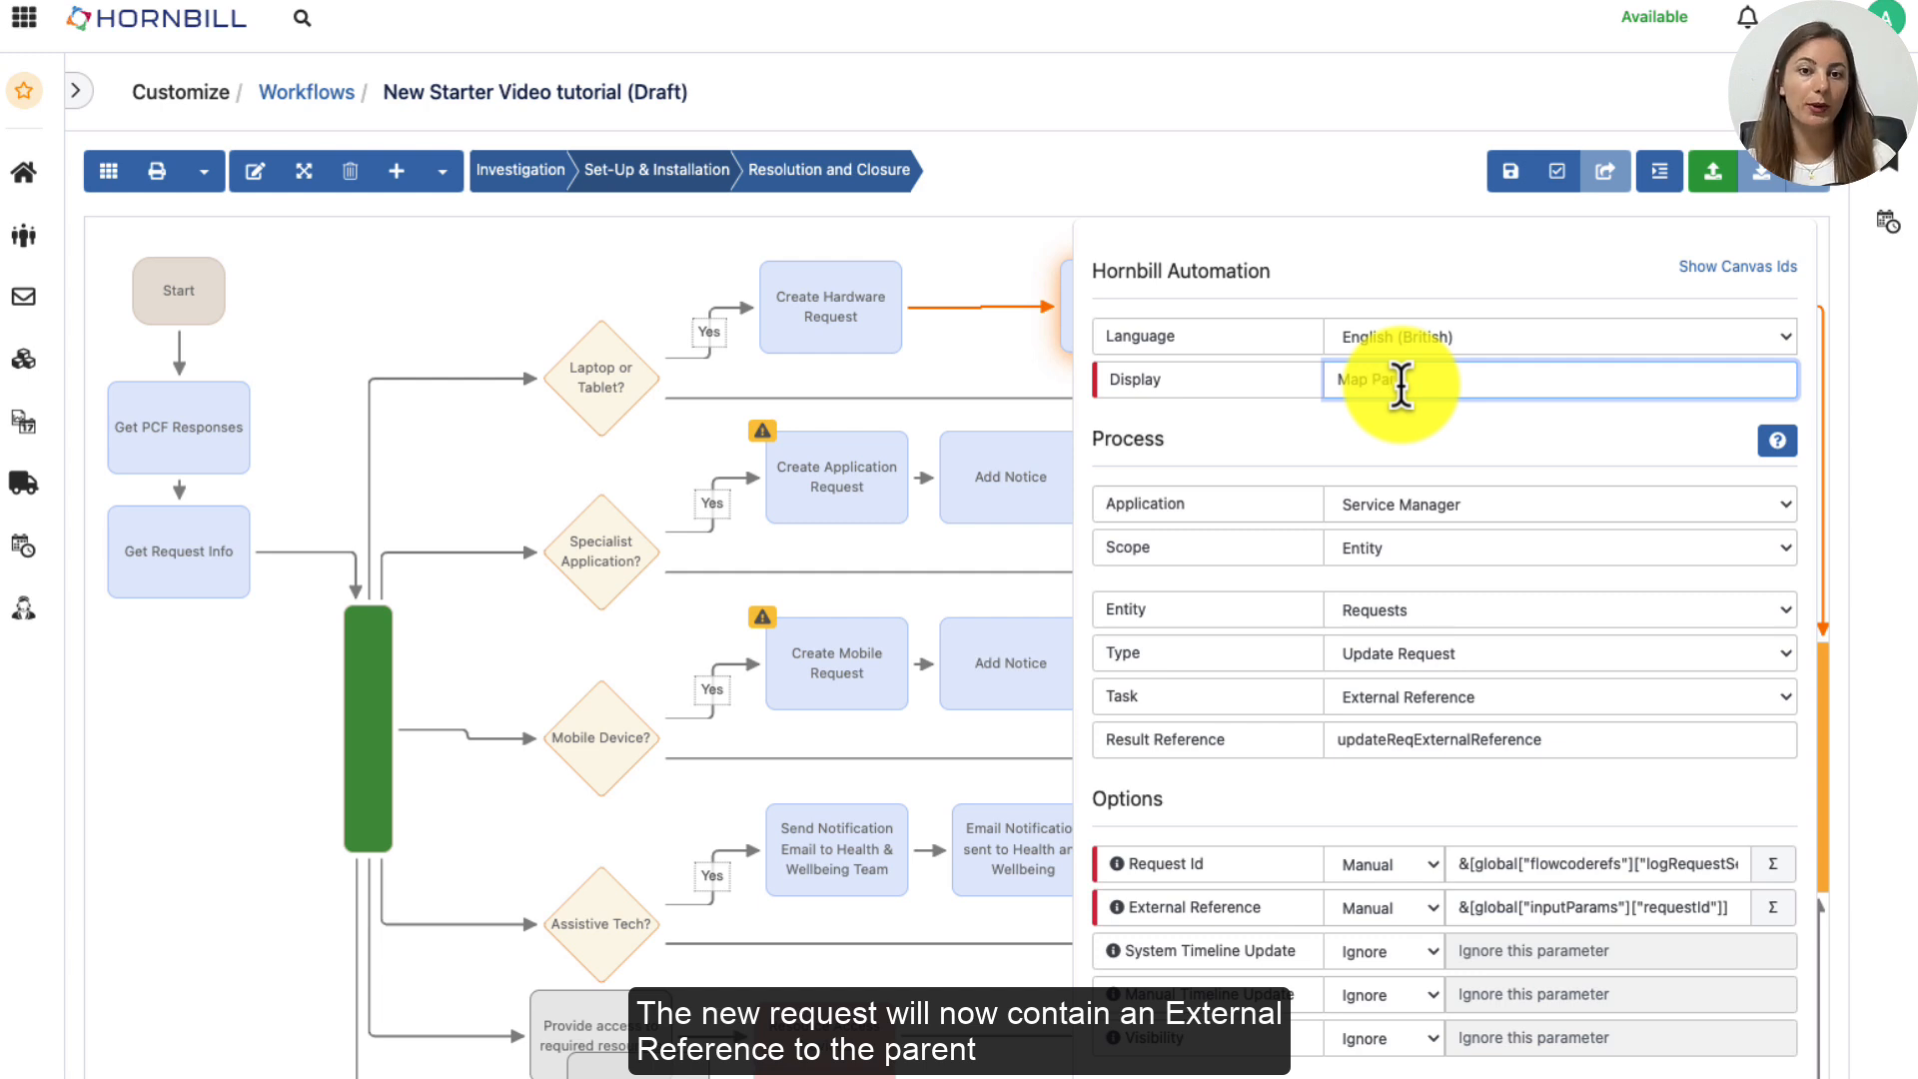
text(rent Request)
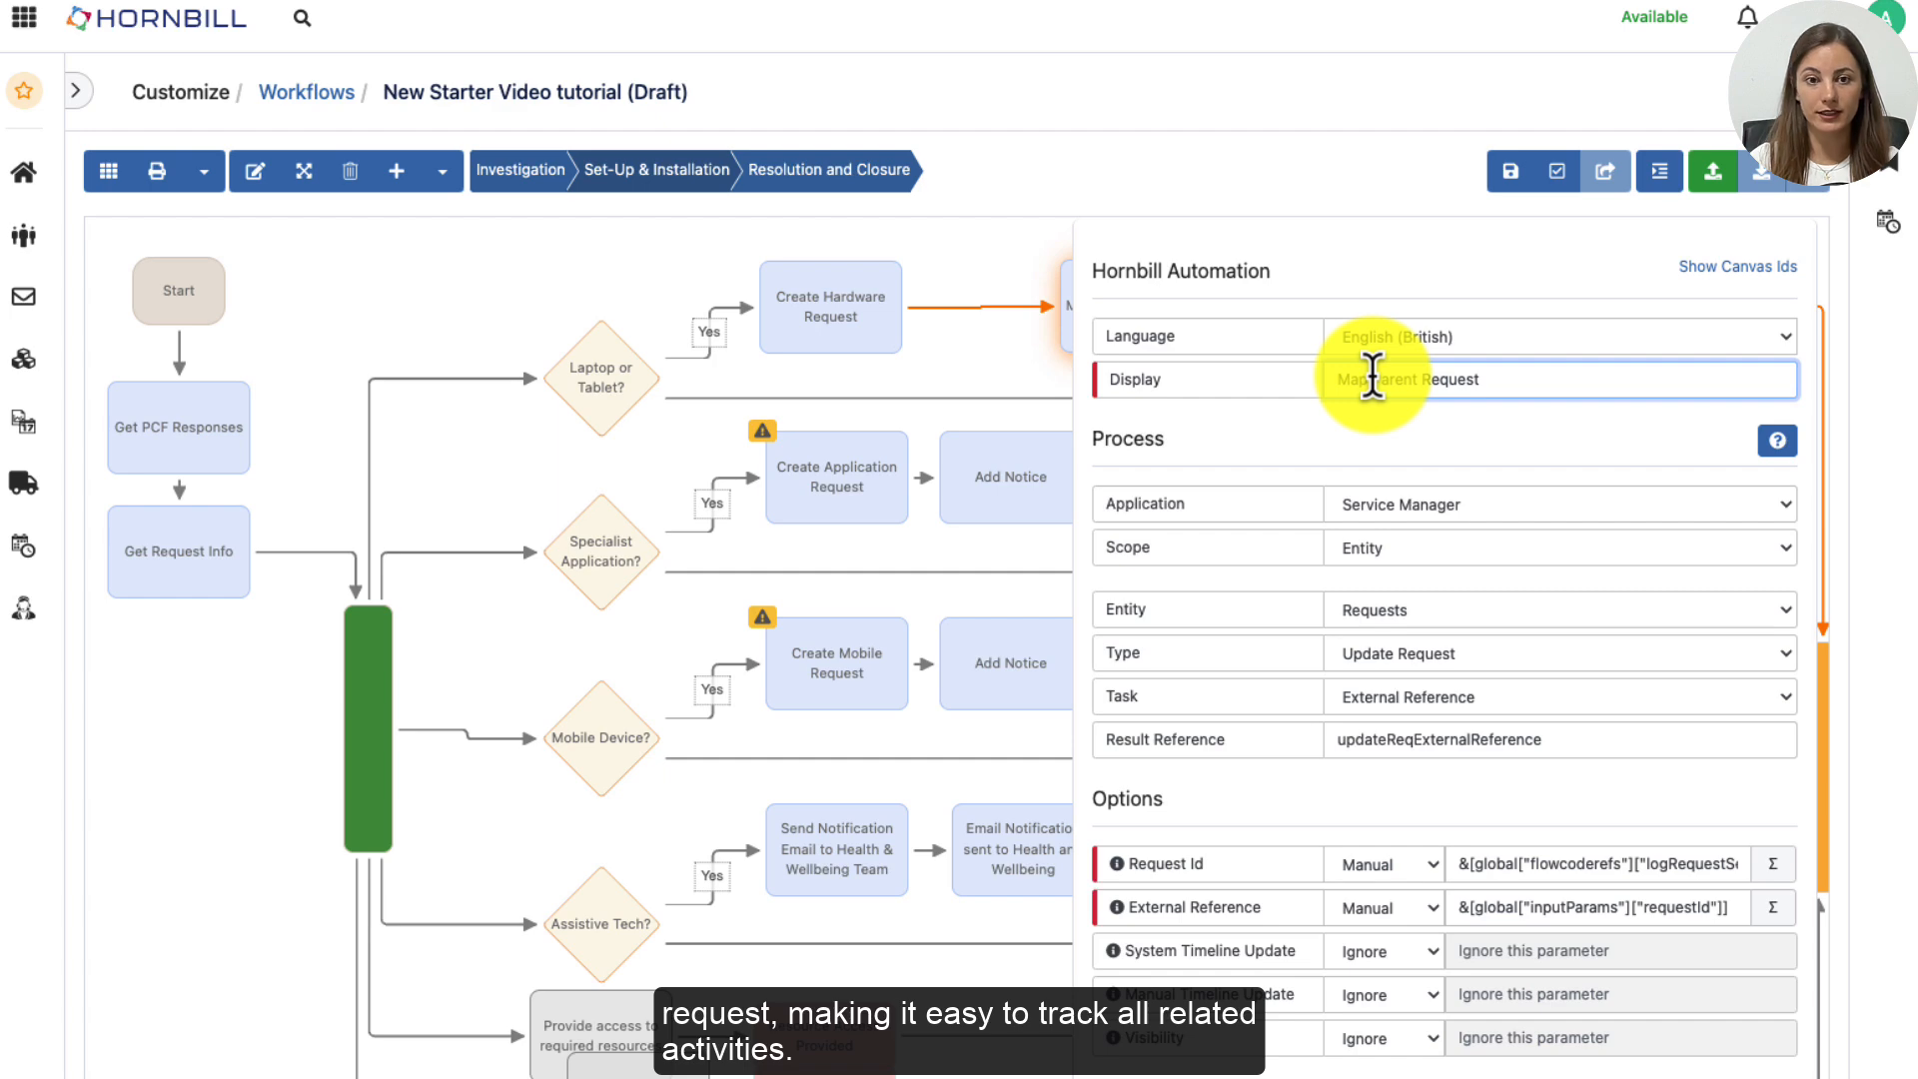
click(1373, 378)
text(to)
click(1287, 452)
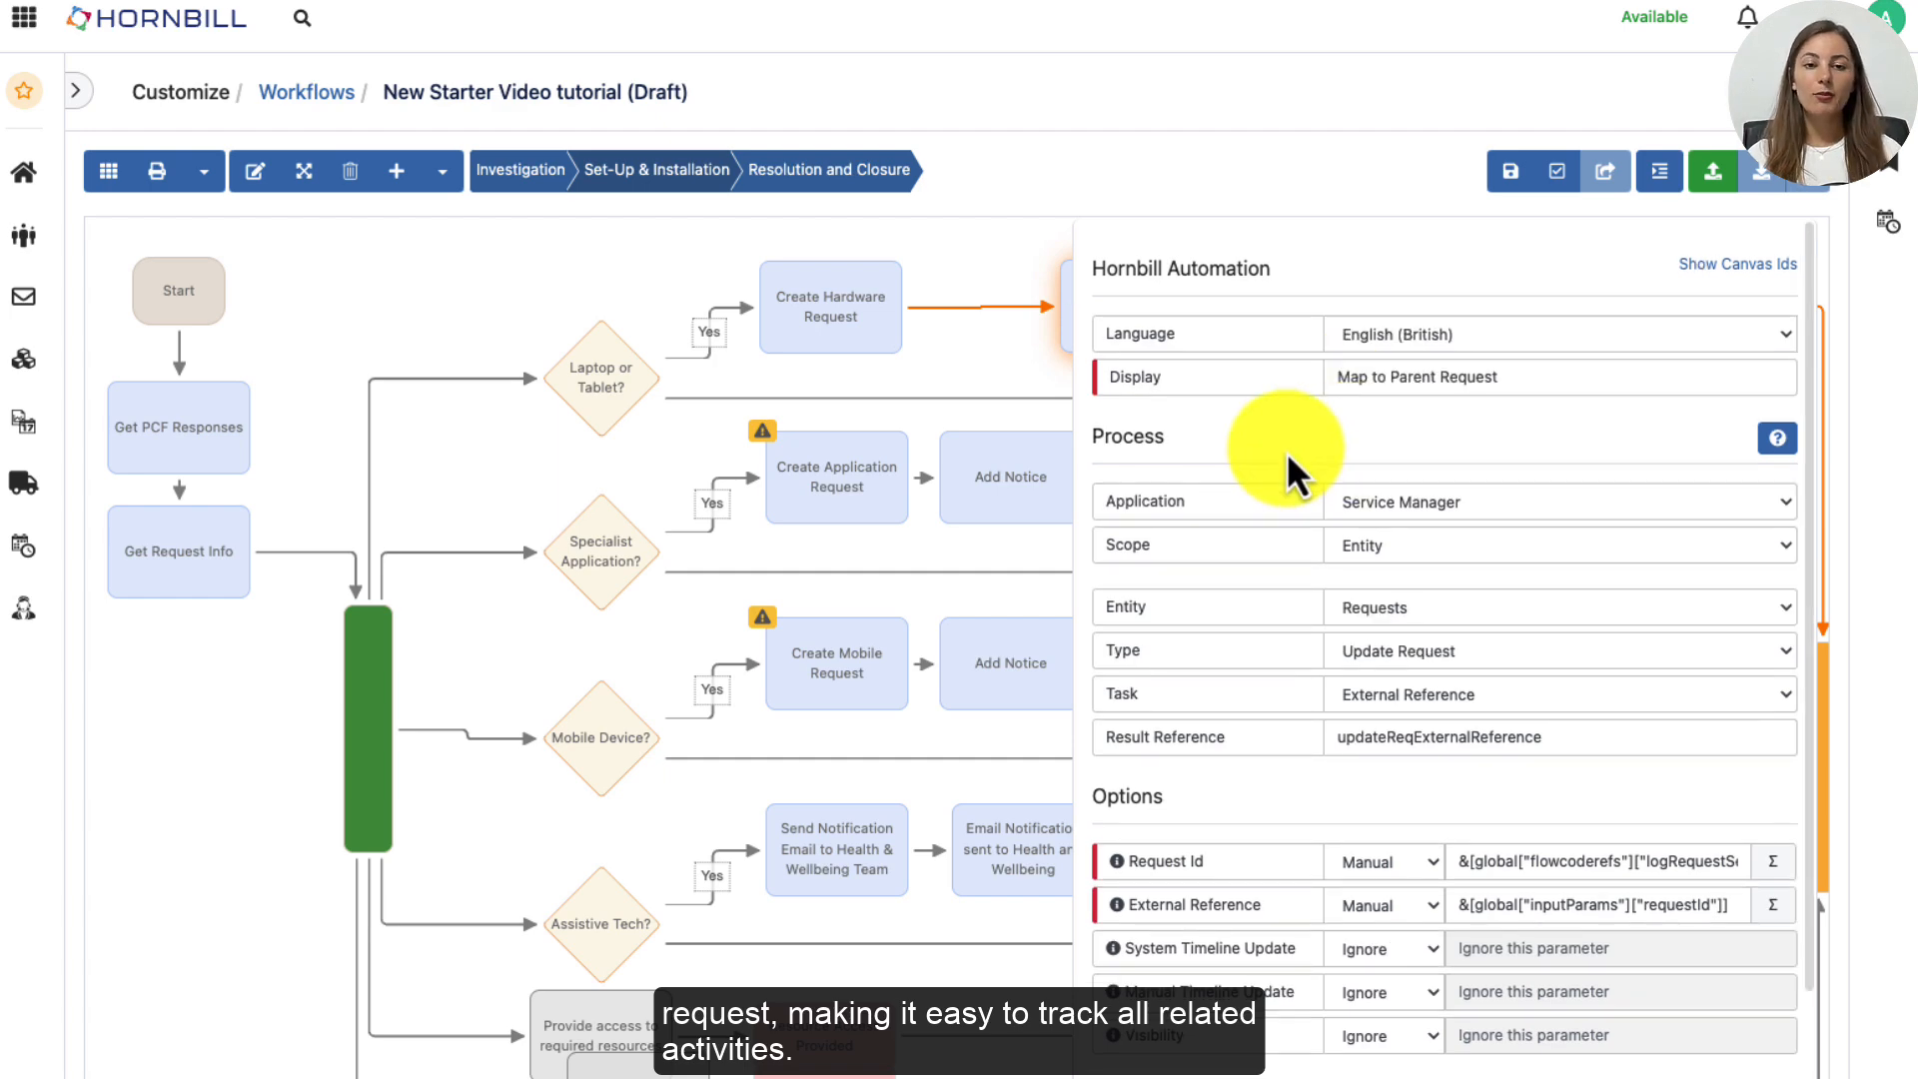
click(980, 349)
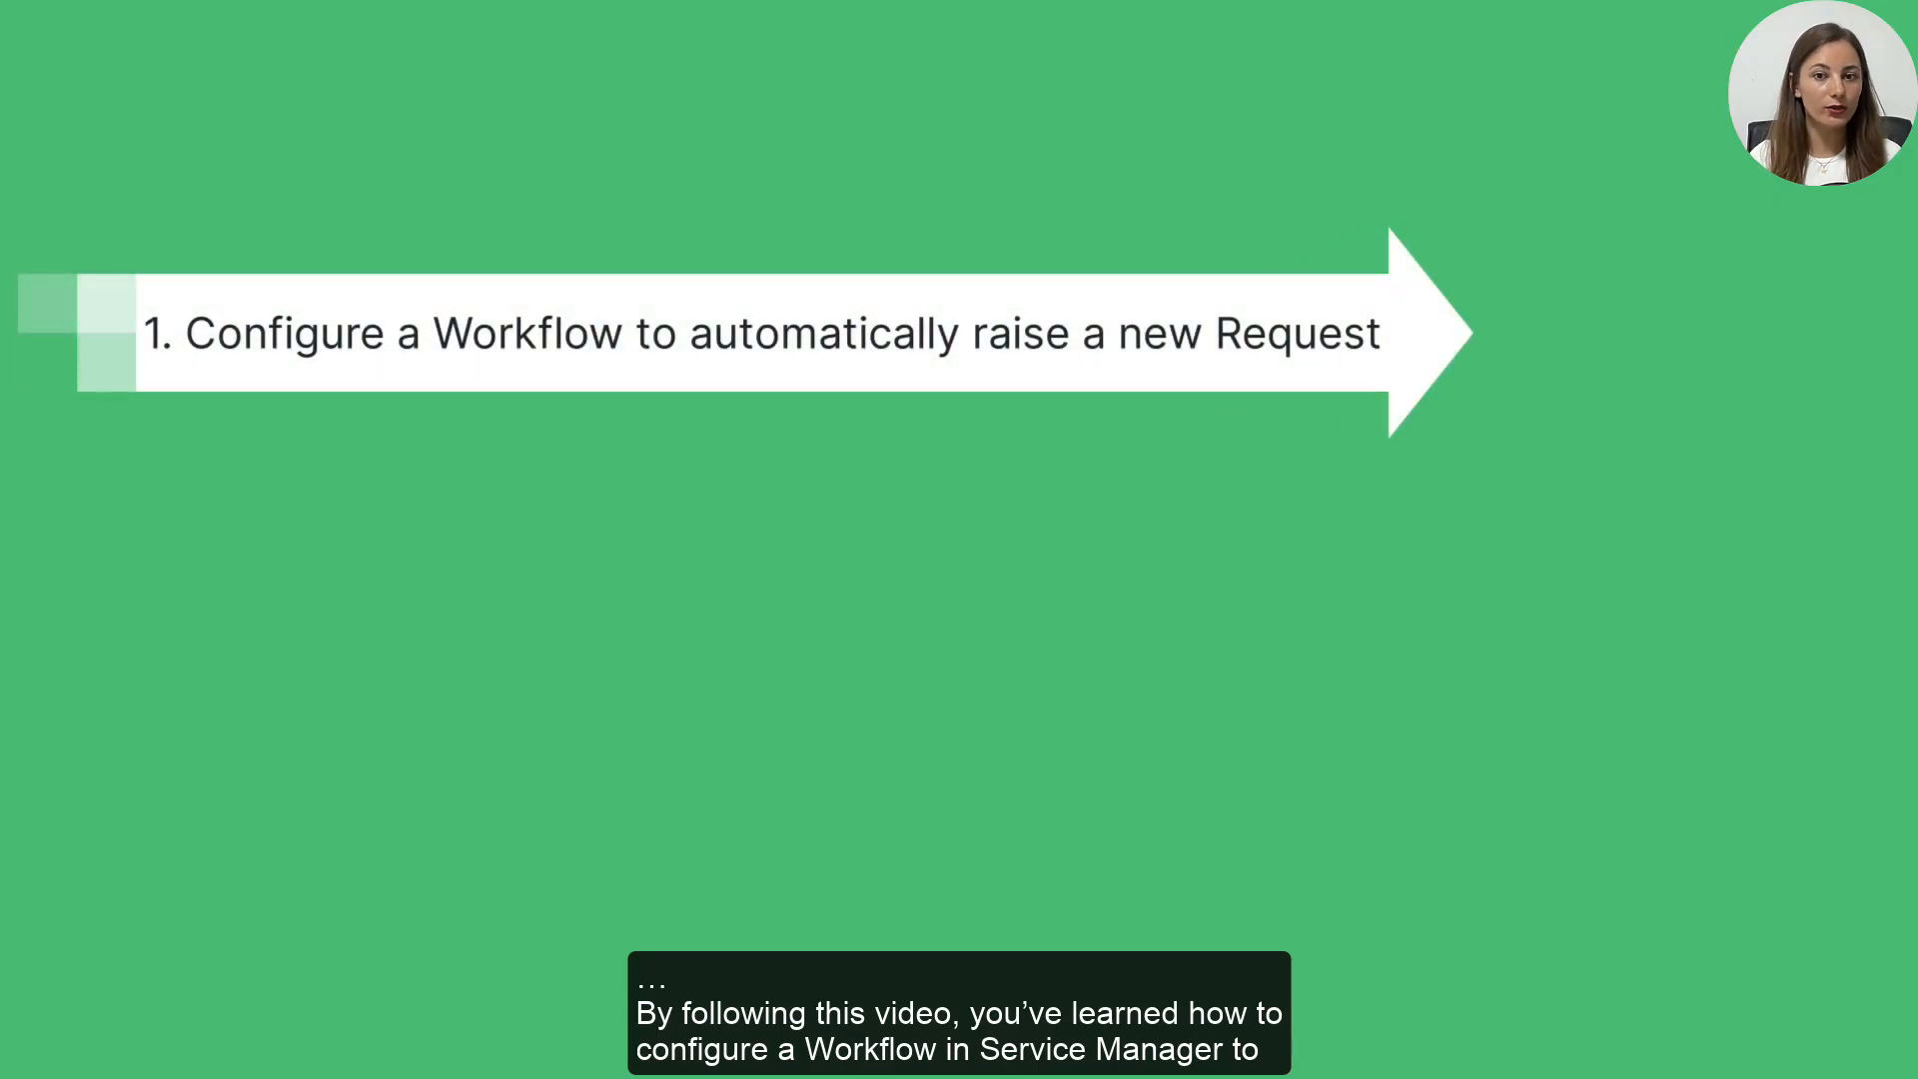